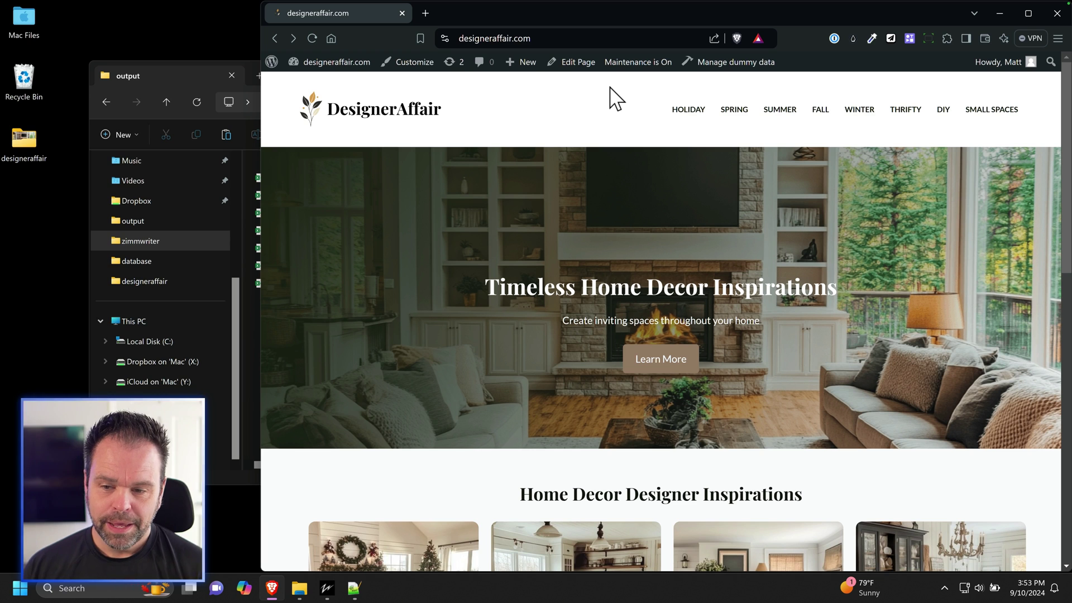
# Step: Scroll through the DesignerAffair homepage in Brave, then bring the zimmwriter 'output' folder window forward
pyautogui.scroll(-6, 682, 352)
pyautogui.scroll(6, 627, 403)
pyautogui.scroll(-3, 658, 412)
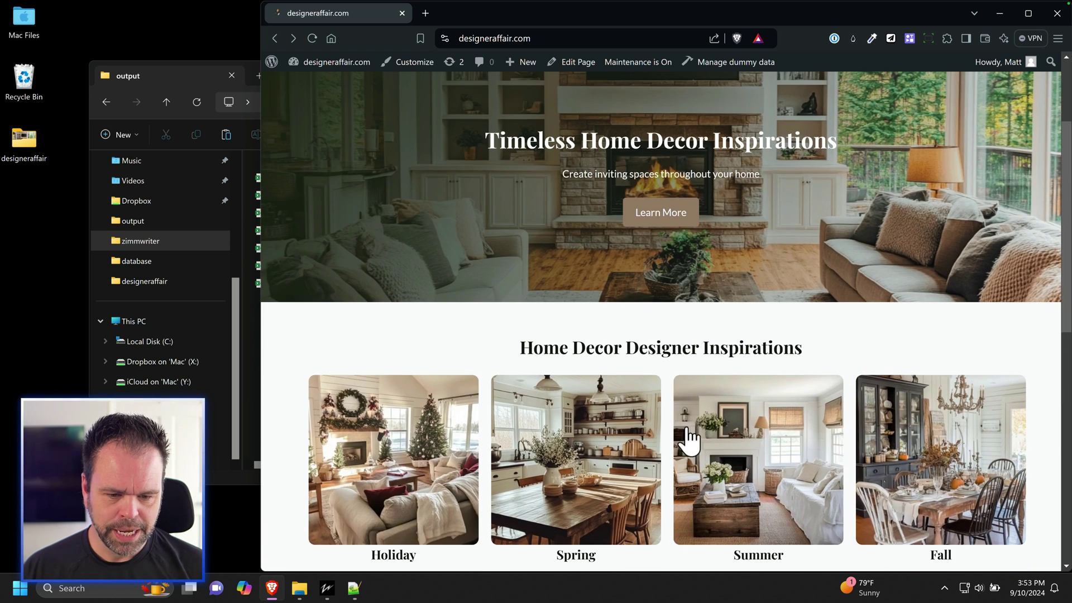
pyautogui.scroll(3, 686, 438)
pyautogui.scroll(-10, 559, 401)
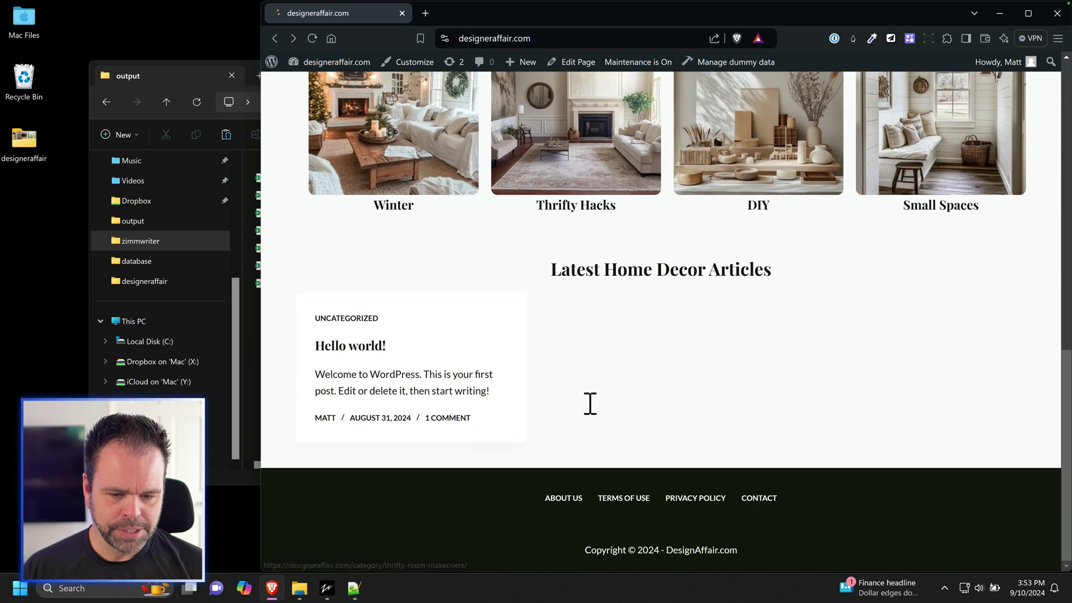
pyautogui.scroll(10, 610, 408)
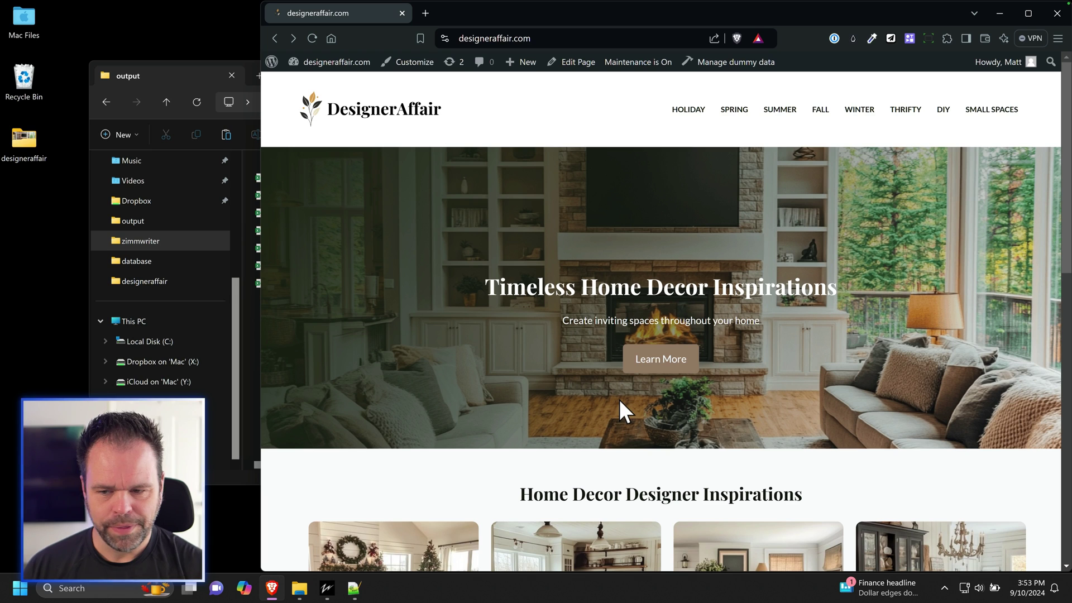
pyautogui.click(206, 74)
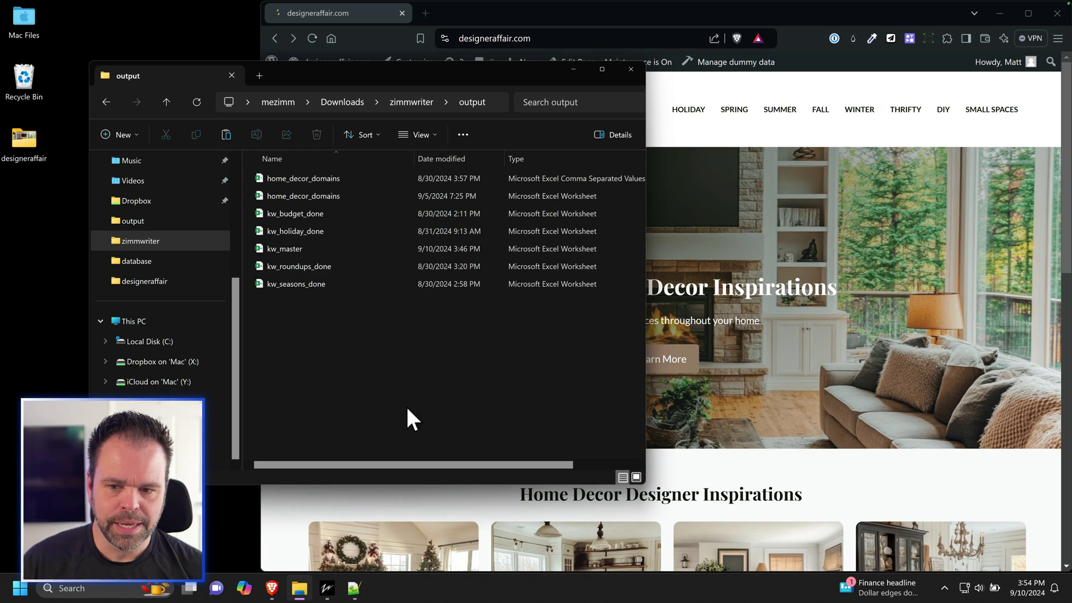
# Step: Delete the home_decor_domains CSV from the output folder
pyautogui.moveTo(405, 402); pyautogui.dragTo(344, 166)
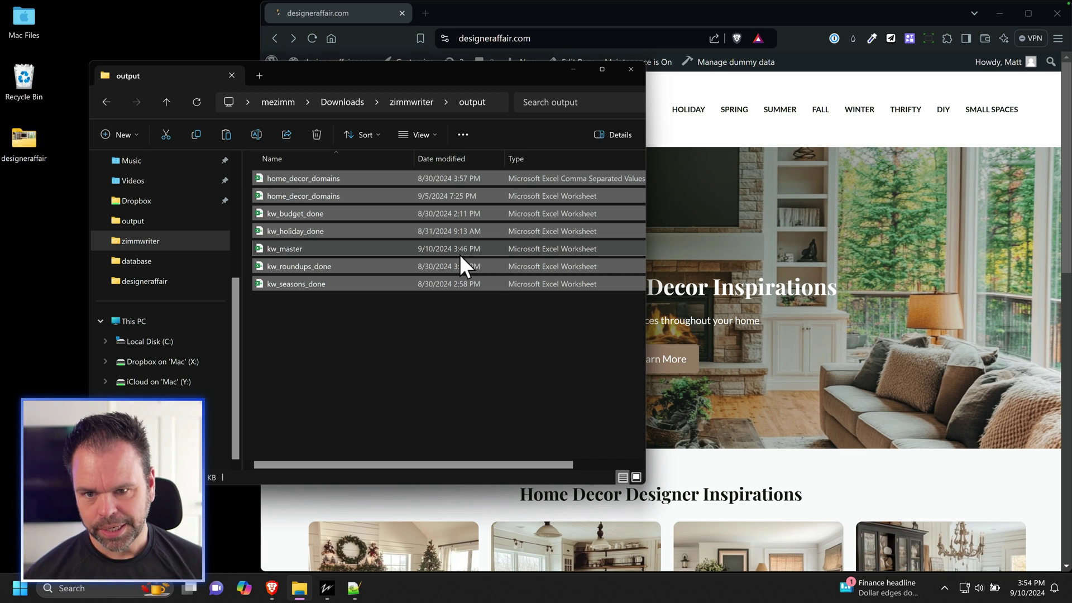
pyautogui.press('Home')
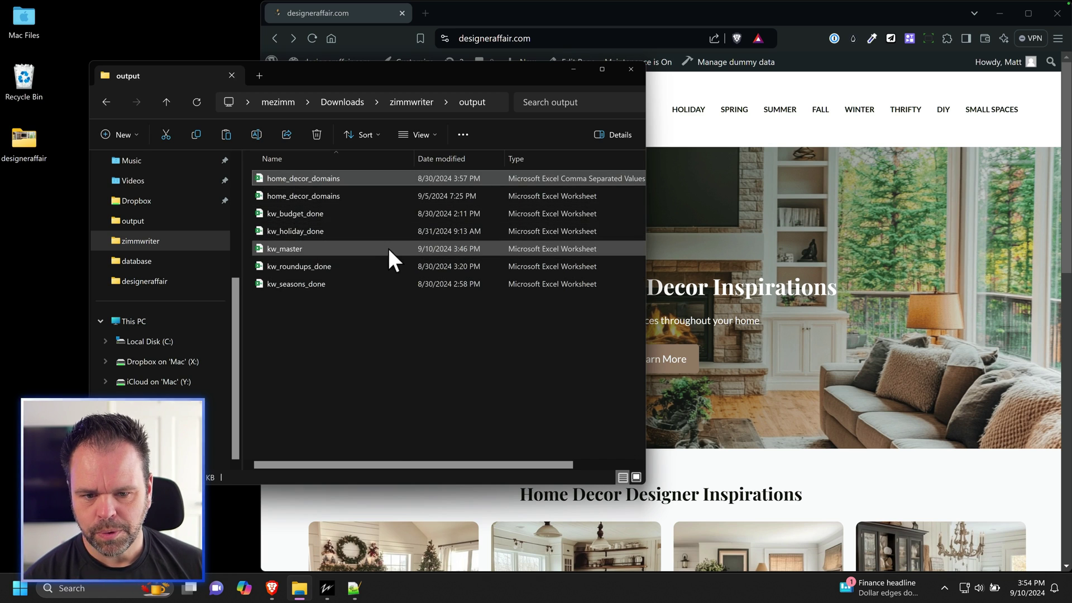
pyautogui.press('Delete')
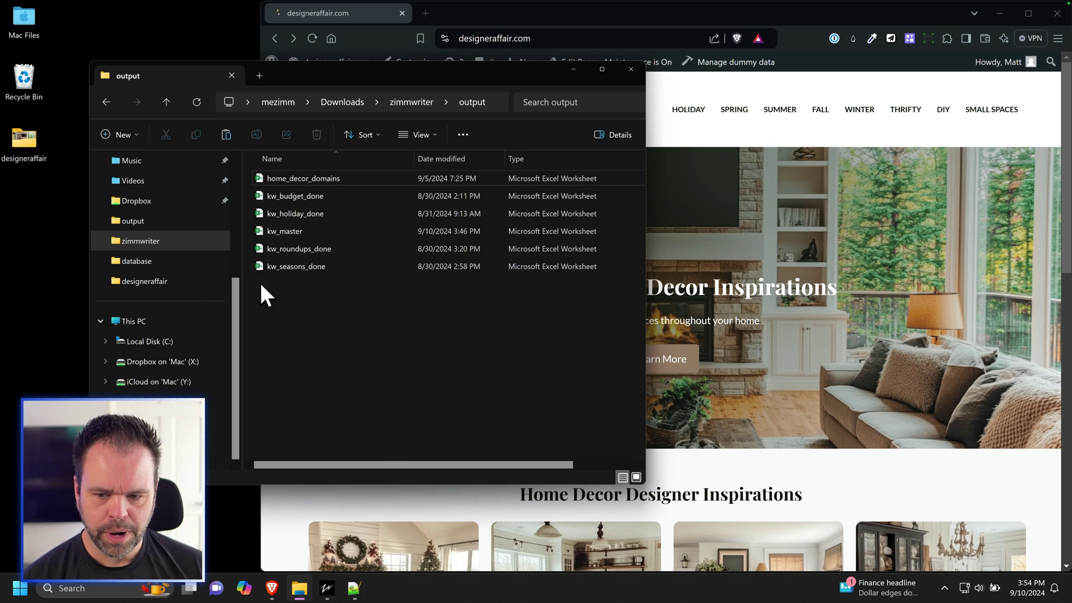
# Step: Open kw_master and kw_holiday_done in Excel, then return to the DesignerAffair site
pyautogui.click(294, 232)
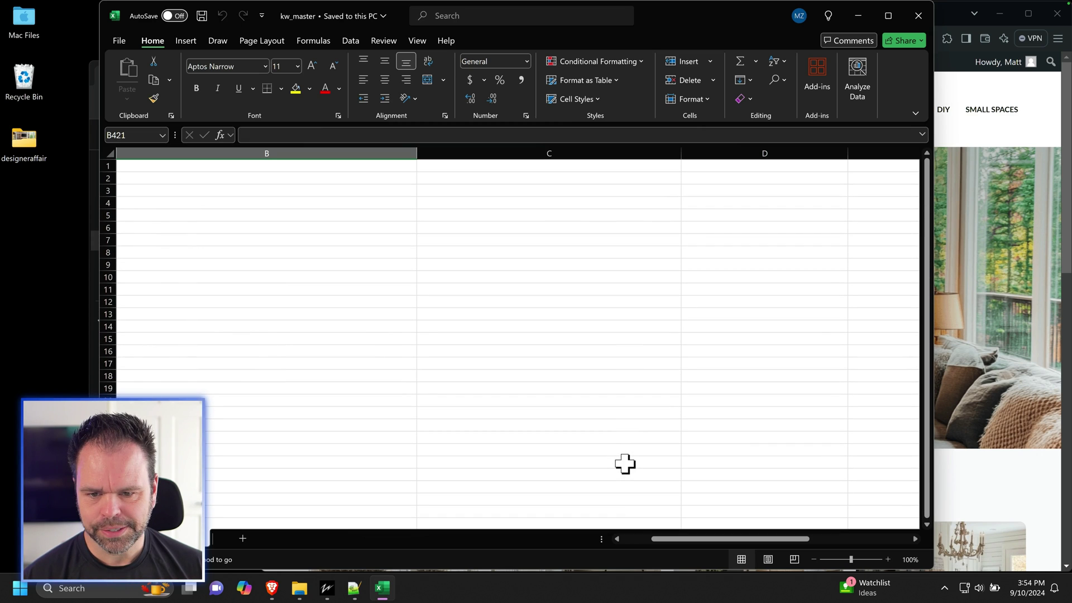
pyautogui.click(301, 215)
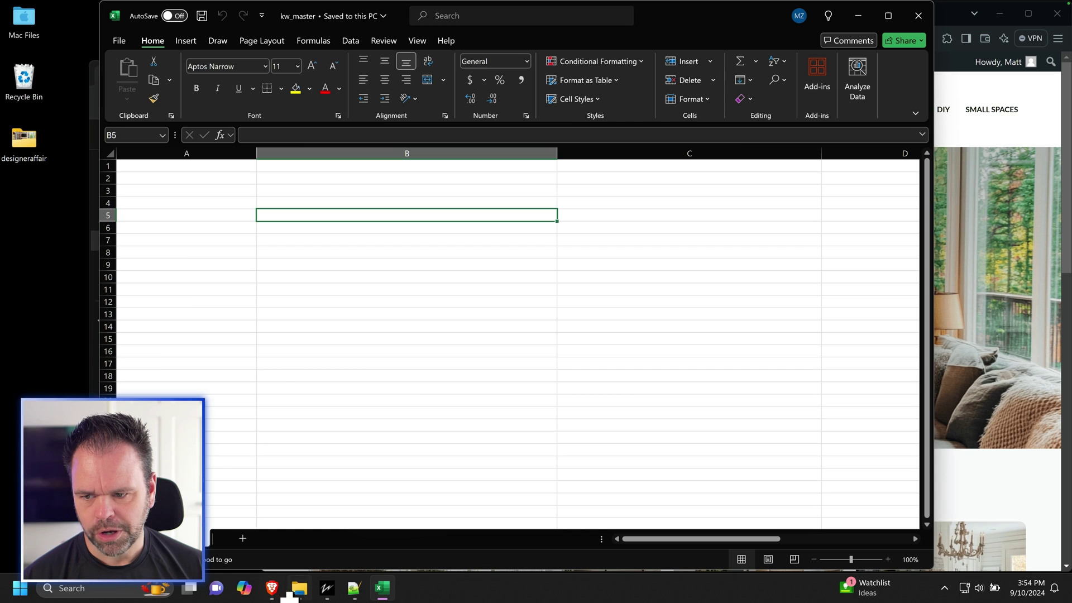
pyautogui.click(296, 586)
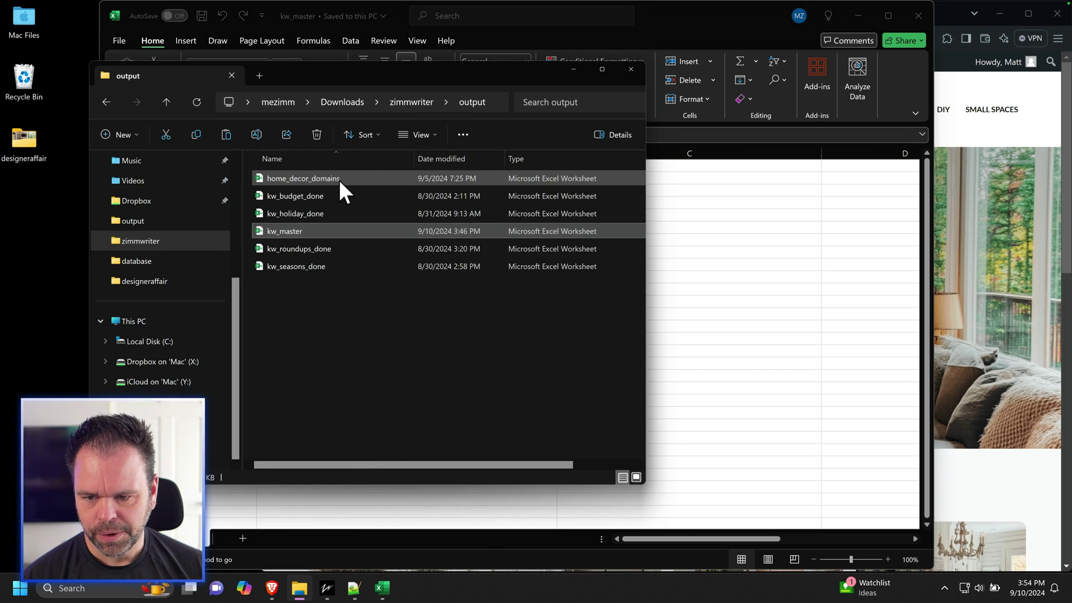
pyautogui.doubleClick(312, 213)
pyautogui.click(1043, 133)
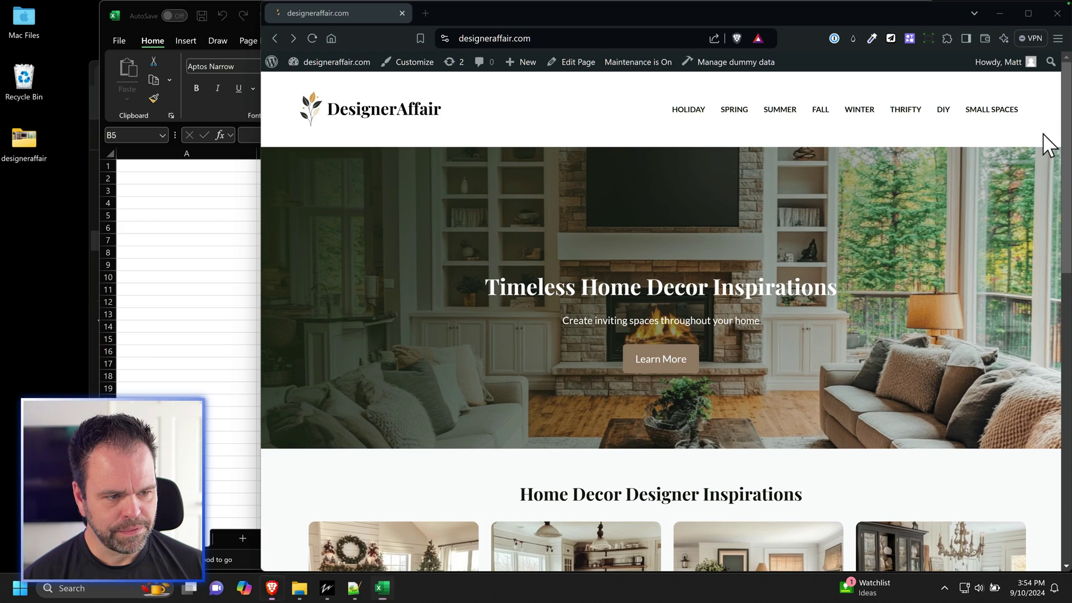
pyautogui.scroll(-5, 688, 425)
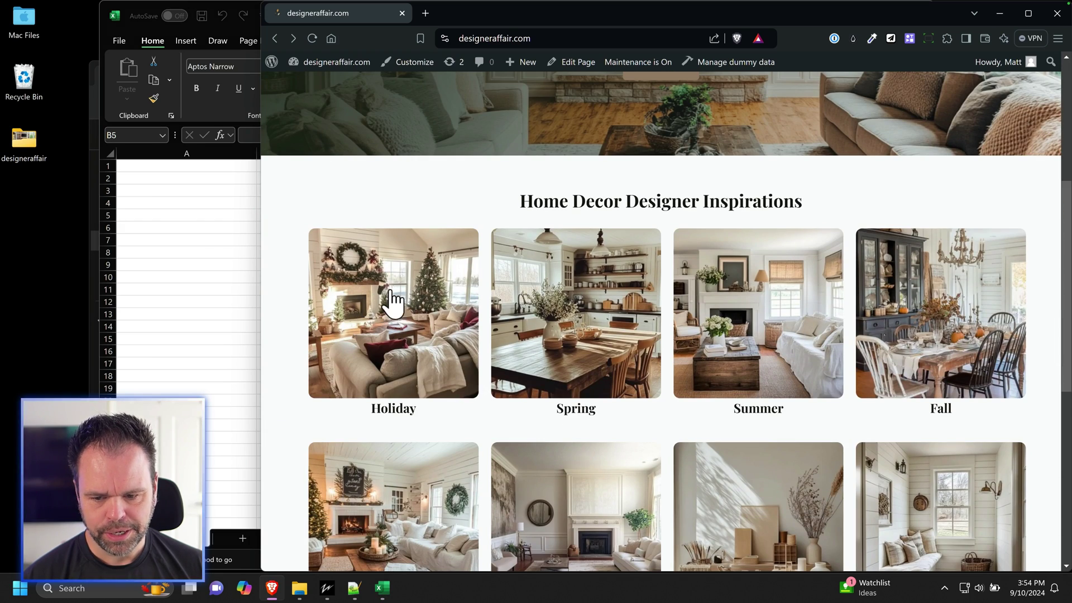
pyautogui.click(232, 261)
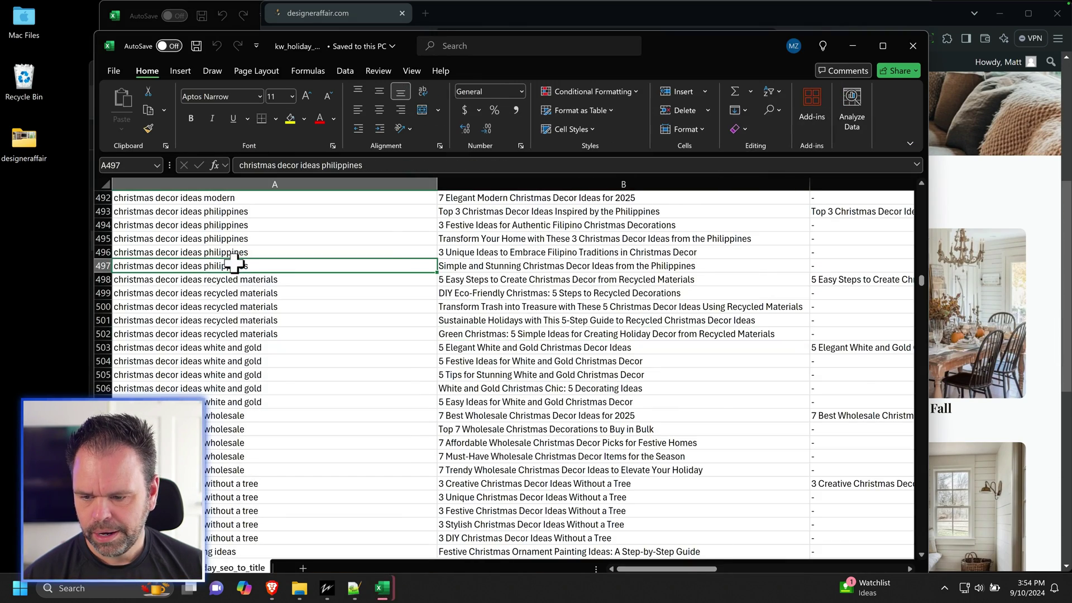
pyautogui.moveTo(625, 569); pyautogui.dragTo(458, 571)
pyautogui.scroll(20, 347, 496)
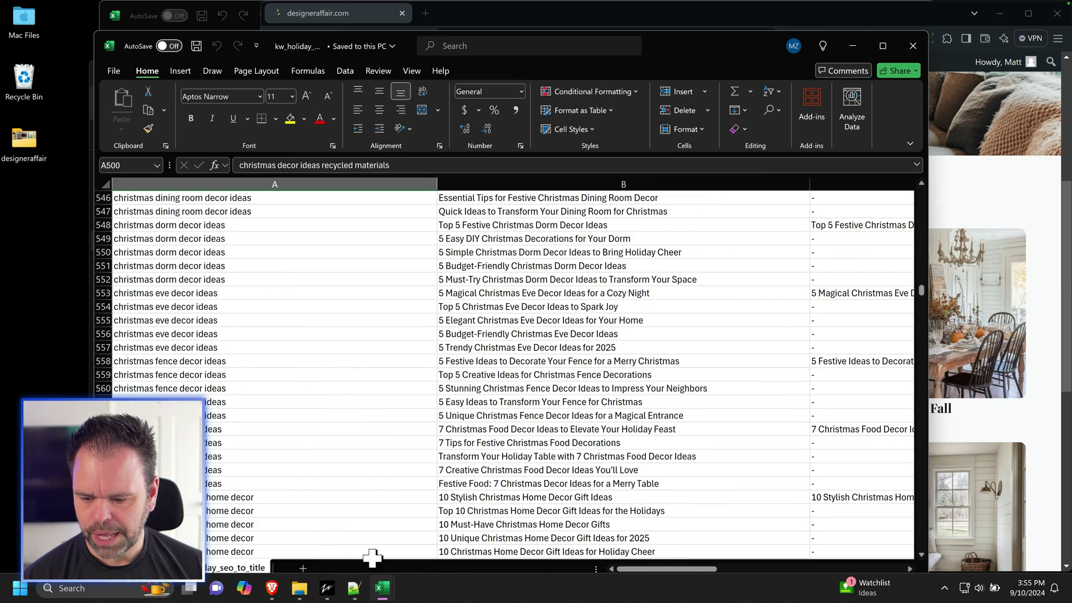
pyautogui.click(333, 593)
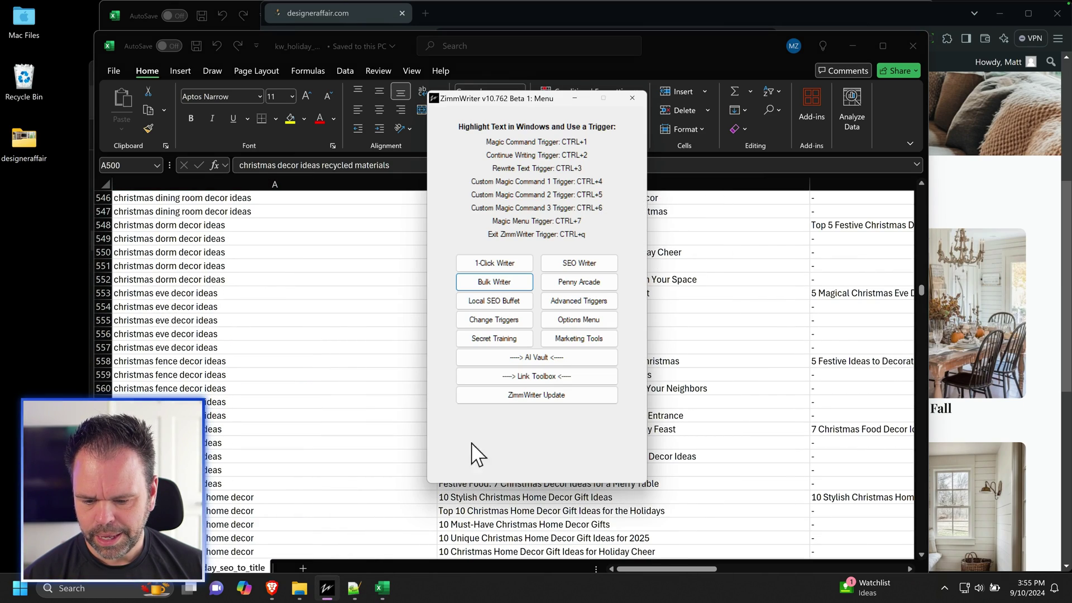
pyautogui.click(556, 358)
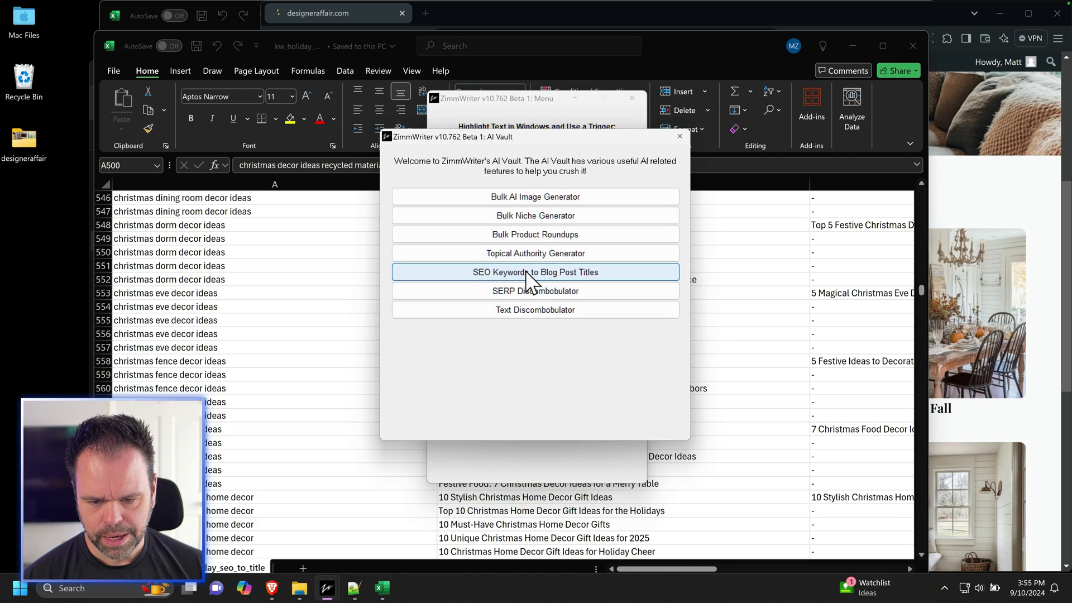
pyautogui.click(421, 275)
pyautogui.scroll(20, 328, 339)
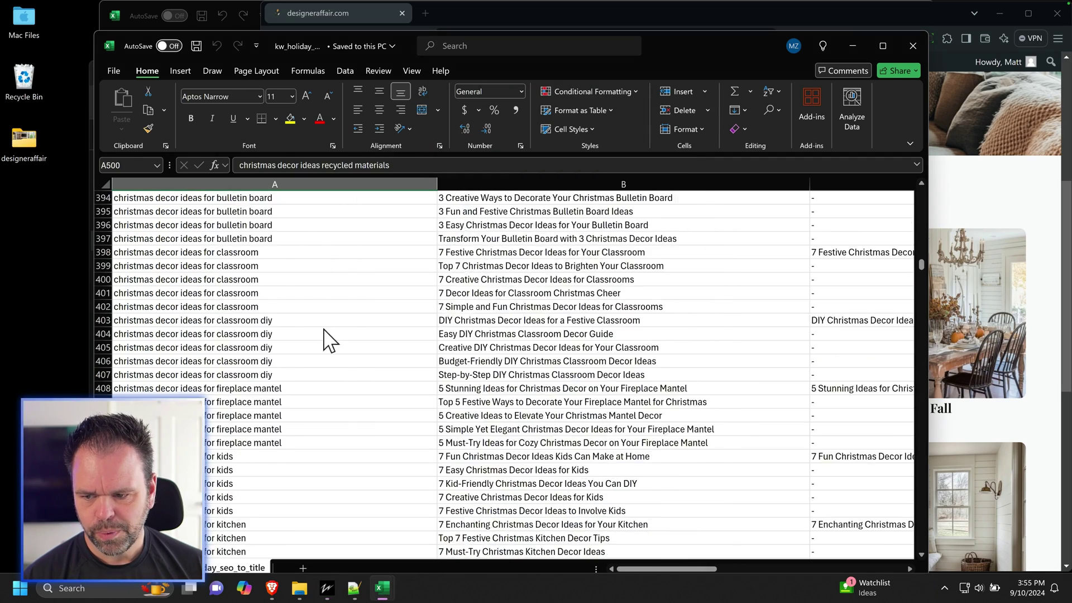
pyautogui.moveTo(921, 246); pyautogui.dragTo(909, 186)
pyautogui.click(232, 225)
pyautogui.moveTo(497, 225); pyautogui.dragTo(233, 280)
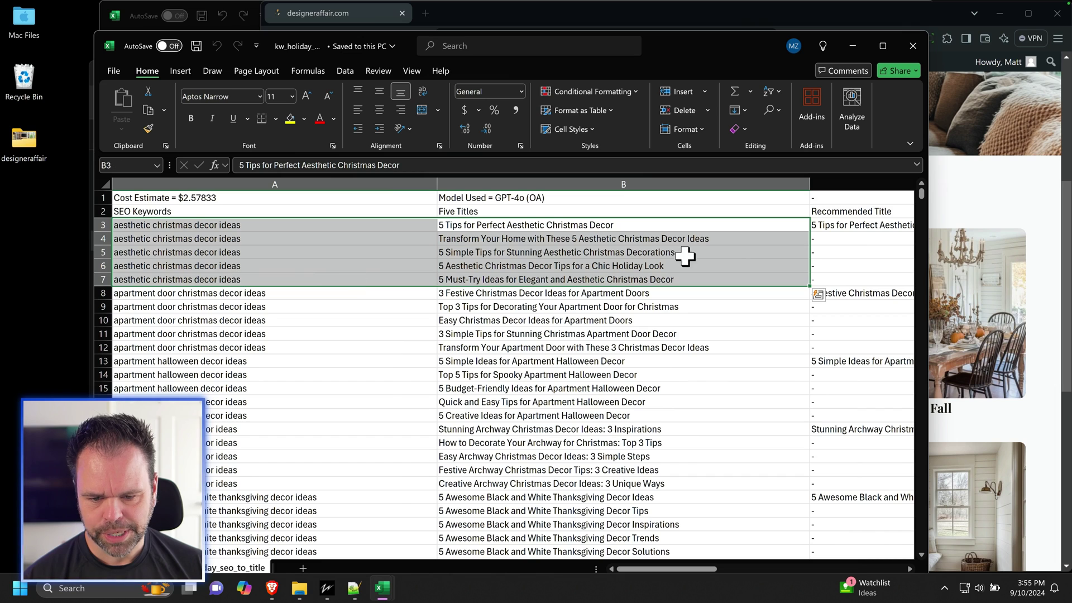
pyautogui.moveTo(683, 577); pyautogui.dragTo(818, 577)
pyautogui.click(541, 226)
pyautogui.click(644, 225)
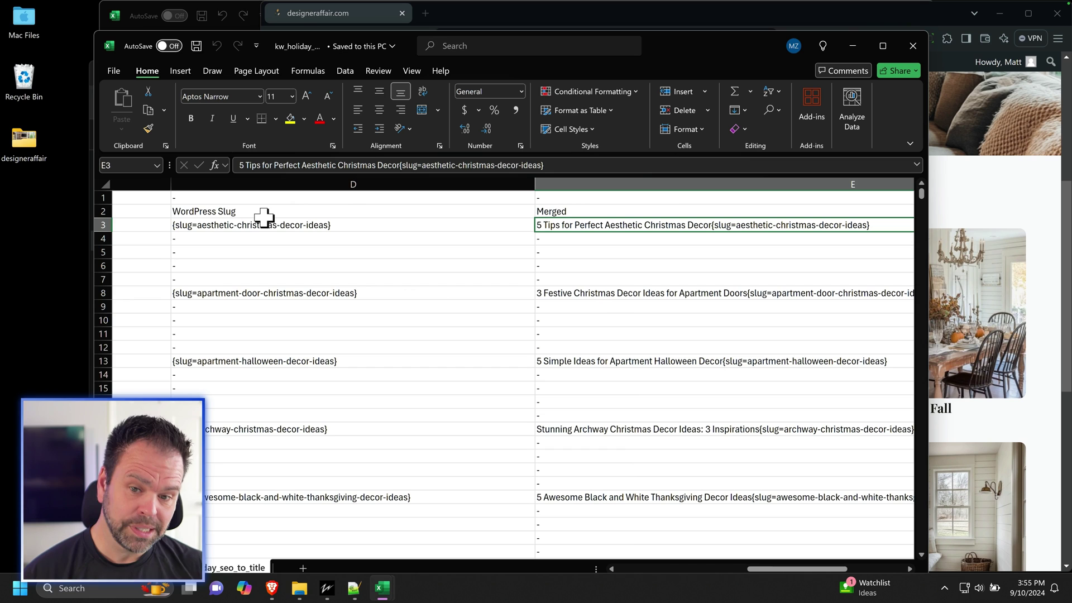
# Step: Open the Hello world! post and highlight its hello-world slug in the address bar
pyautogui.click(997, 190)
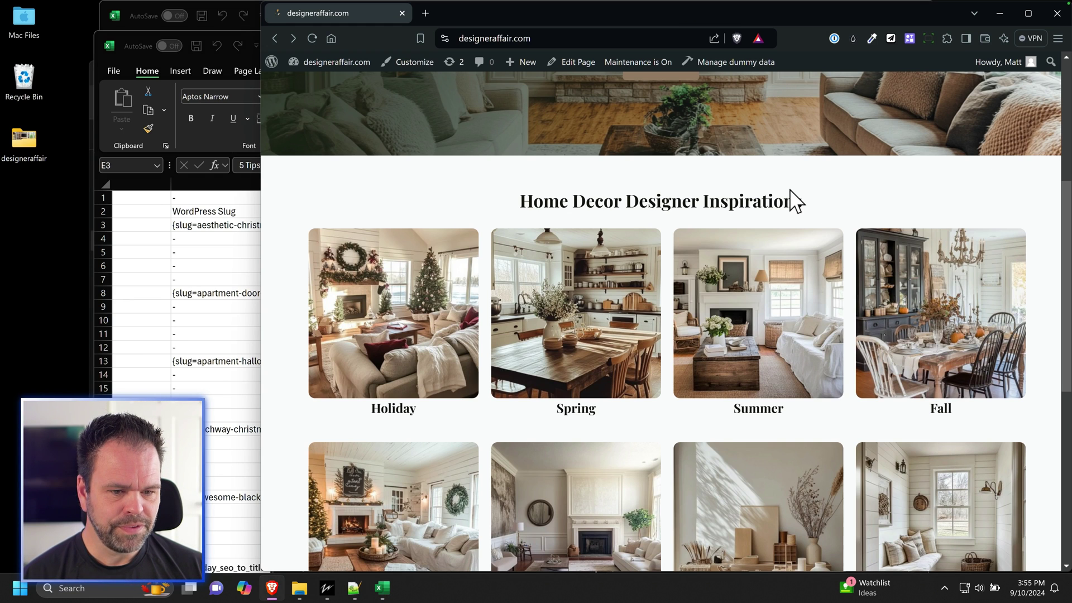
pyautogui.scroll(5, 746, 377)
pyautogui.scroll(-12, 700, 388)
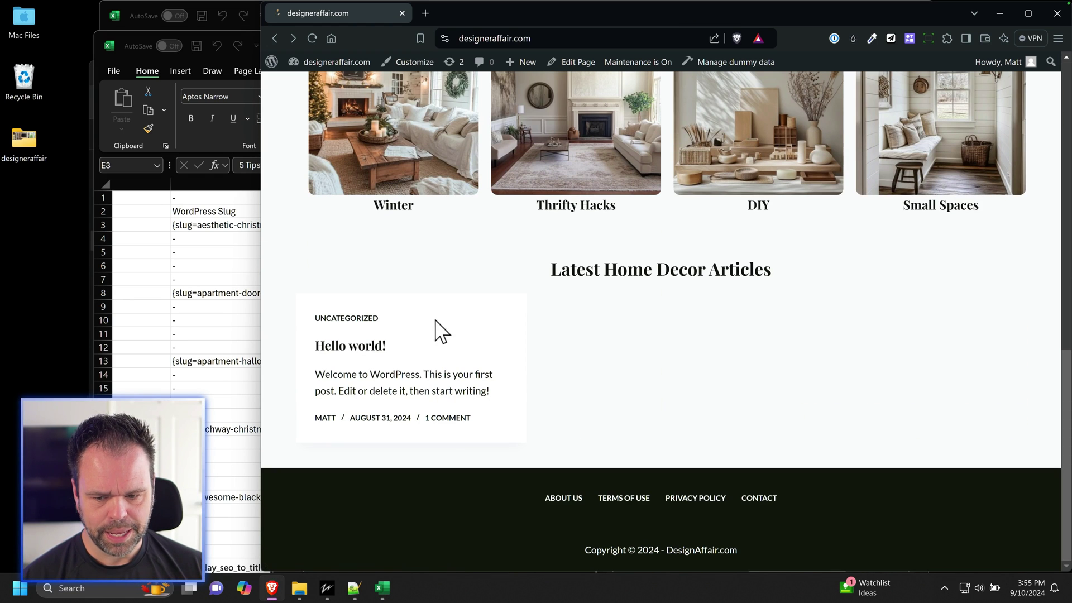
pyautogui.click(373, 348)
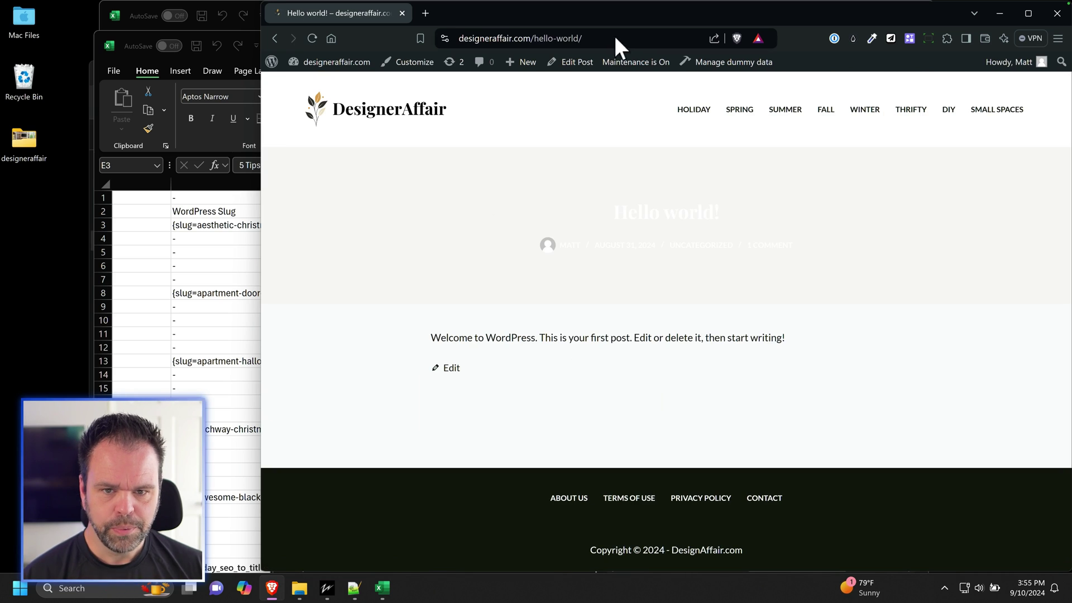
pyautogui.moveTo(534, 40); pyautogui.dragTo(581, 38)
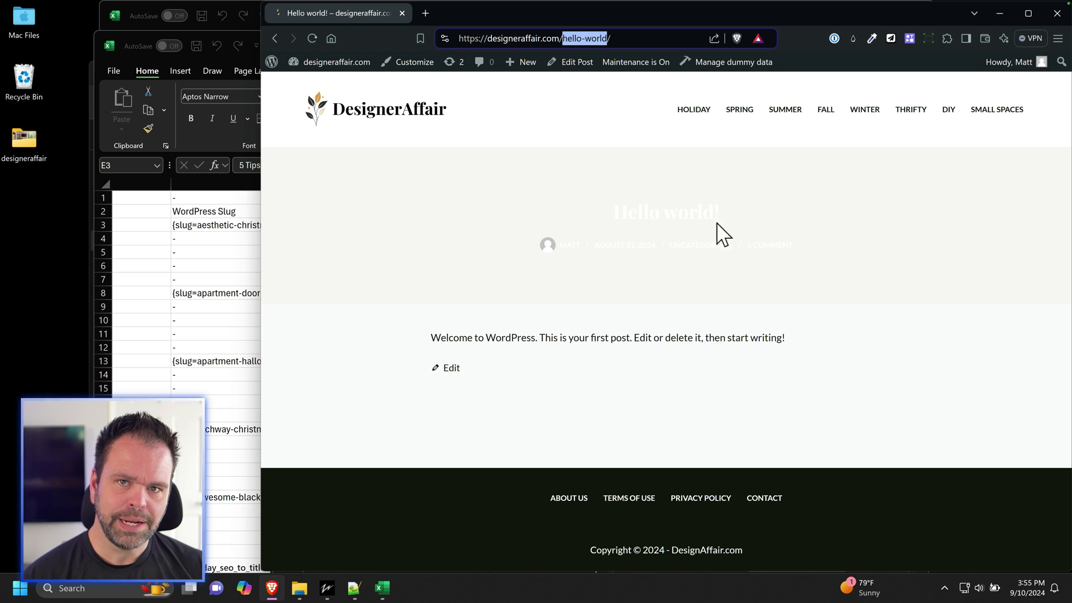
pyautogui.click(575, 39)
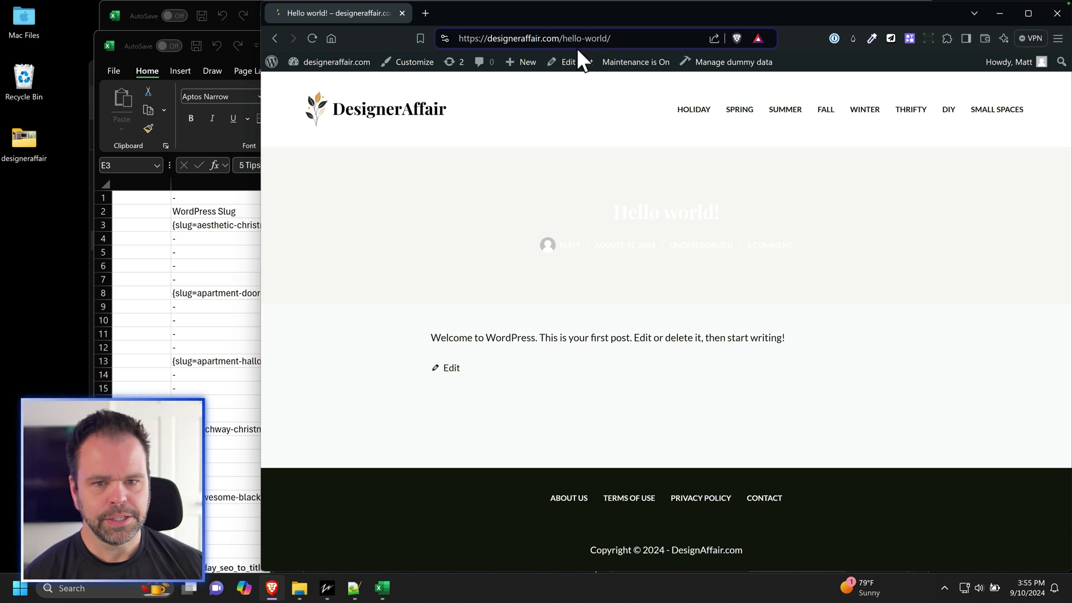
pyautogui.moveTo(563, 38); pyautogui.dragTo(607, 37)
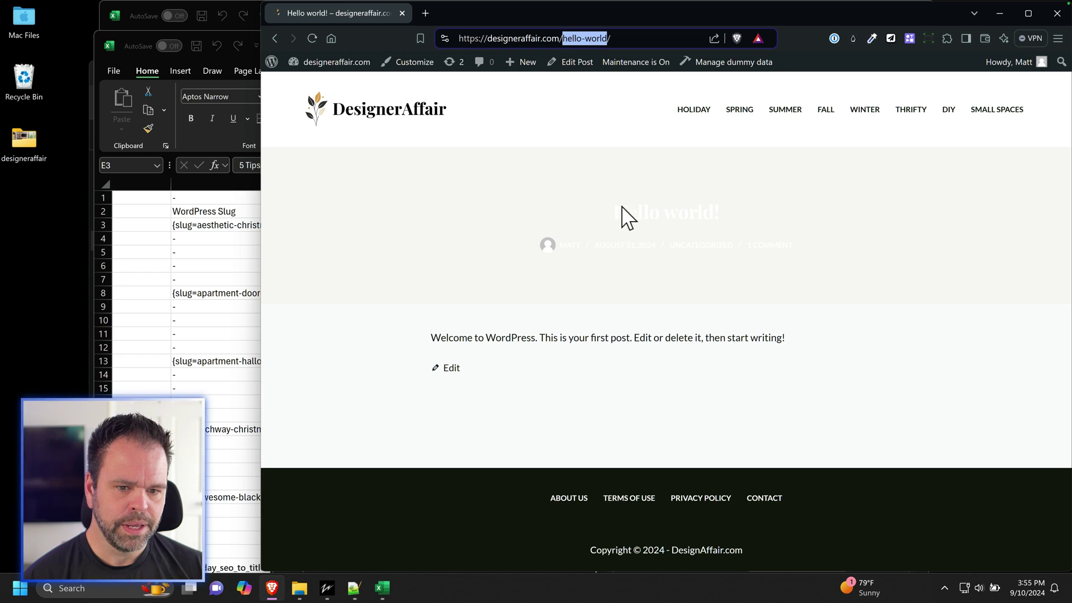
# Step: Compare the Hello world! title with its slug against Excel's Merged column, then return to Excel
pyautogui.moveTo(614, 215); pyautogui.dragTo(735, 217)
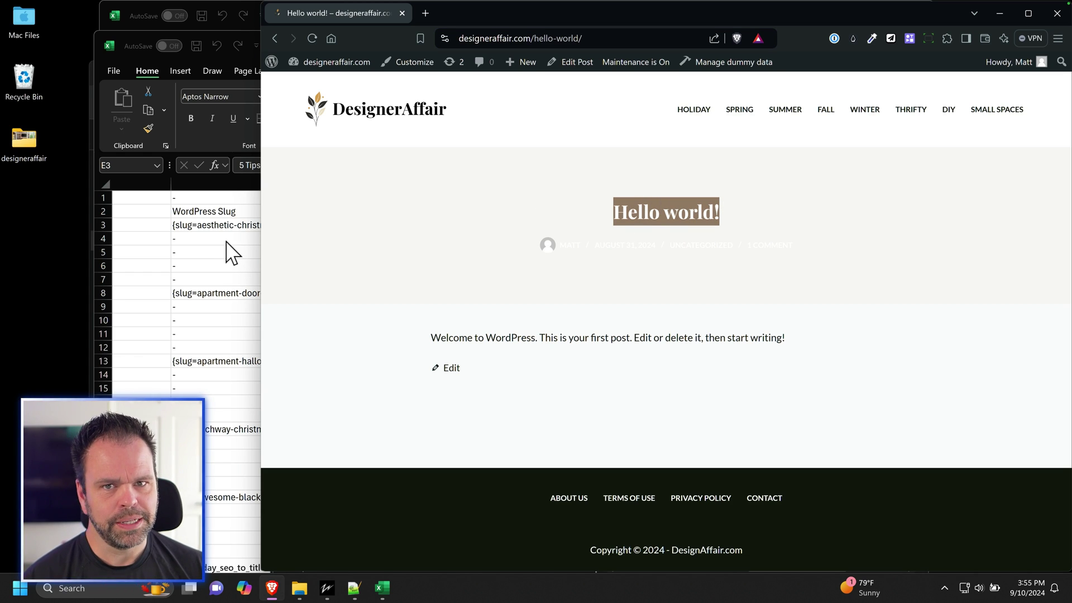
pyautogui.hotkey('alt', 'Tab')
pyautogui.click(661, 200)
pyautogui.hotkey('alt', 'Tab')
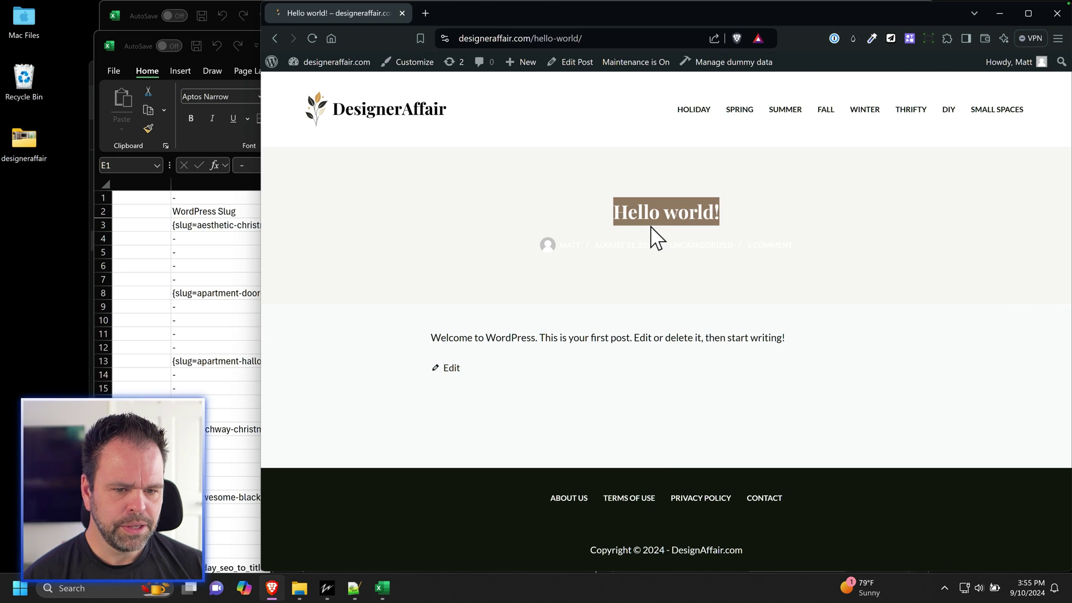
pyautogui.moveTo(614, 216); pyautogui.dragTo(746, 210)
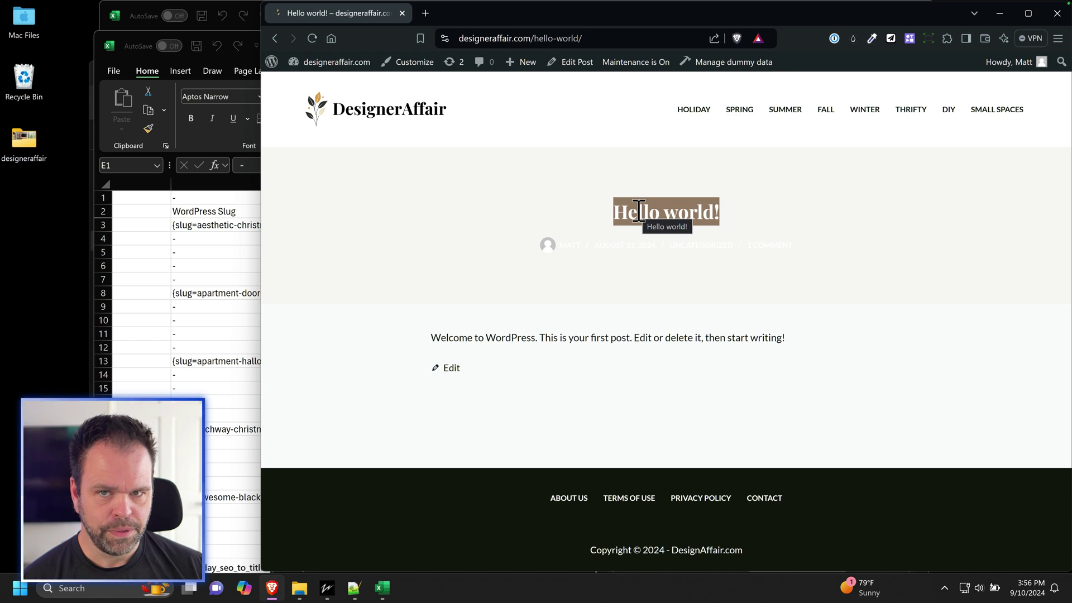
pyautogui.click(614, 203)
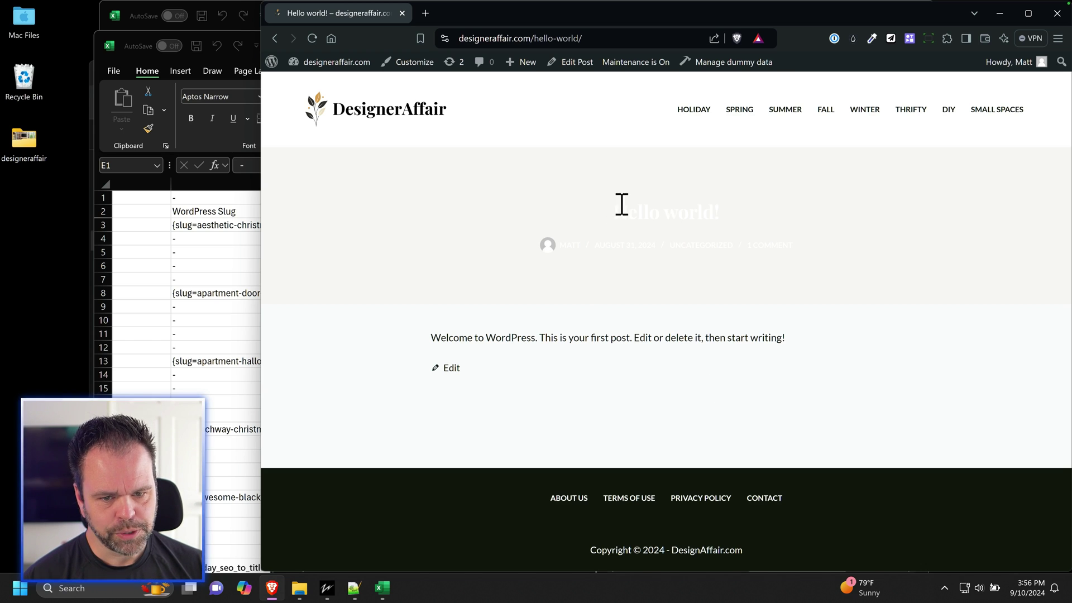
pyautogui.moveTo(534, 38); pyautogui.dragTo(576, 38)
pyautogui.hotkey('alt', 'Tab')
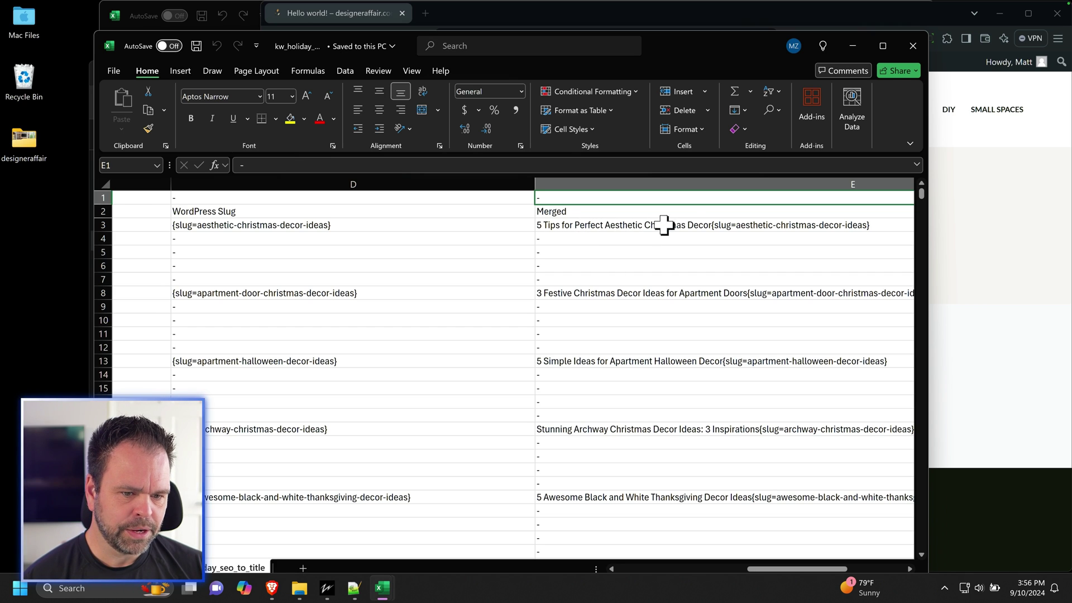
# Step: Check row 3's keyword in A3 and slug in D3, then copy the merged entry in E3
pyautogui.click(694, 224)
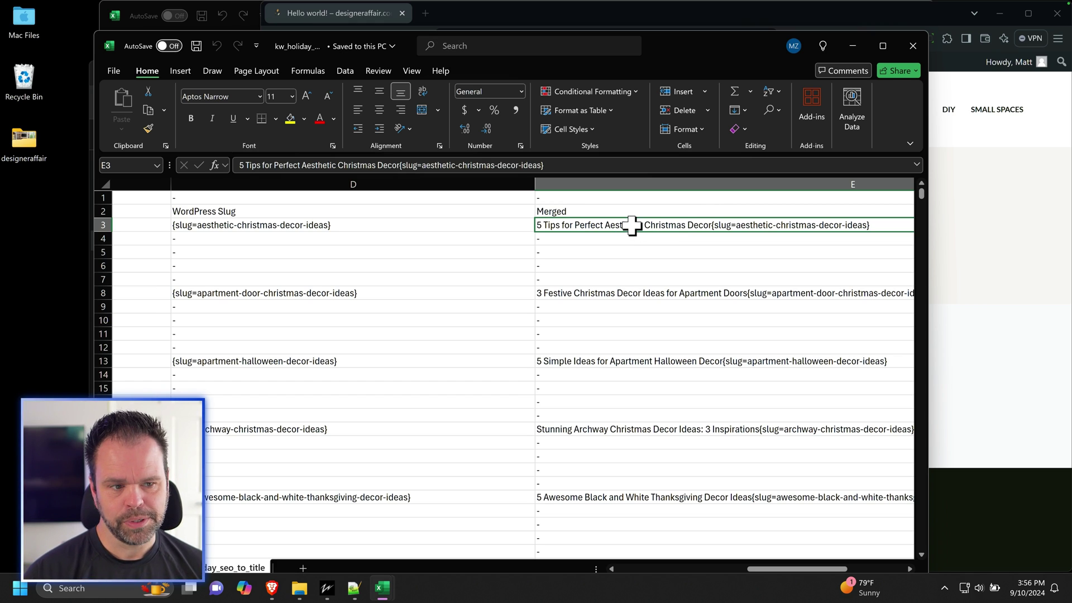
pyautogui.click(1030, 168)
pyautogui.doubleClick(537, 39)
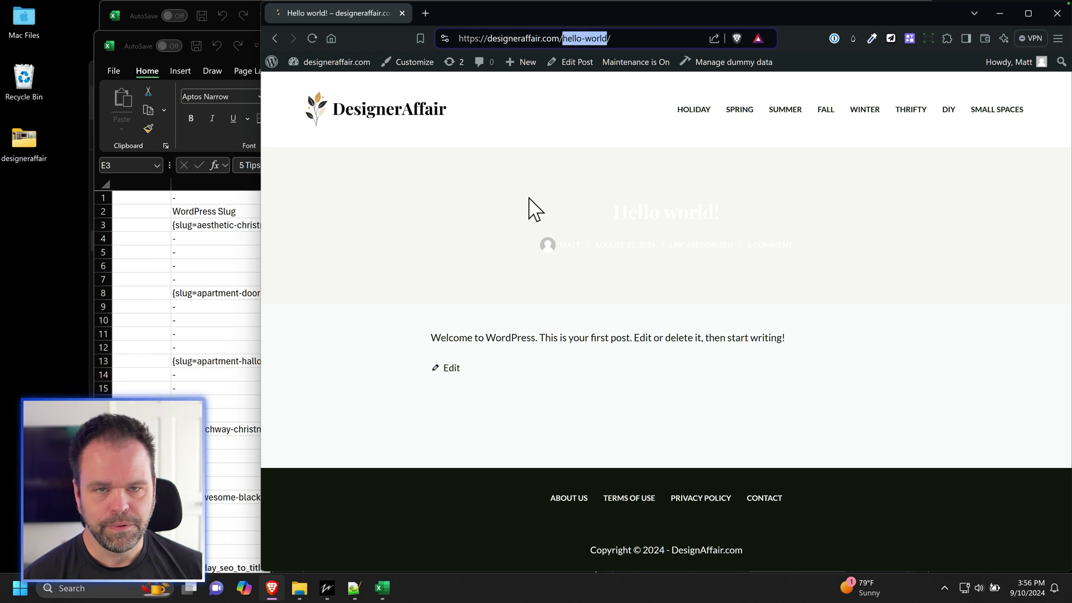
pyautogui.hotkey('alt', 'Tab')
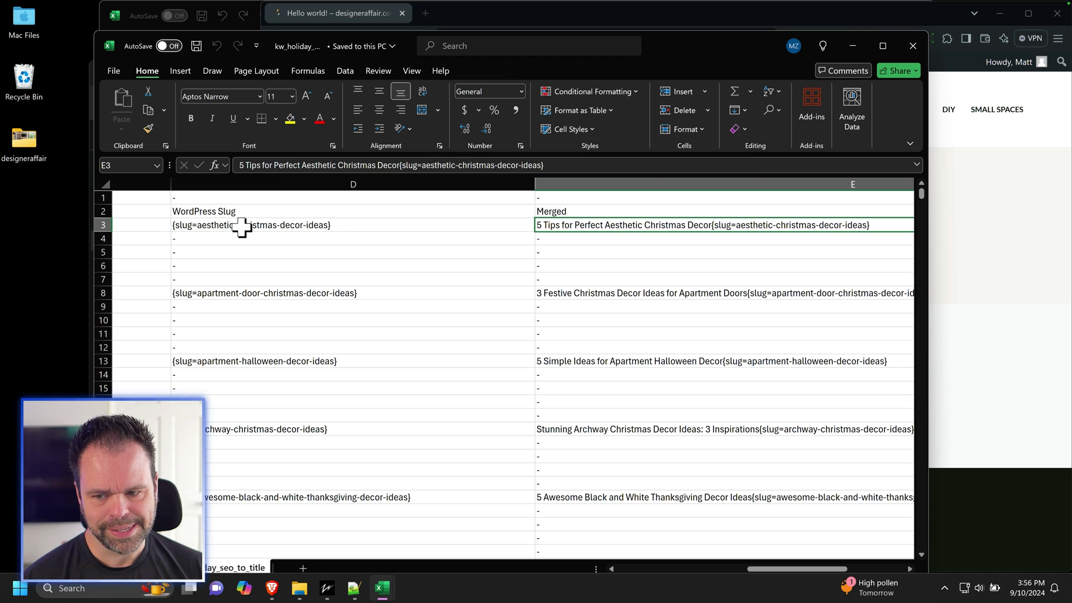
pyautogui.moveTo(285, 222); pyautogui.dragTo(57, 222)
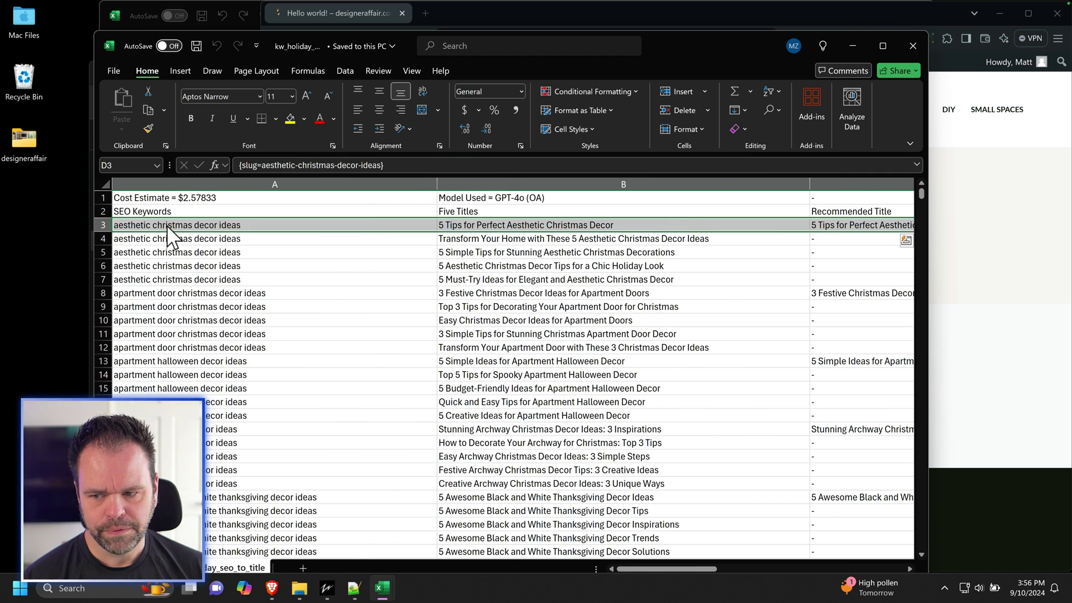
pyautogui.click(252, 226)
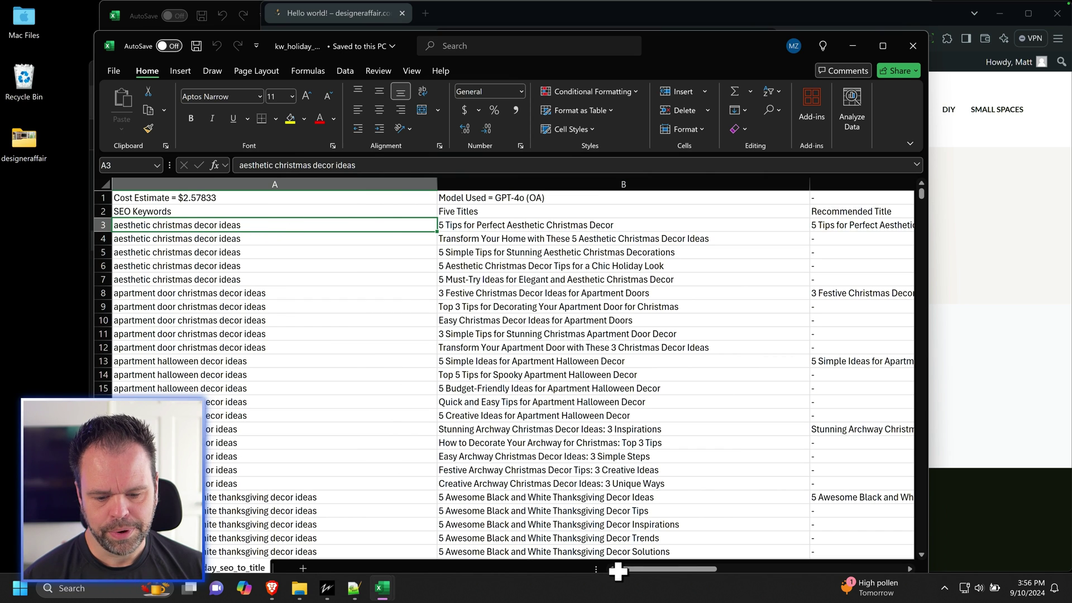
pyautogui.moveTo(620, 570); pyautogui.dragTo(756, 568)
pyautogui.click(709, 228)
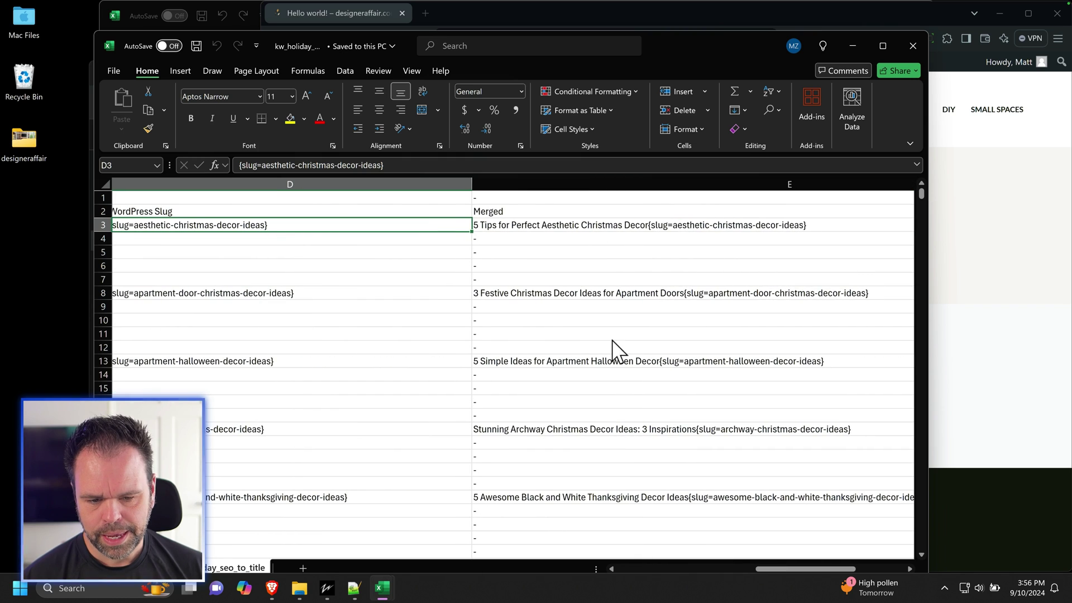
pyautogui.click(547, 224)
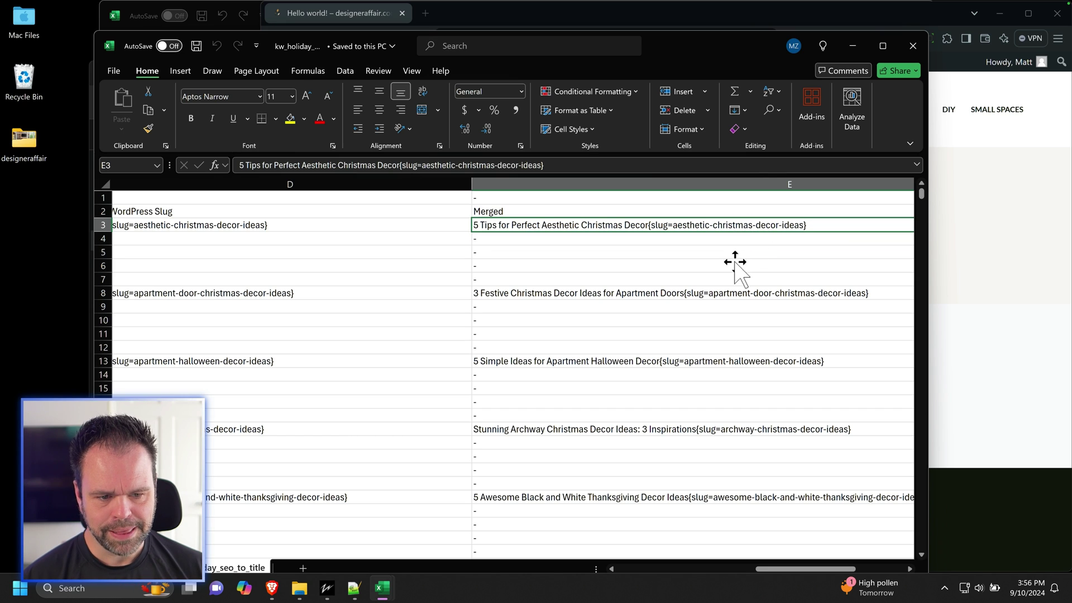
pyautogui.hotkey('ctrl', 'c')
# Step: Close the extra ZimmWriter window and open the Bulk Blog Writer from the main menu
pyautogui.click(327, 588)
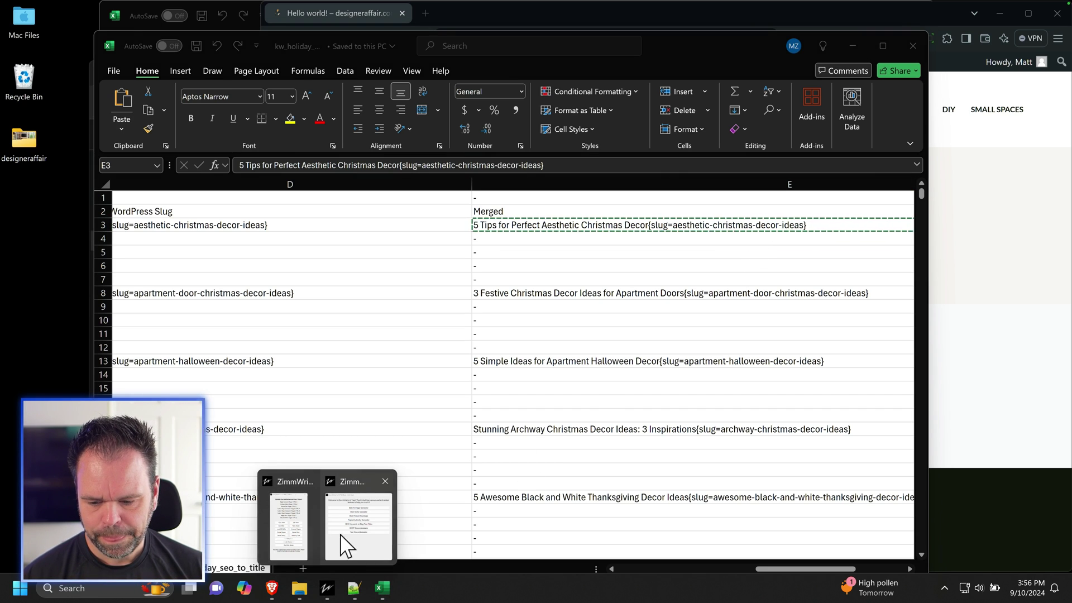
pyautogui.click(385, 482)
pyautogui.click(352, 522)
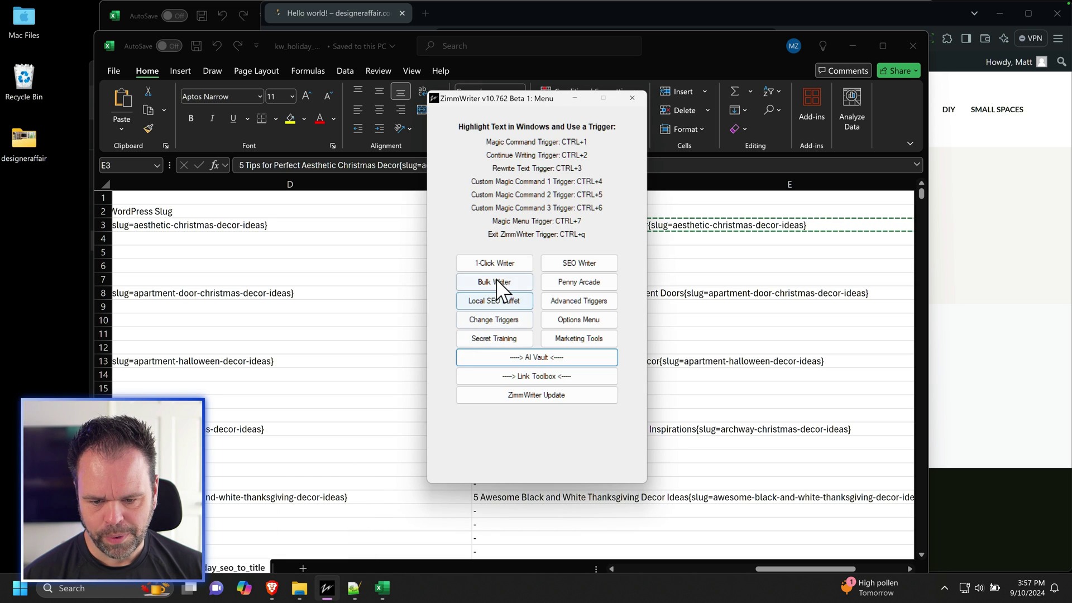
pyautogui.click(558, 230)
# Step: Paste the copied title and delete its {slug=aesthetic-christmas-decor-ideas} tag, leaving only the title
pyautogui.hotkey('ctrl', 'v')
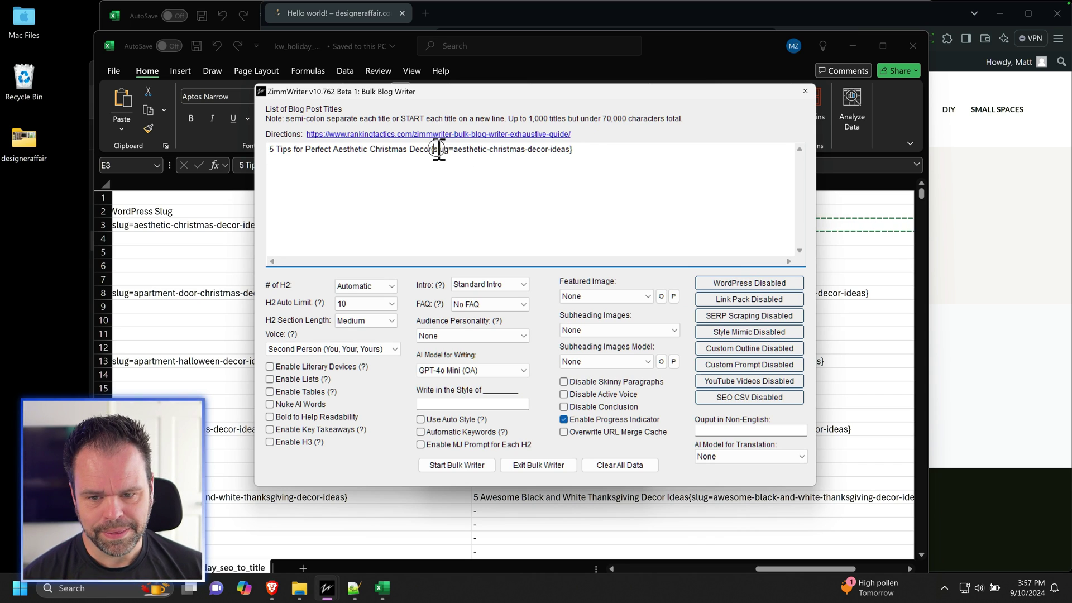
pyautogui.moveTo(434, 150); pyautogui.dragTo(581, 151)
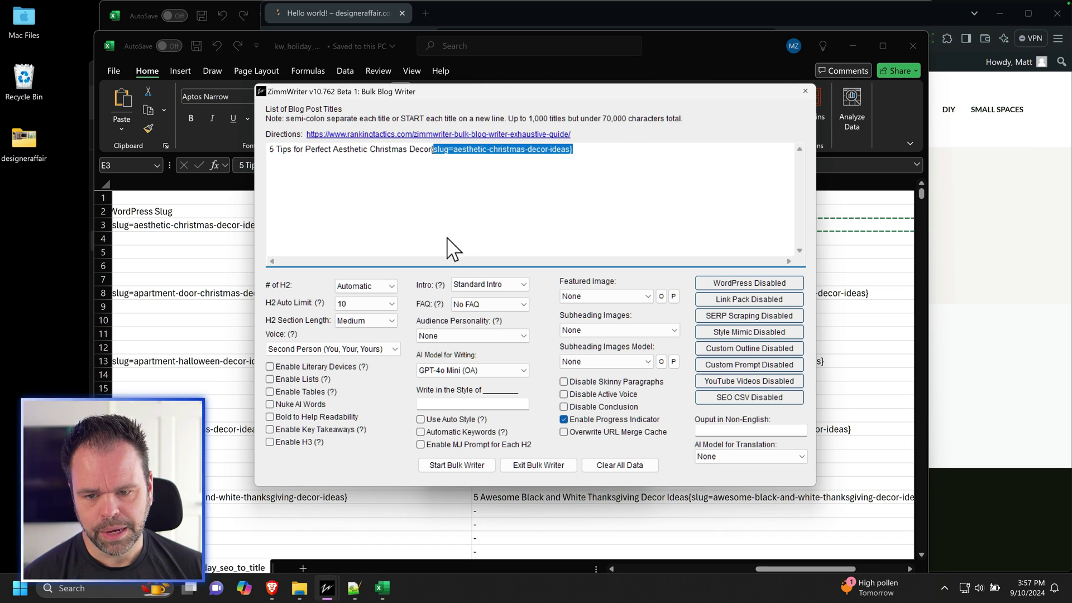
pyautogui.moveTo(433, 150); pyautogui.dragTo(841, 151)
pyautogui.press('Delete')
pyautogui.hotkey('ctrl', 'a')
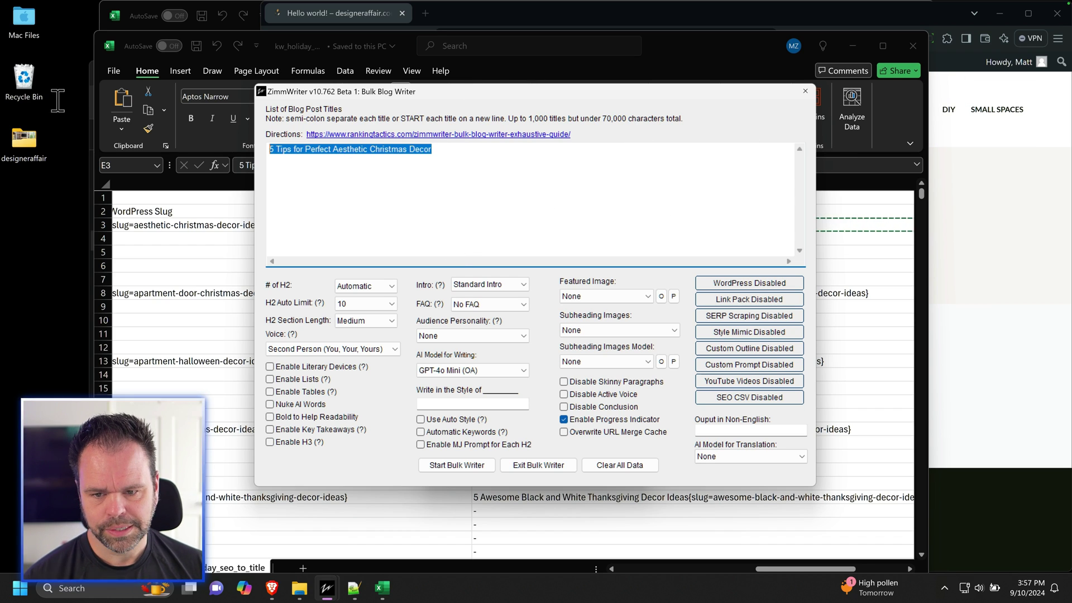
# Step: Filter the Merged column E to exclude the '-' entries
pyautogui.click(805, 91)
pyautogui.click(674, 274)
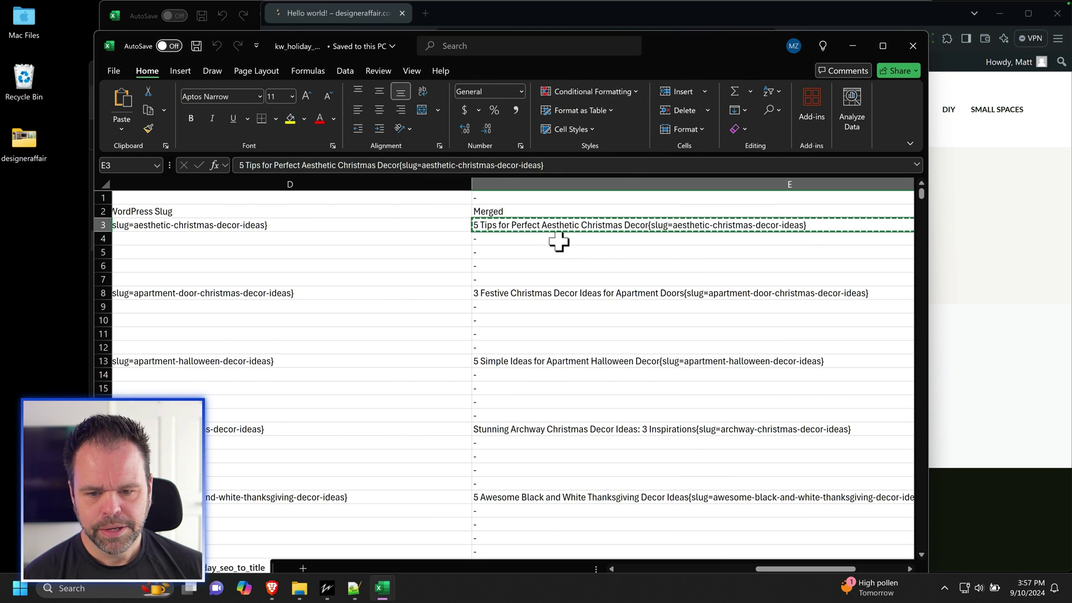
pyautogui.moveTo(920, 195); pyautogui.dragTo(426, 199)
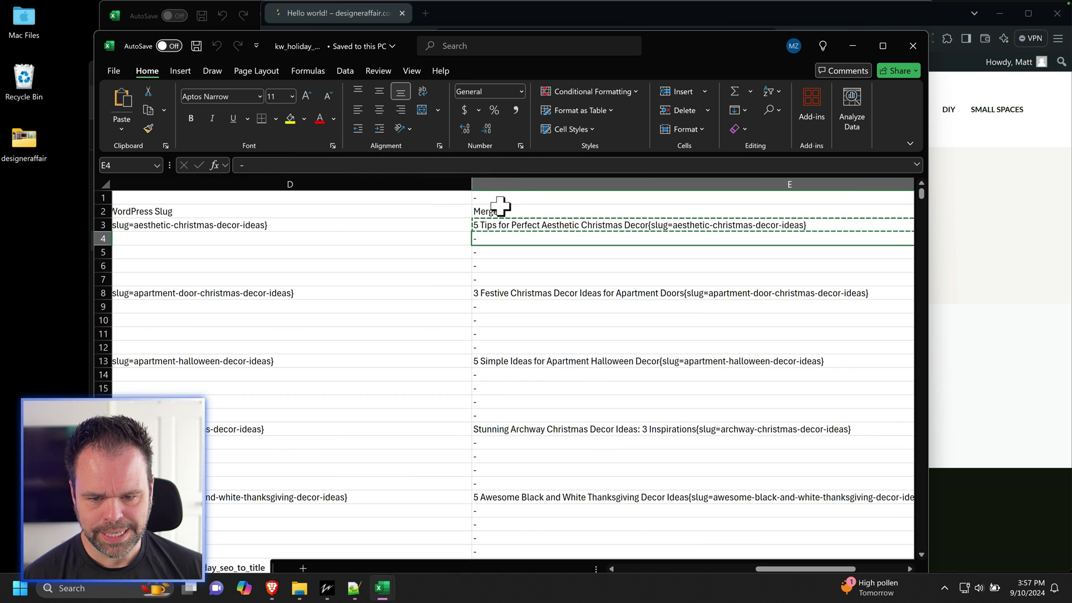
pyautogui.click(518, 185)
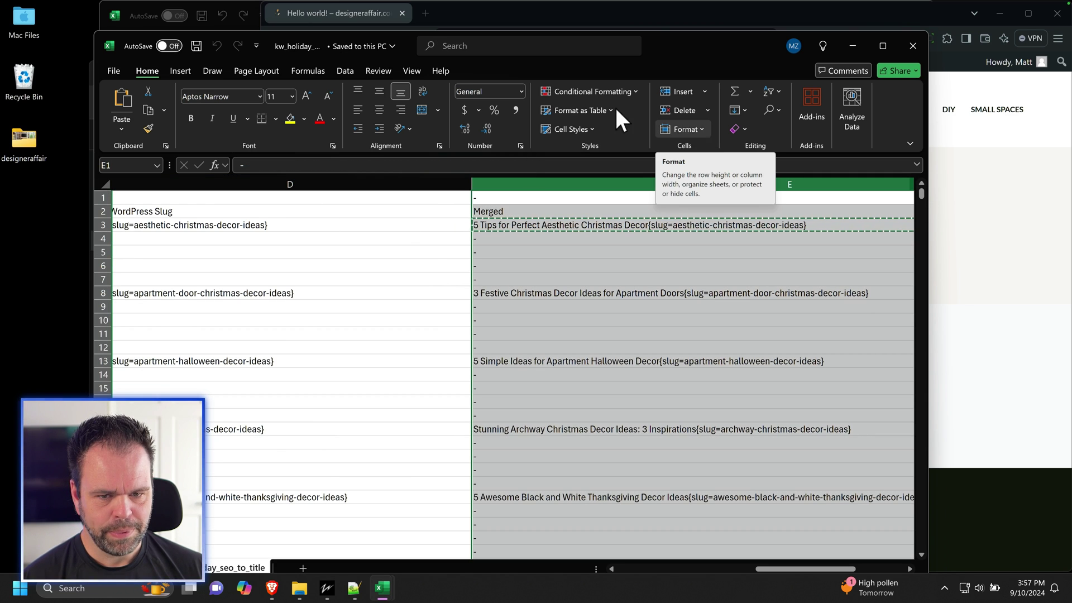
pyautogui.click(345, 71)
pyautogui.click(537, 112)
pyautogui.click(665, 198)
pyautogui.click(770, 198)
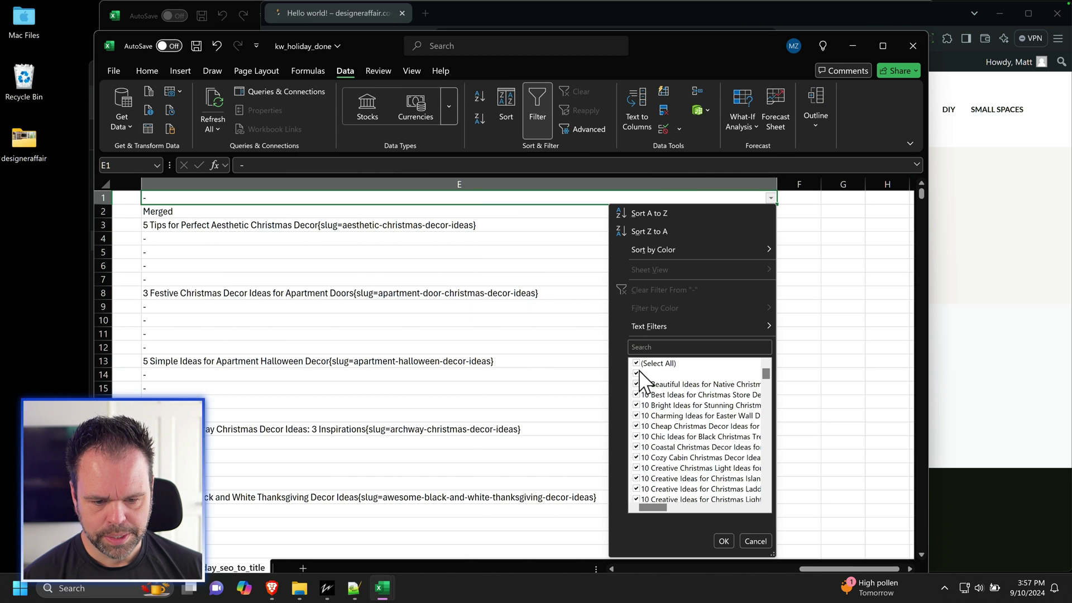
pyautogui.click(638, 374)
pyautogui.click(721, 540)
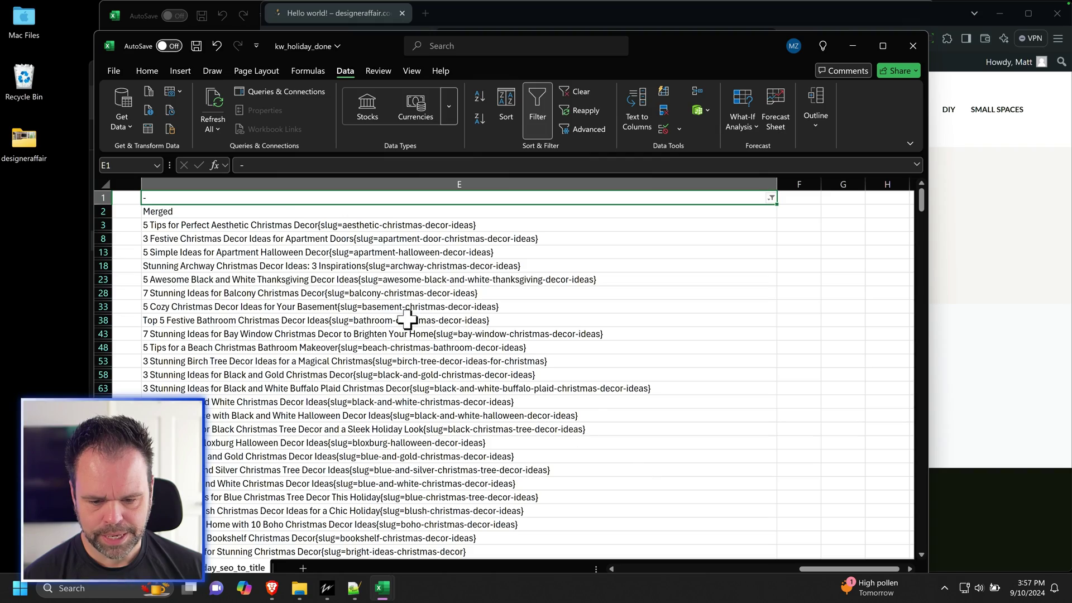
# Step: Select the visible merged titles from E3 down to E2003 and copy them
pyautogui.click(281, 225)
pyautogui.scroll(-10, 921, 211)
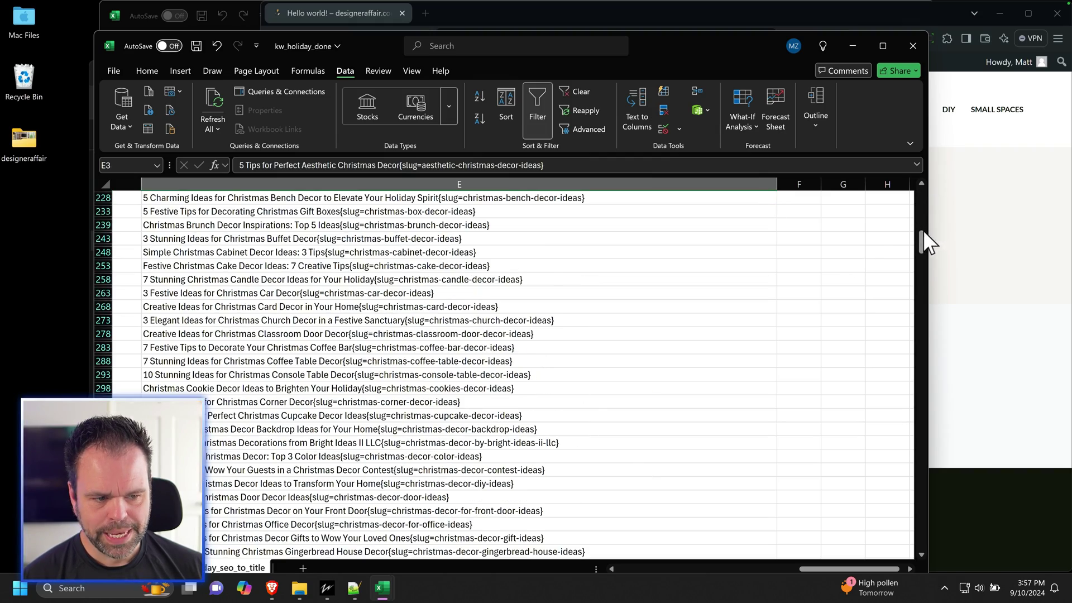
pyautogui.moveTo(922, 239); pyautogui.dragTo(598, 522)
pyautogui.scroll(-5, 473, 482)
pyautogui.keyDown('shift'); pyautogui.click(287, 373); pyautogui.keyUp('shift')
pyautogui.hotkey('ctrl', 'c')
# Step: Paste the merged titles into kw_master starting at A1 and widen column A
pyautogui.moveTo(382, 588)
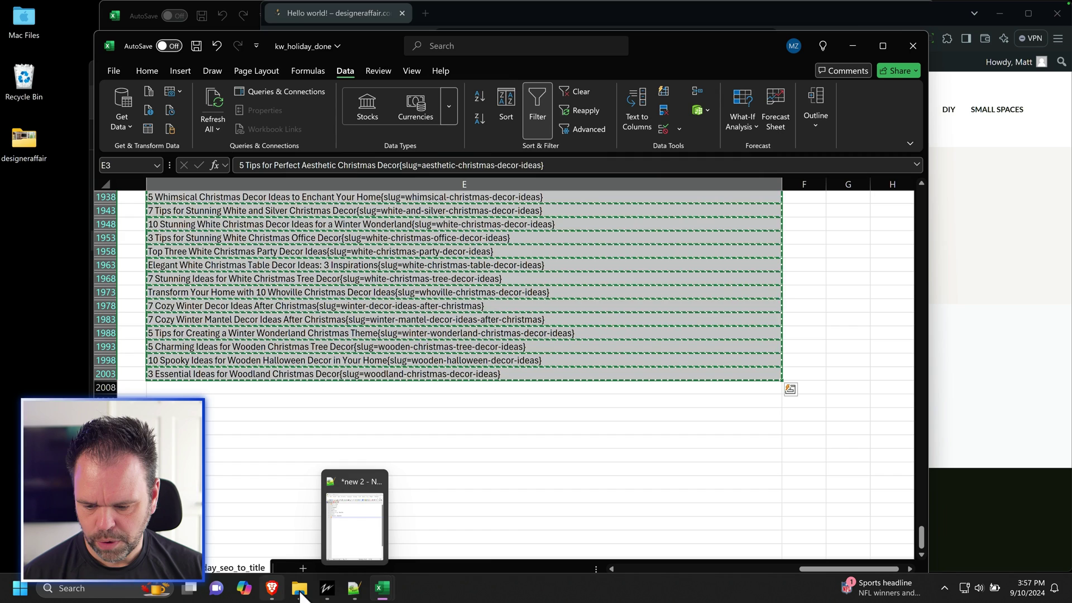
pyautogui.click(352, 553)
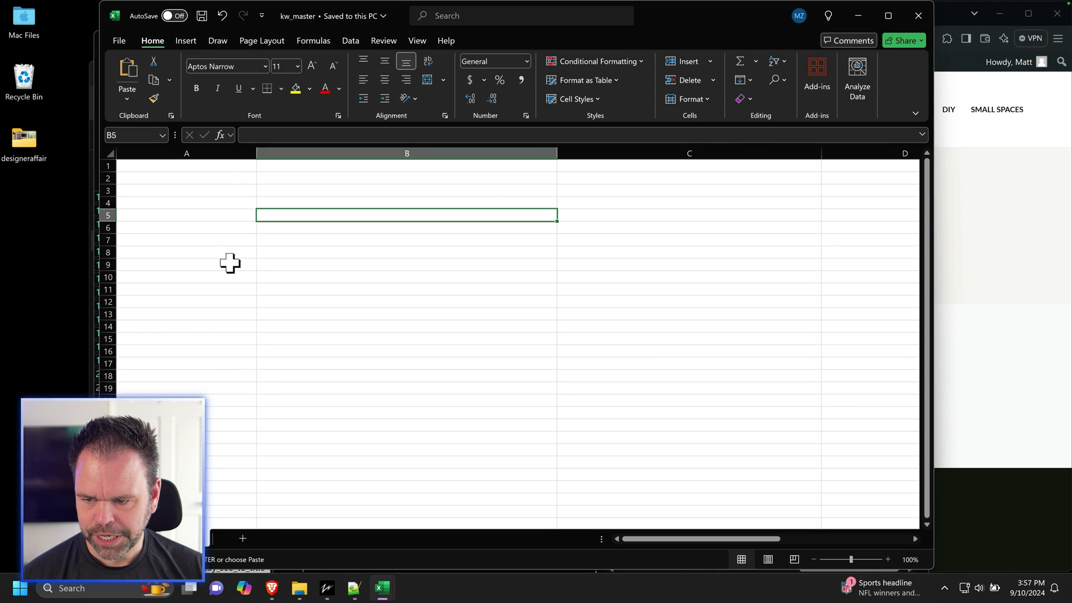
pyautogui.click(229, 167)
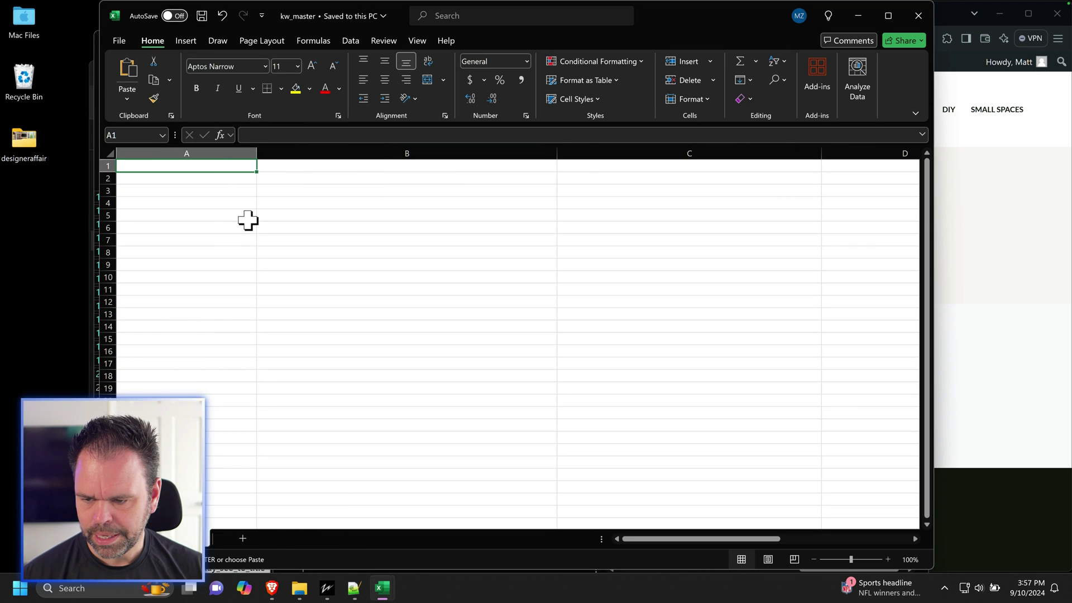
pyautogui.hotkey('ctrl', 'v')
pyautogui.moveTo(257, 155); pyautogui.dragTo(602, 153)
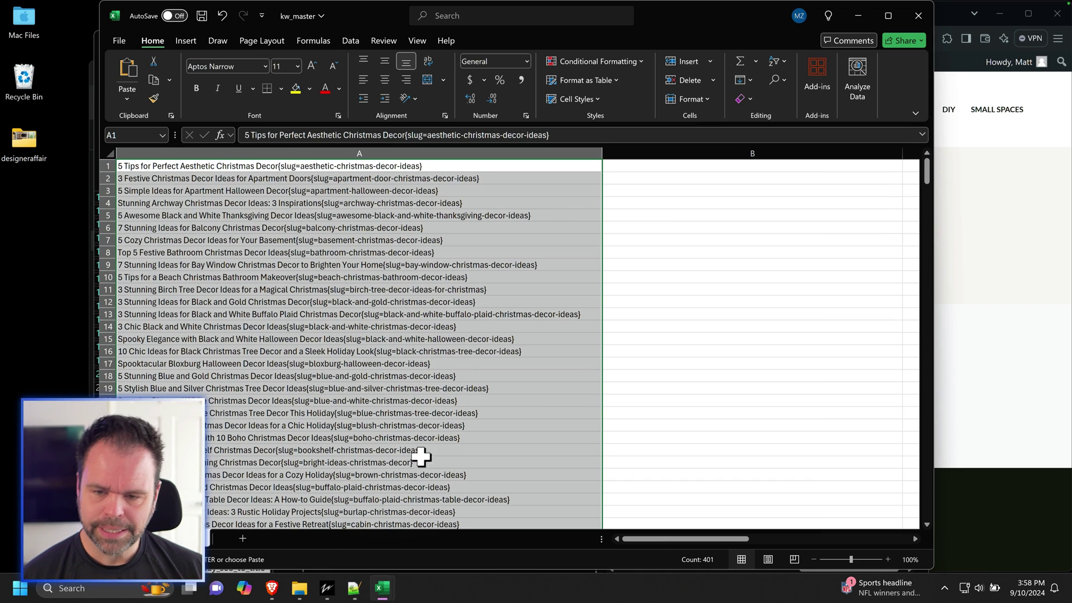
# Step: Close kw_holiday_done with Don't Save and answer the large-clipboard prompt
pyautogui.moveTo(386, 593)
pyautogui.click(474, 524)
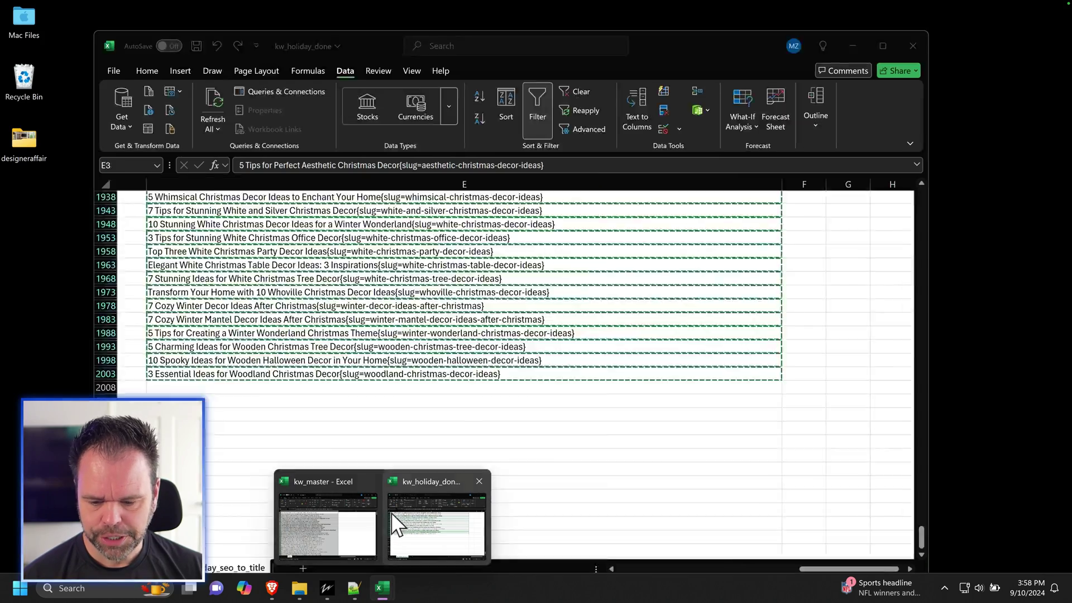
pyautogui.click(496, 442)
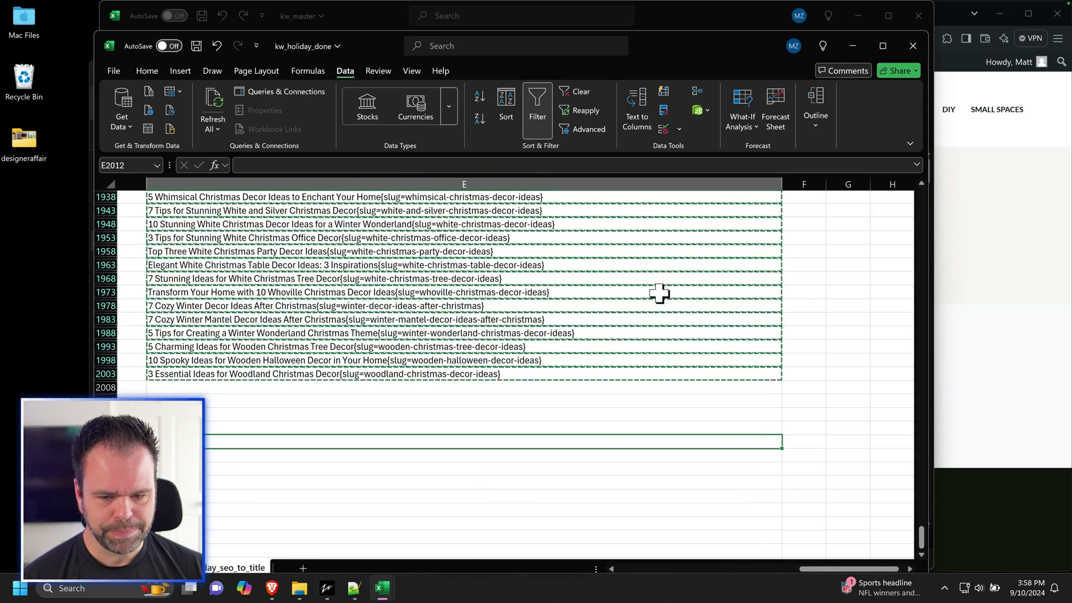
pyautogui.click(914, 46)
pyautogui.click(560, 414)
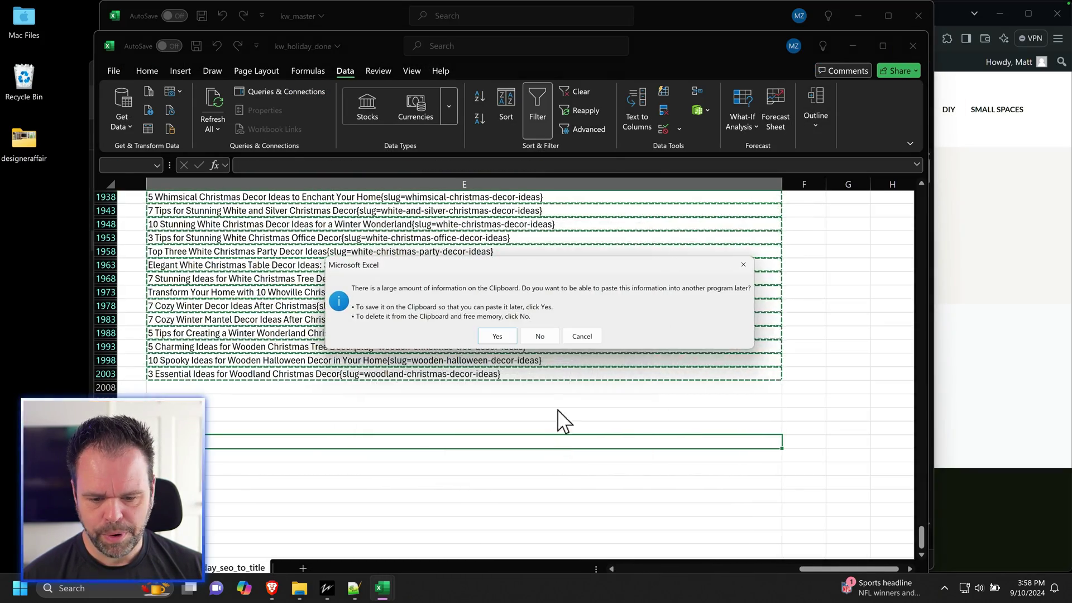
pyautogui.click(540, 335)
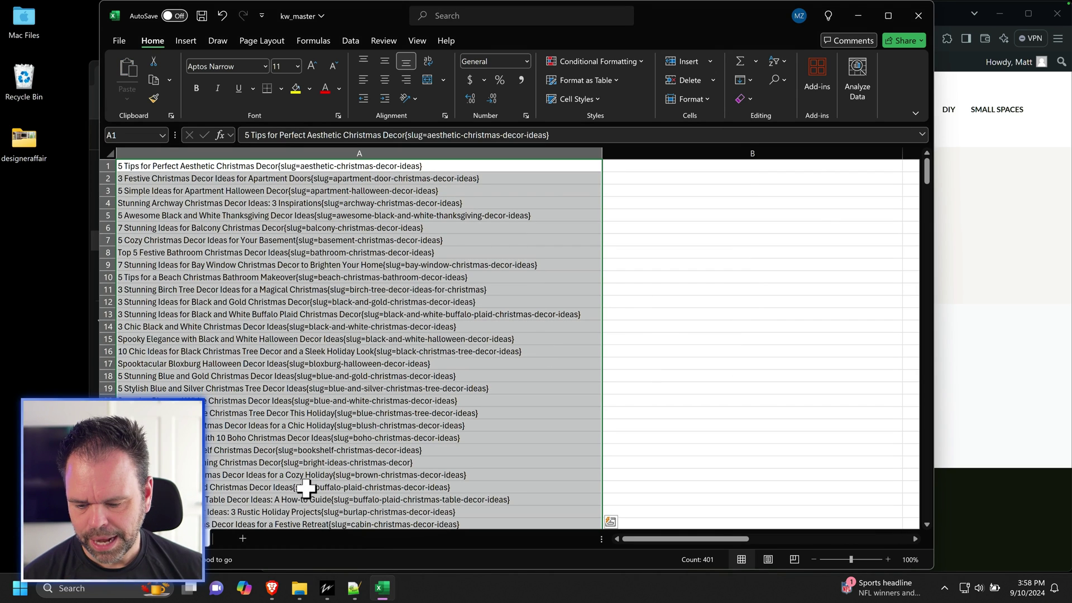
pyautogui.click(330, 586)
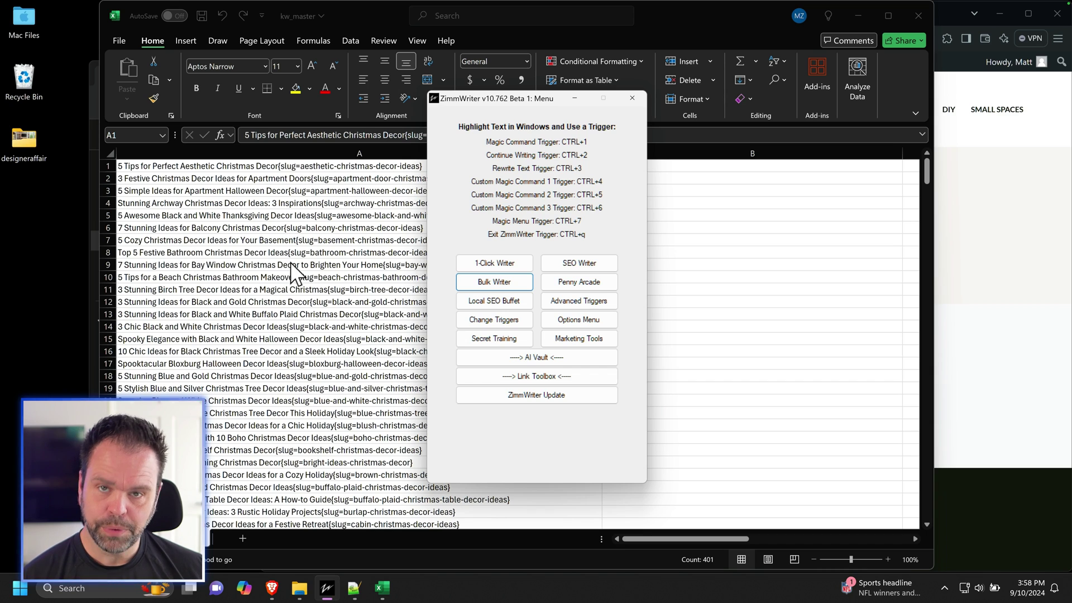
# Step: Open ZimmWriter's training help page and its Bulk Blog Writer exhaustive guide
pyautogui.click(494, 338)
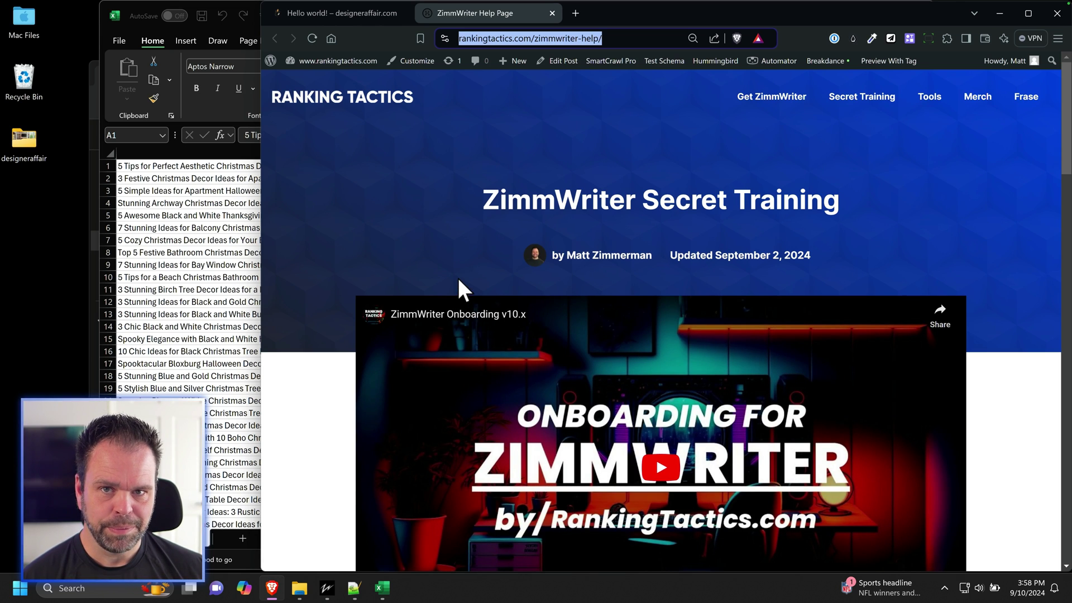
pyautogui.scroll(-8, 481, 267)
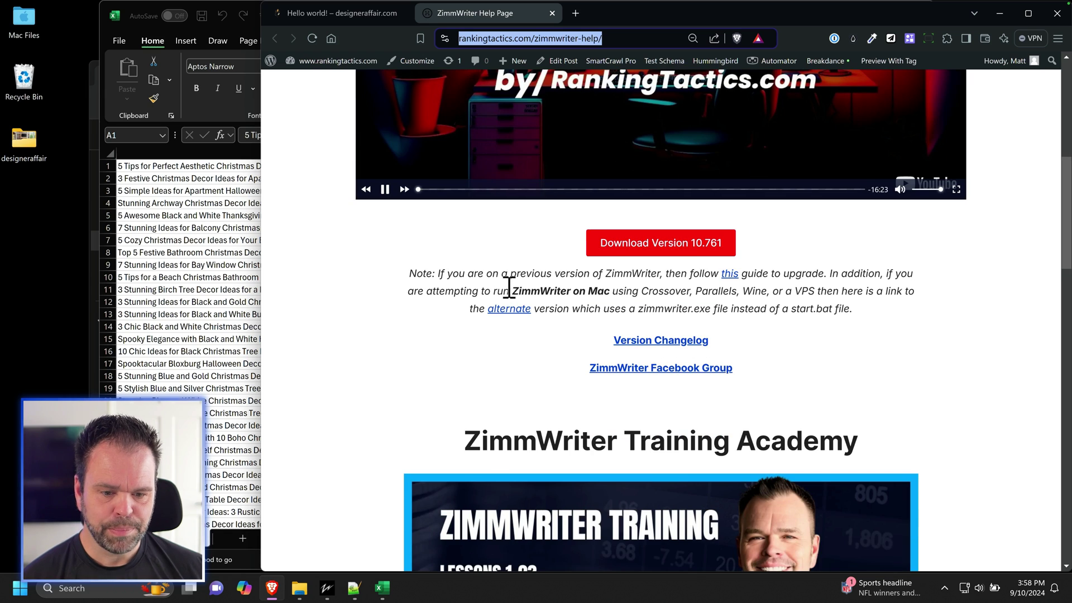
pyautogui.scroll(-10, 509, 288)
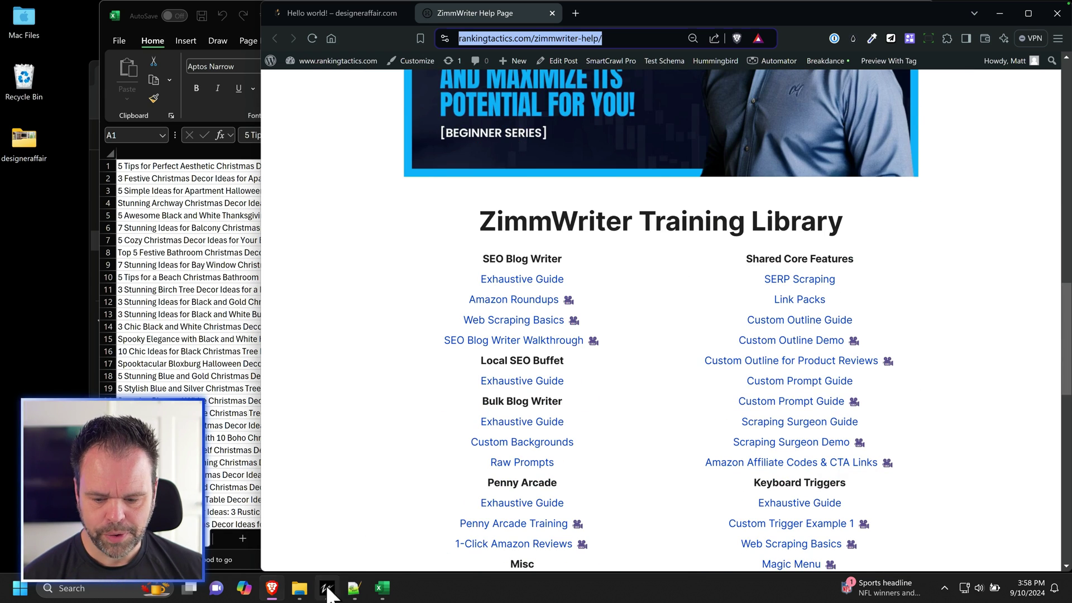
pyautogui.click(328, 590)
pyautogui.click(493, 338)
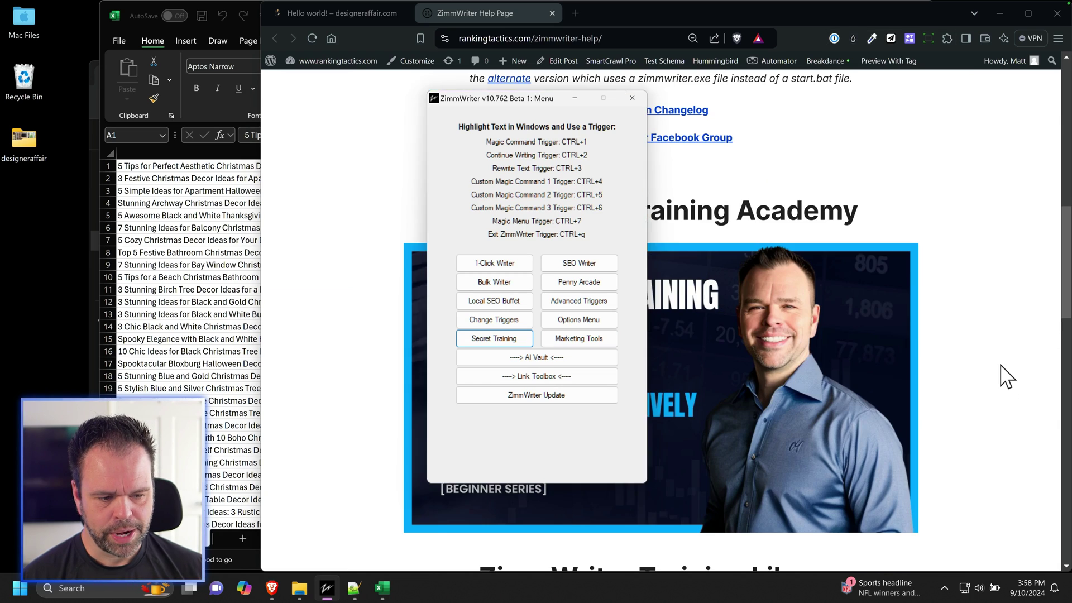
pyautogui.click(1005, 377)
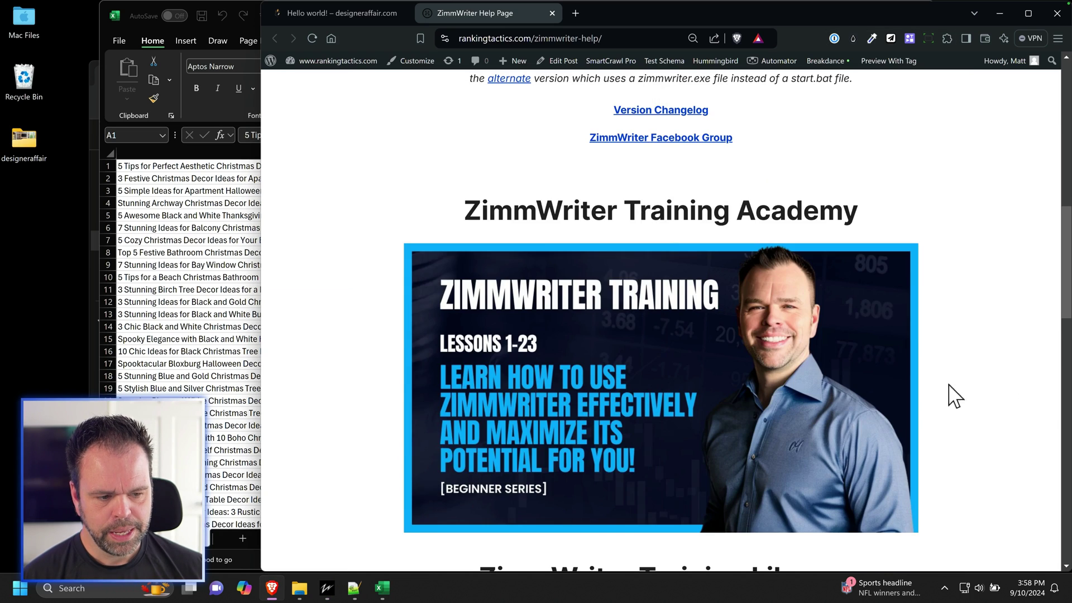
pyautogui.scroll(-7, 922, 391)
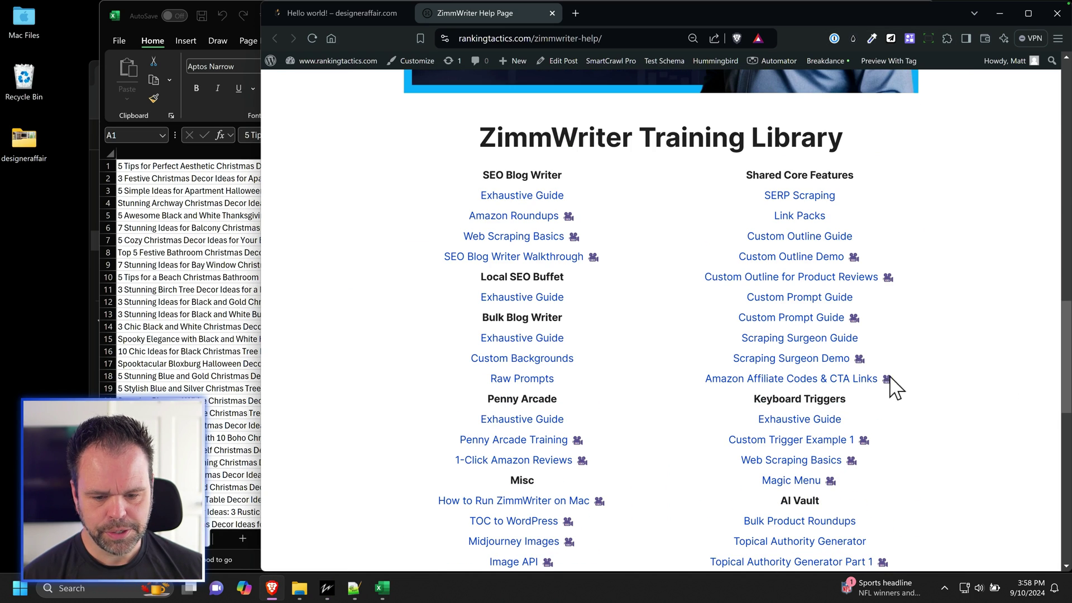
pyautogui.click(531, 337)
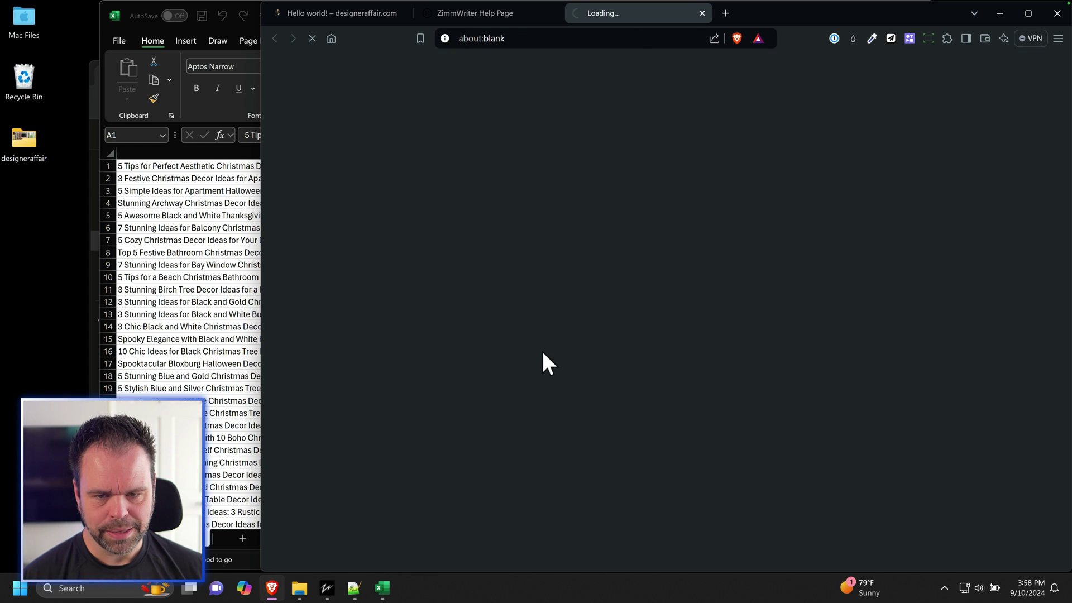
pyautogui.scroll(-10, 528, 401)
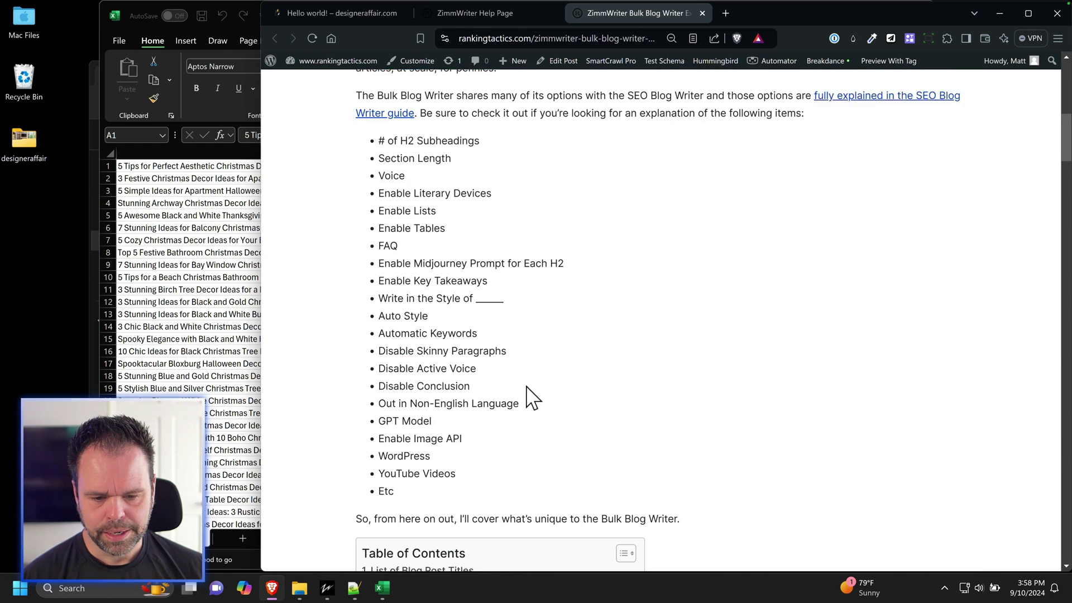
pyautogui.scroll(-8, 531, 398)
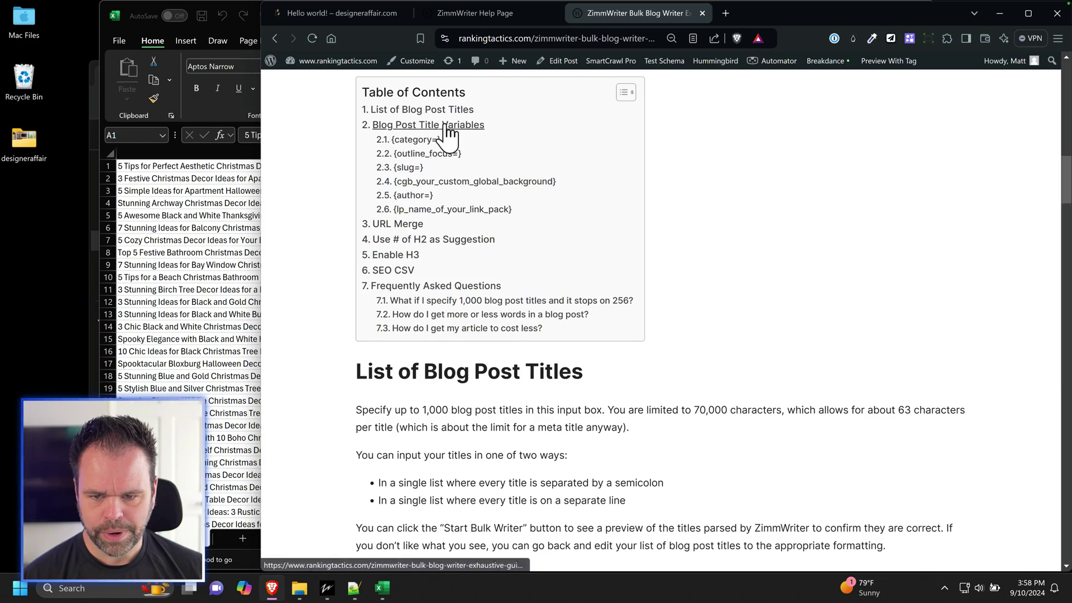
# Step: Jump to Blog Post Title Variables and highlight the {slug=} and {category=} headings
pyautogui.click(447, 124)
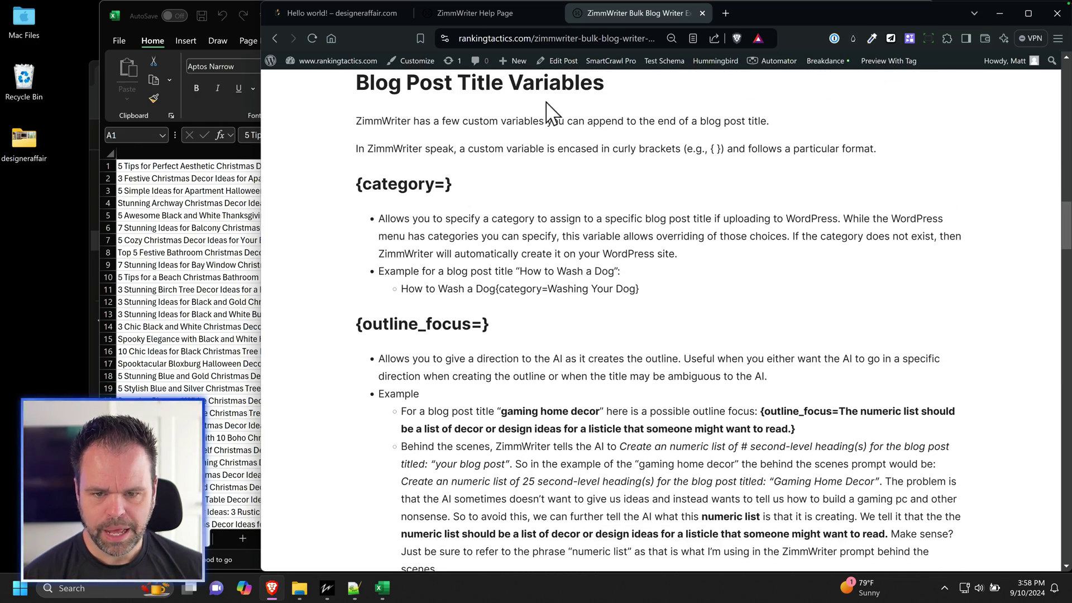
pyautogui.scroll(-8, 475, 279)
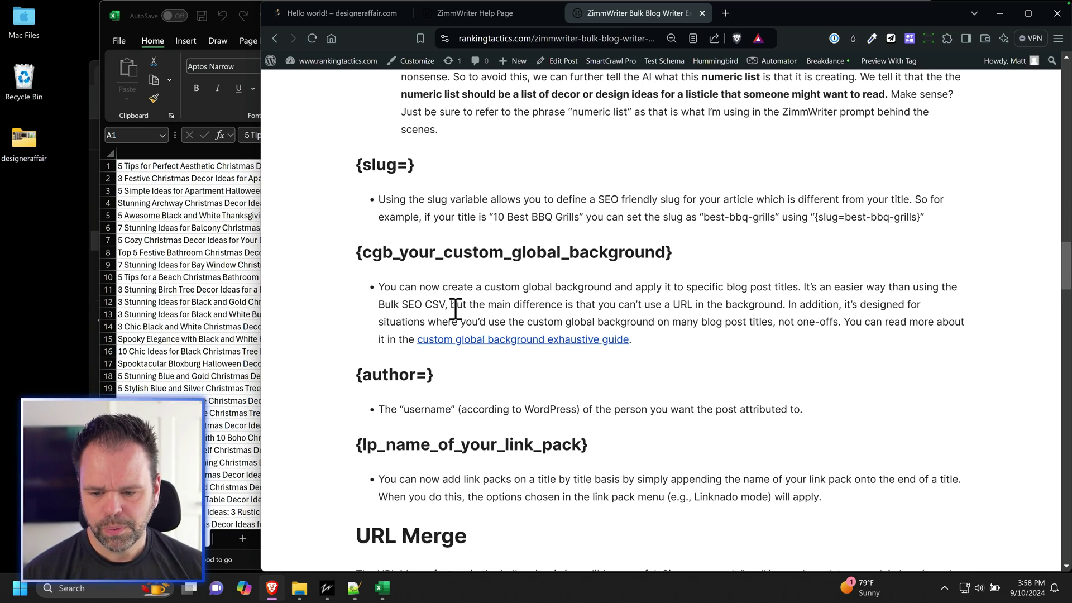
pyautogui.click(254, 178)
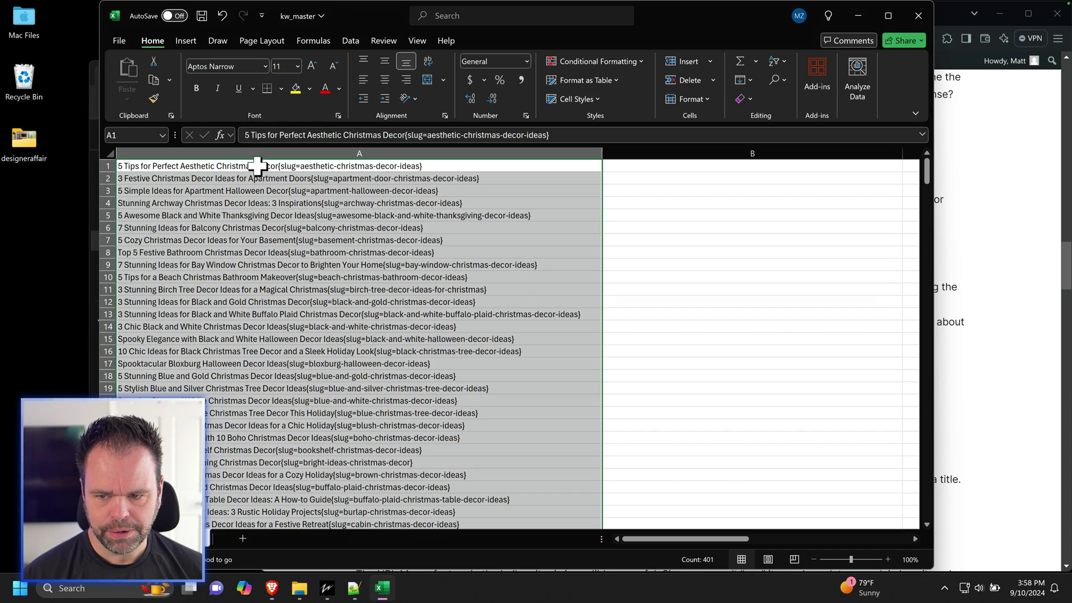
pyautogui.click(981, 177)
pyautogui.moveTo(354, 167); pyautogui.dragTo(453, 170)
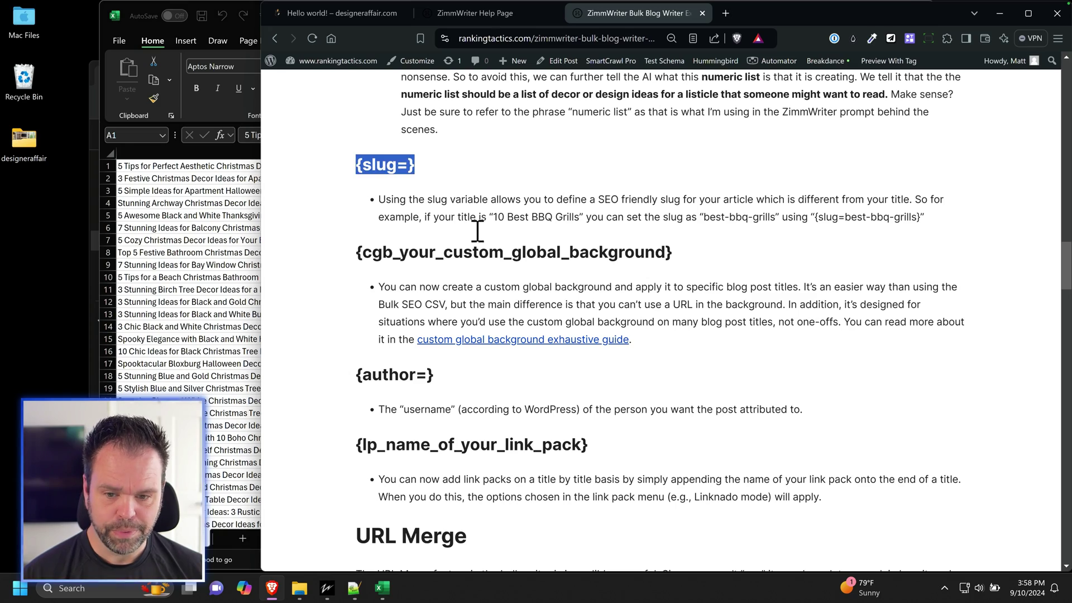
pyautogui.scroll(5, 480, 233)
pyautogui.scroll(3, 476, 267)
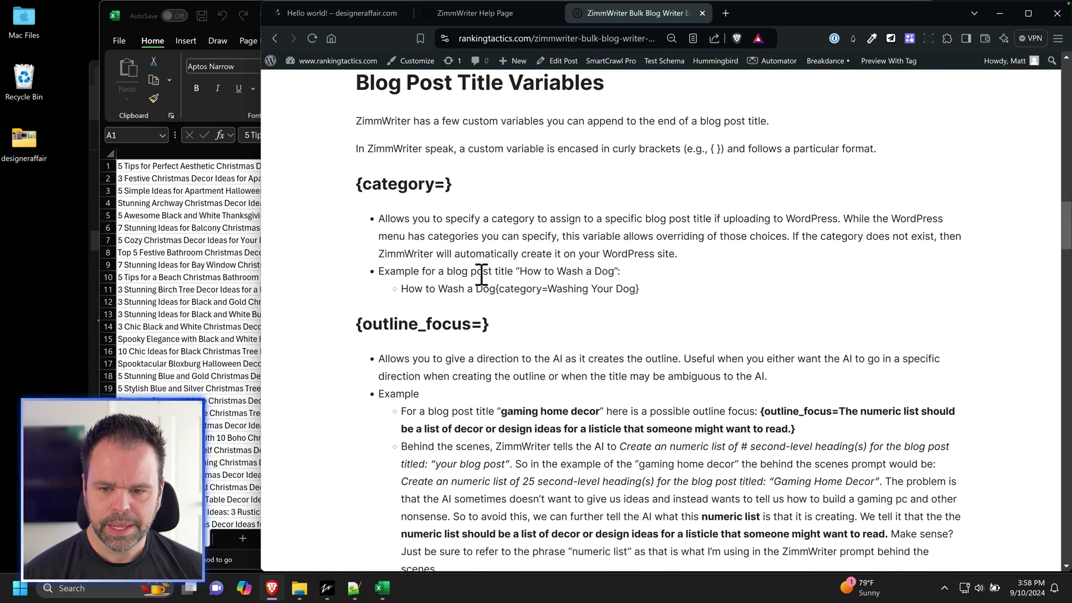
pyautogui.moveTo(461, 190); pyautogui.dragTo(357, 199)
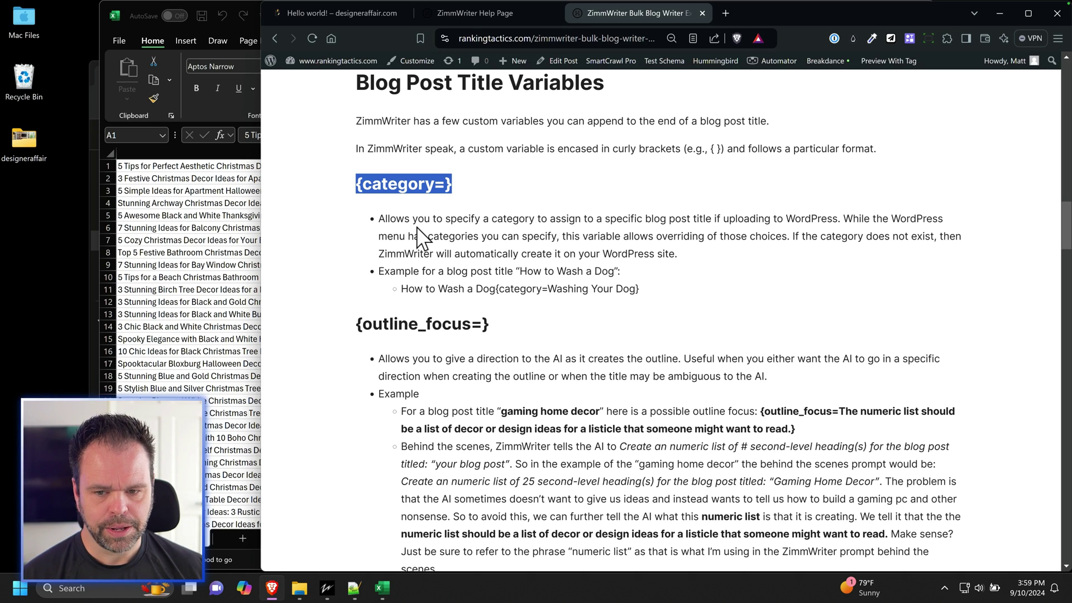
# Step: In Bulk Blog Writer's WordPress upload settings, choose whatwasitcalled.com and its admin user
pyautogui.click(331, 591)
pyautogui.click(531, 282)
pyautogui.click(754, 284)
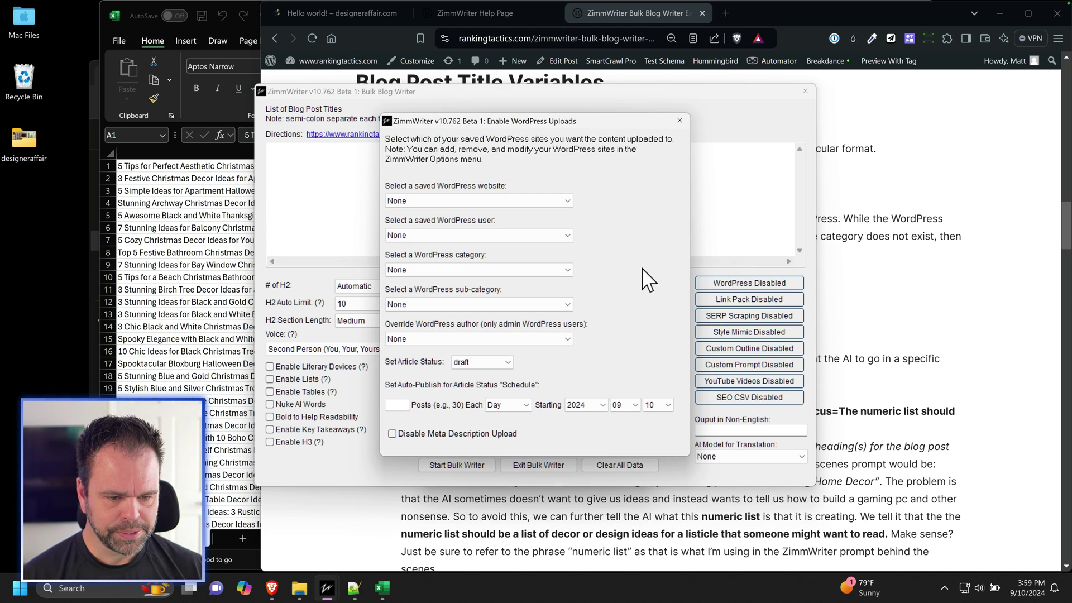
pyautogui.click(503, 201)
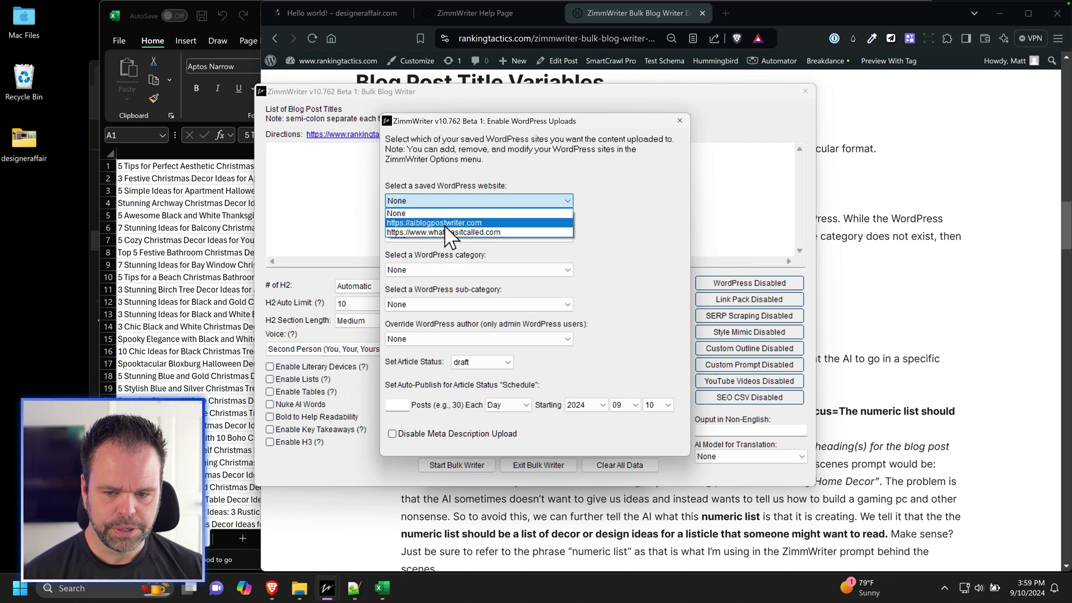
pyautogui.click(446, 230)
pyautogui.click(435, 235)
pyautogui.click(425, 258)
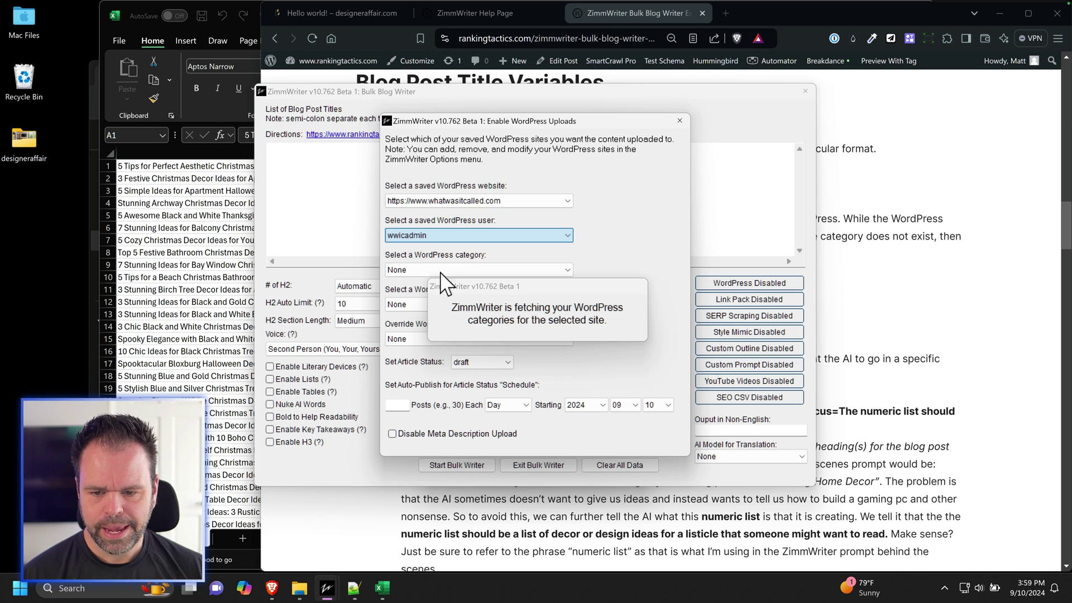
pyautogui.click(436, 272)
pyautogui.click(566, 259)
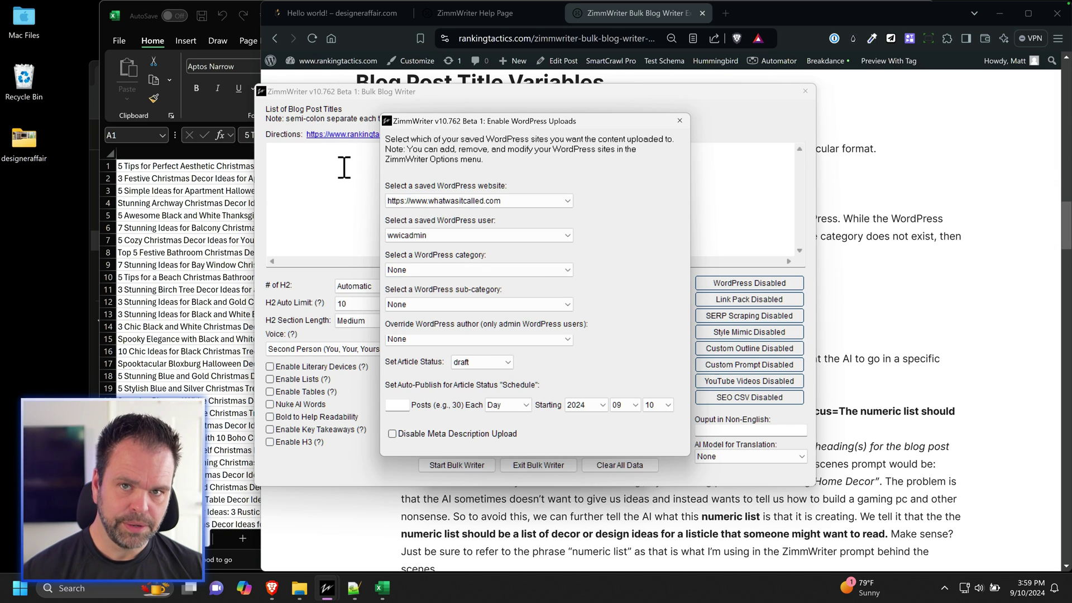
# Step: Dismiss the missing-category warning, clear the site, and close the upload settings
pyautogui.click(680, 120)
pyautogui.click(609, 332)
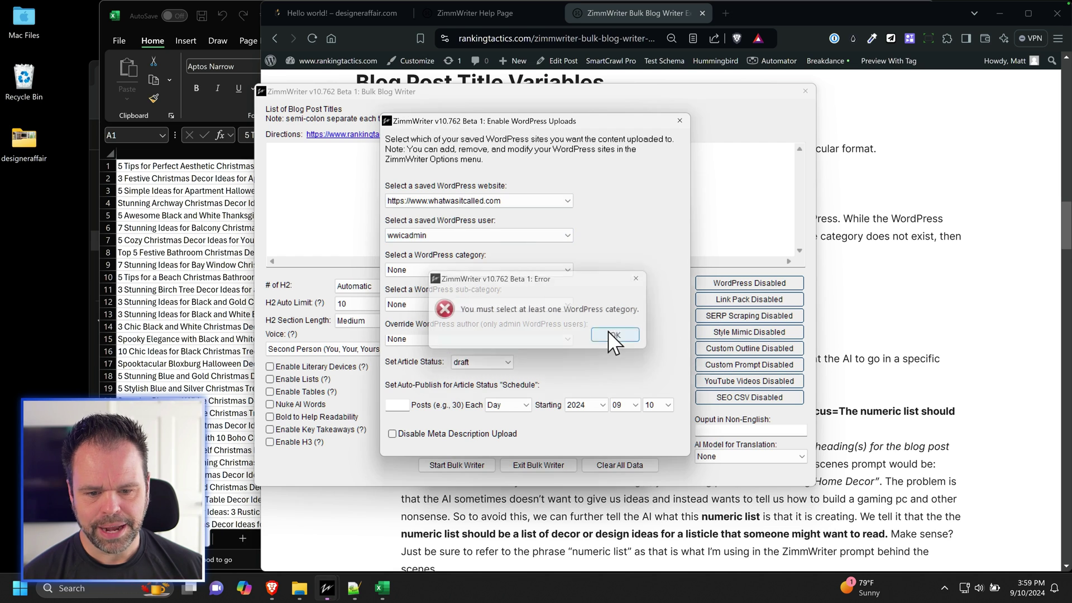
pyautogui.click(475, 201)
pyautogui.click(457, 216)
pyautogui.click(679, 121)
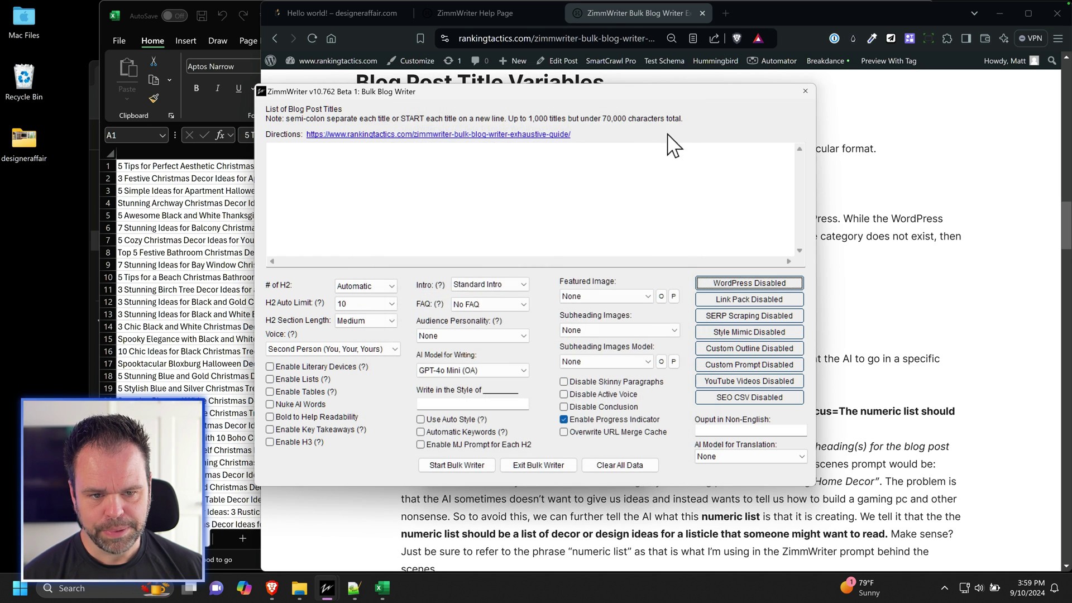
pyautogui.hotkey('alt', 'Tab')
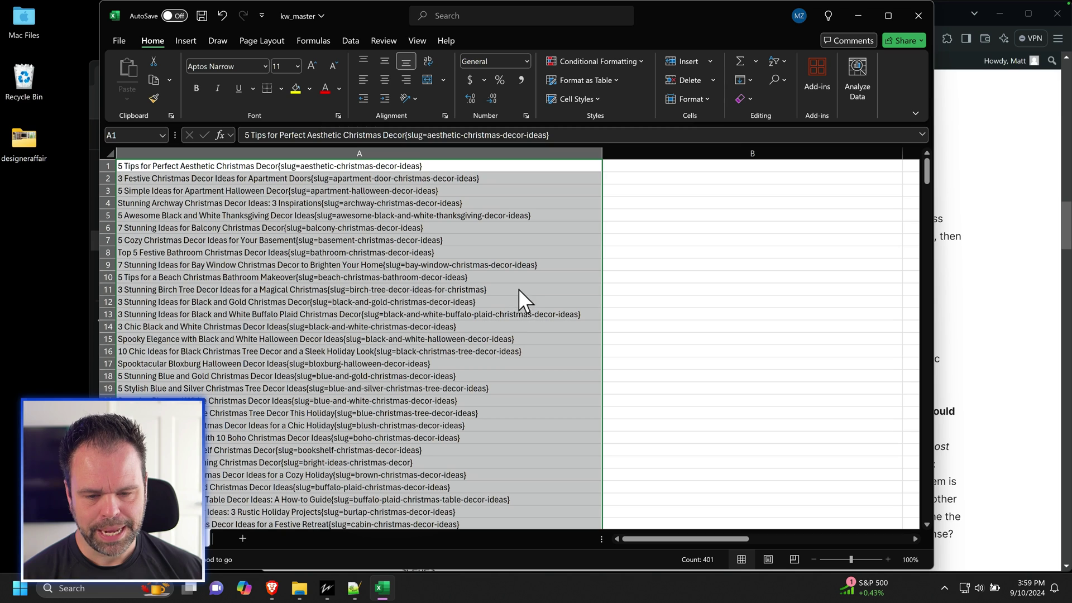
# Step: Narrow column A in kw_master and switch to the designeraffair.com browser tab
pyautogui.click(628, 167)
pyautogui.moveTo(602, 153); pyautogui.dragTo(479, 153)
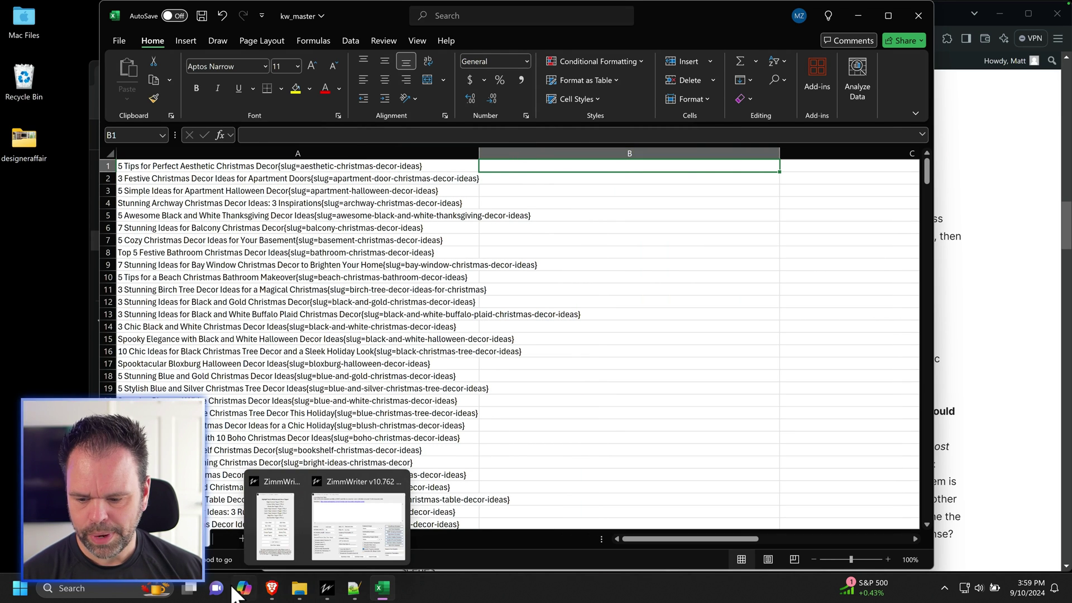
pyautogui.click(368, 517)
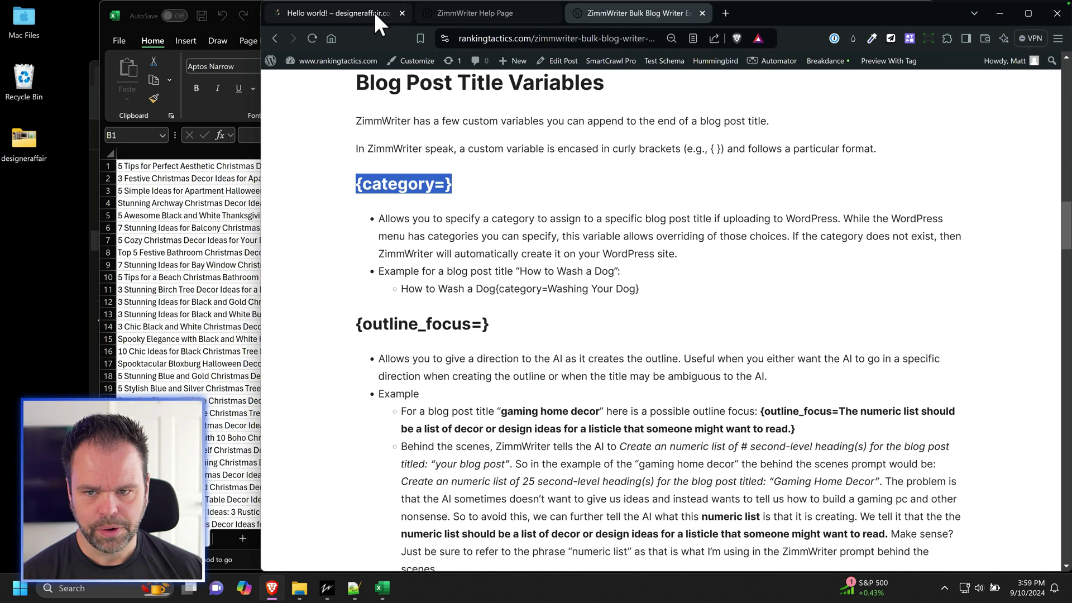
pyautogui.click(370, 12)
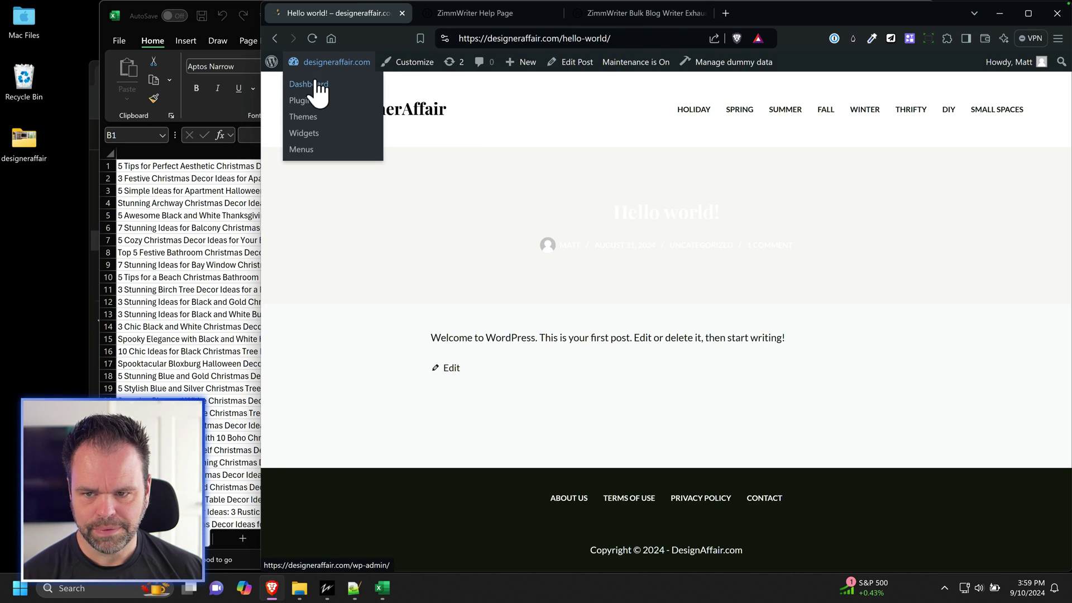
# Step: Open Posts > Categories in the dashboard and copy the Holiday Home Decor category name
pyautogui.click(314, 87)
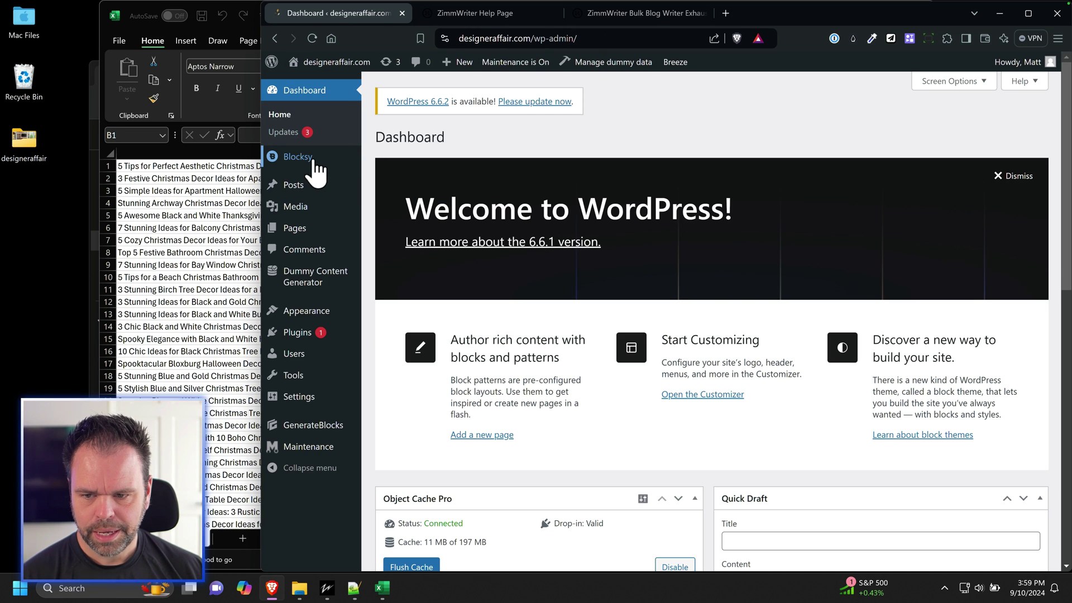
pyautogui.moveTo(308, 187)
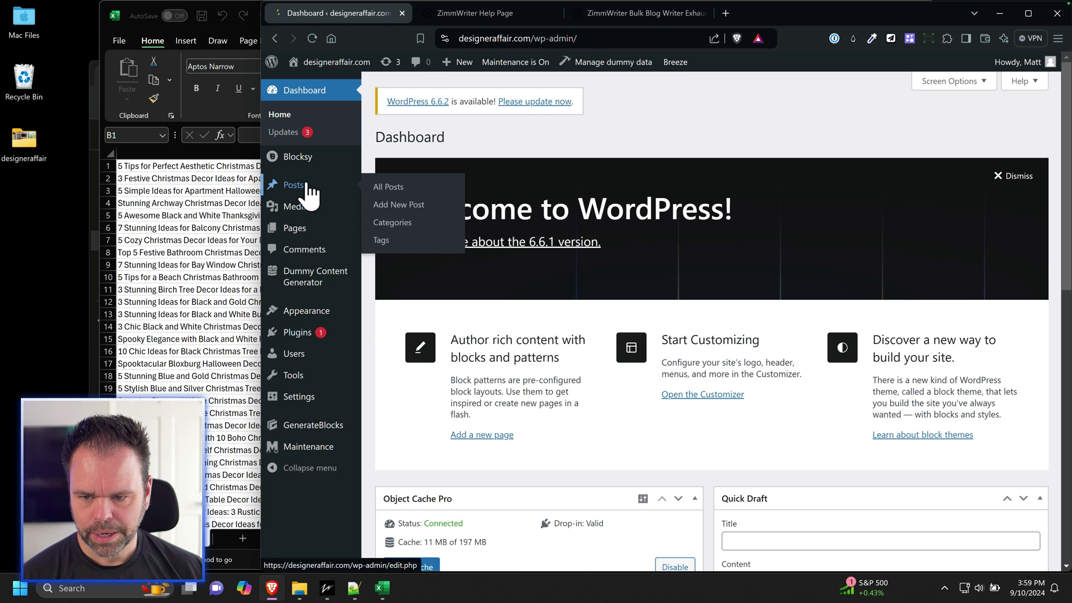
pyautogui.click(406, 223)
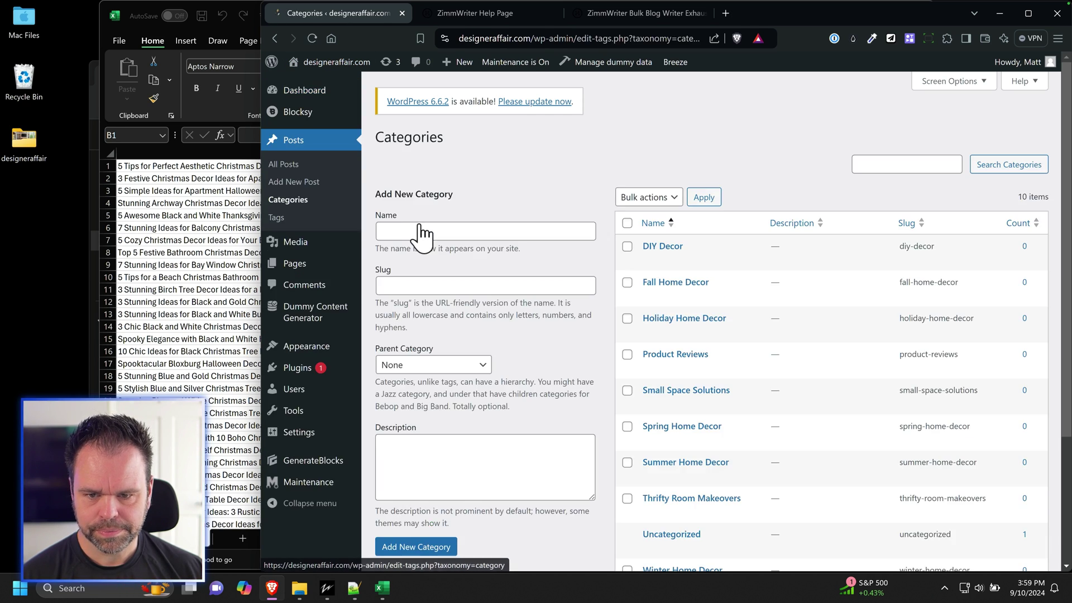
pyautogui.moveTo(726, 274); pyautogui.dragTo(644, 275)
pyautogui.hotkey('ctrl', 'c')
pyautogui.hotkey('alt', 'Tab')
# Step: Enter the {category=Holiday Home Decor} tag in B1 and fill it down column B
pyautogui.click(565, 166)
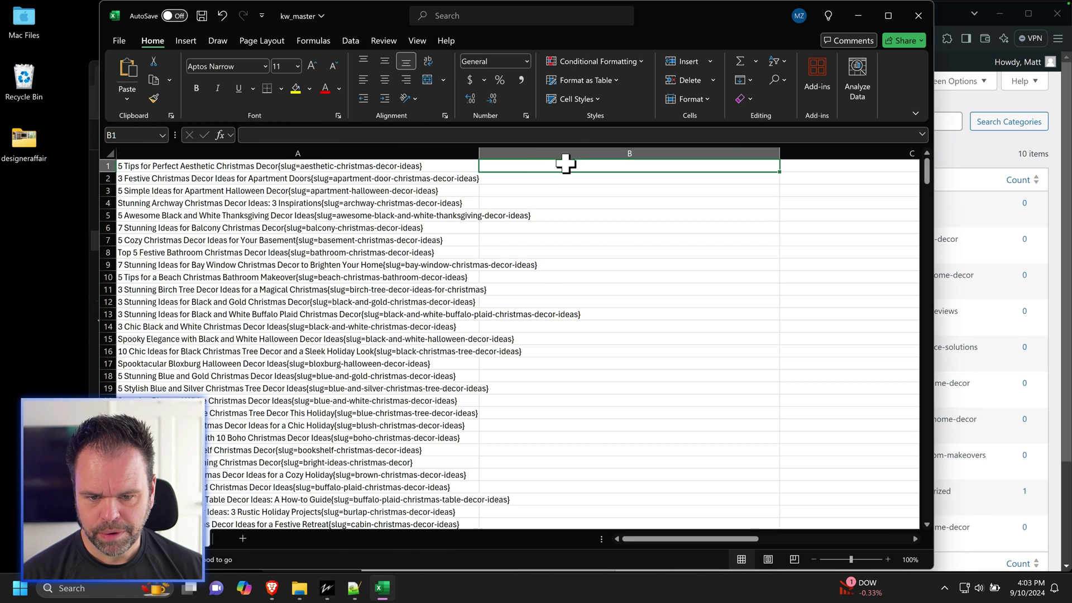
pyautogui.write('{')
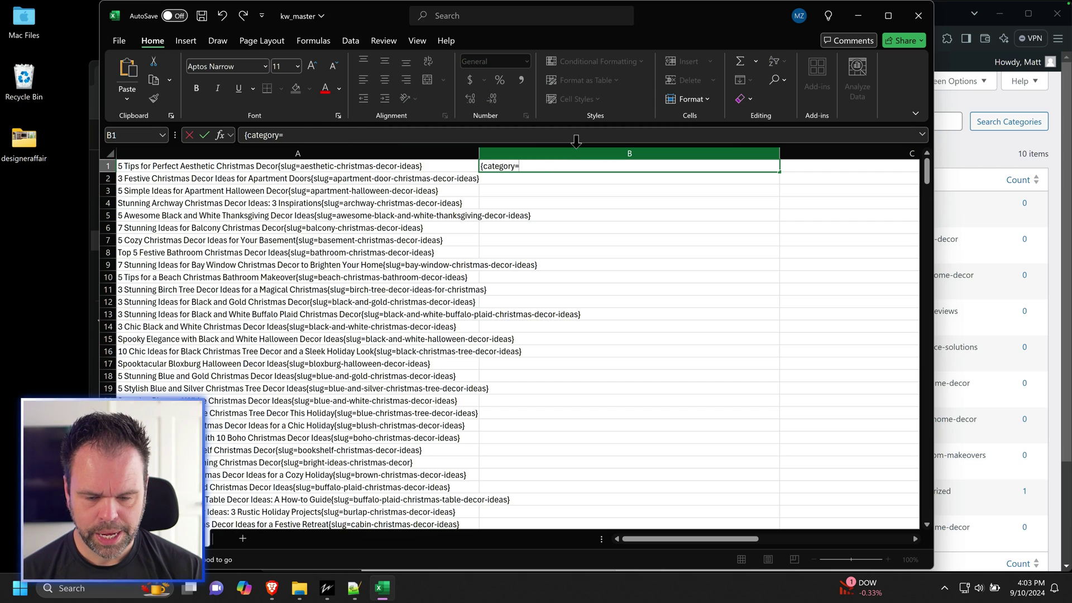
pyautogui.write('category=')
pyautogui.hotkey('ctrl', 'v')
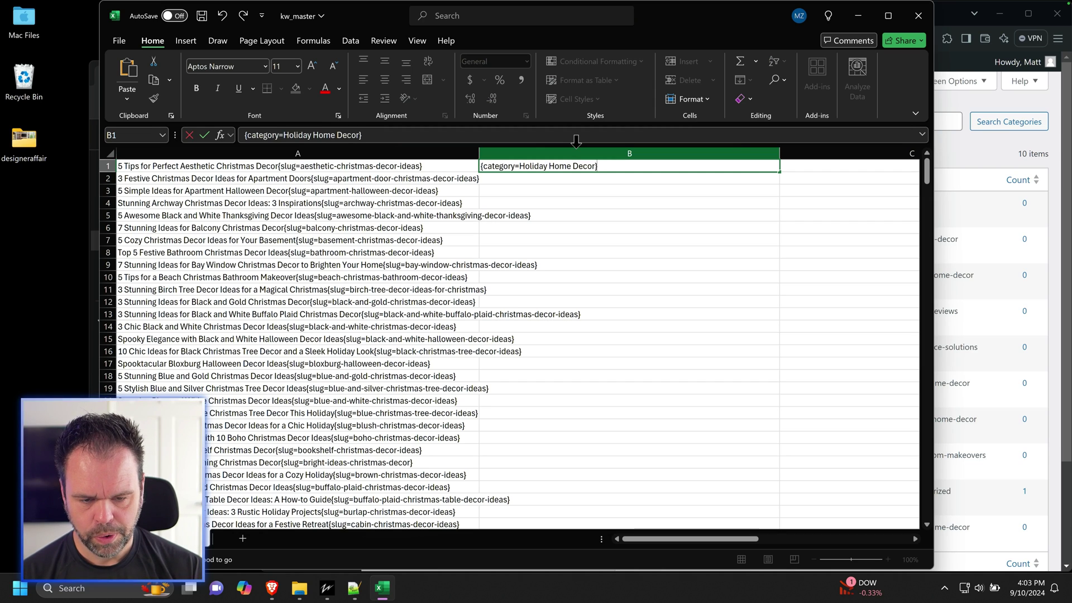
pyautogui.press('Return')
pyautogui.click(726, 166)
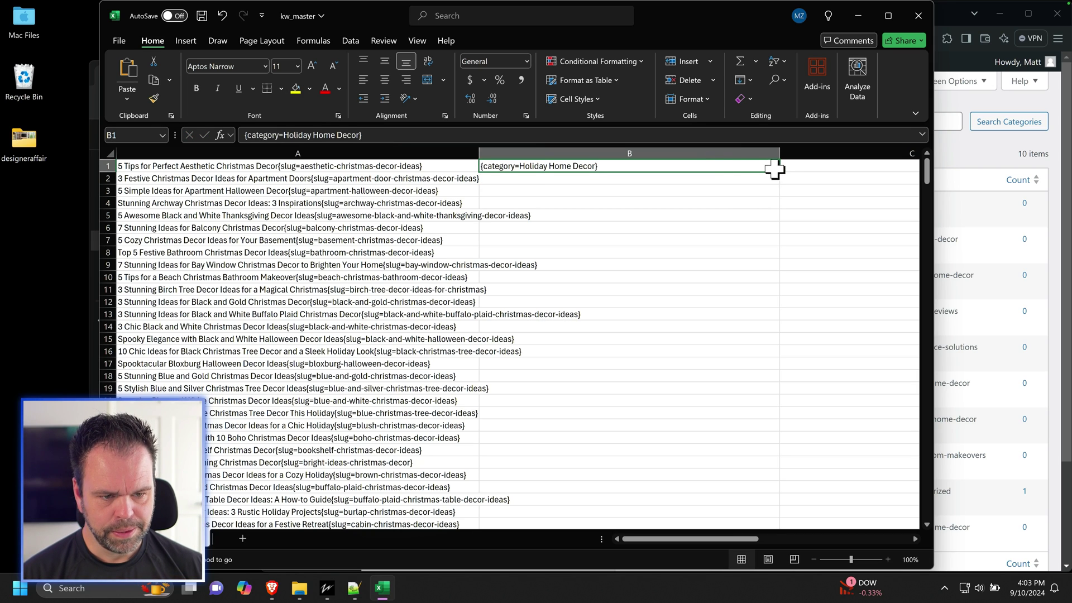
pyautogui.doubleClick(780, 173)
# Step: Join each title and tag with =A1&B1 in C1, filled down column C
pyautogui.click(782, 167)
pyautogui.doubleClick(780, 153)
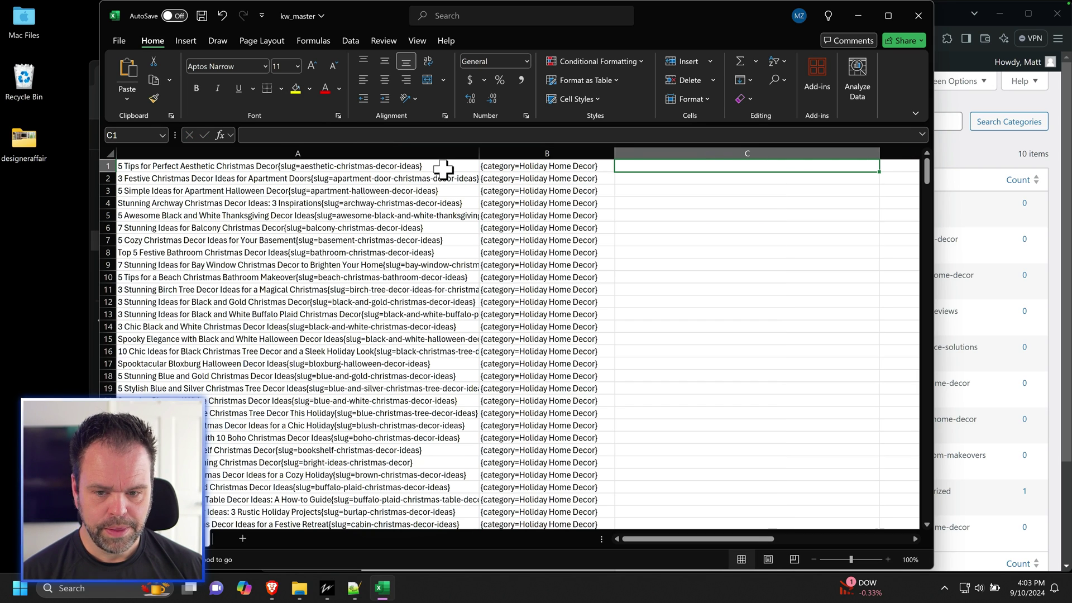
pyautogui.write('=')
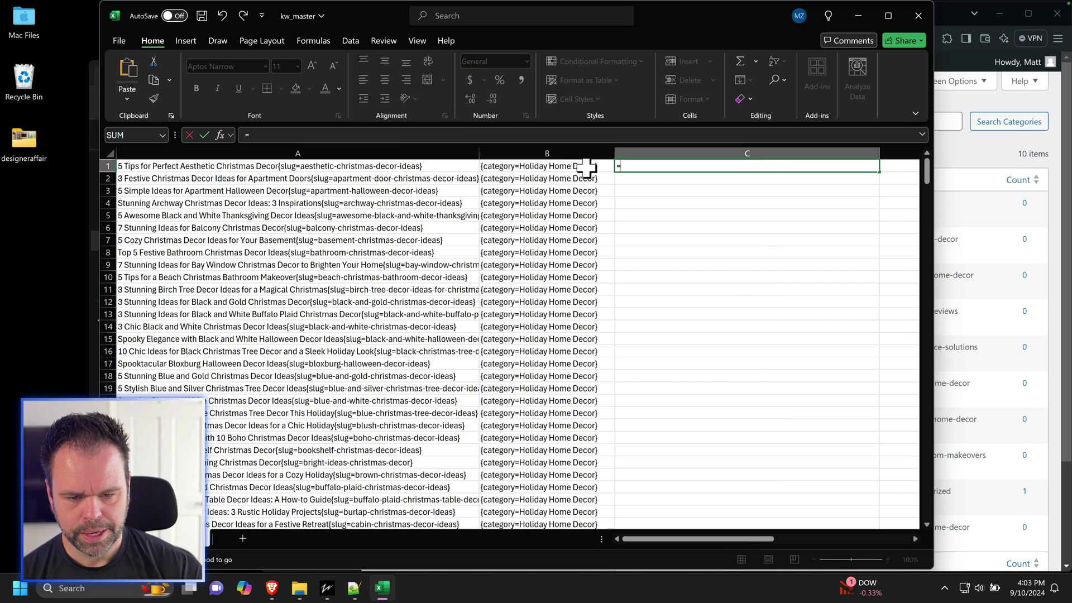
pyautogui.click(401, 166)
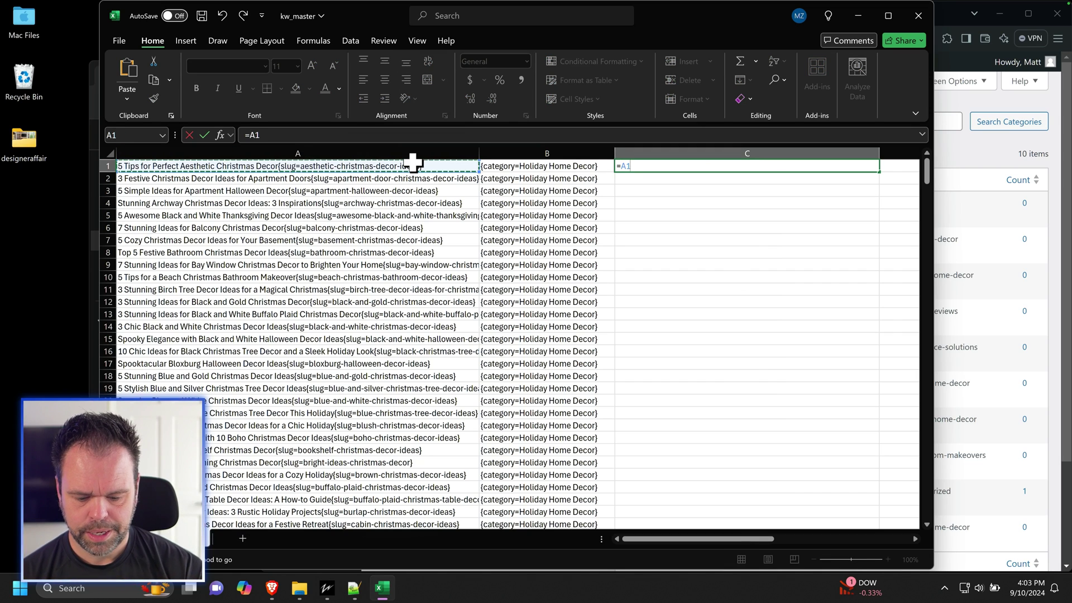
pyautogui.write('&')
pyautogui.click(592, 167)
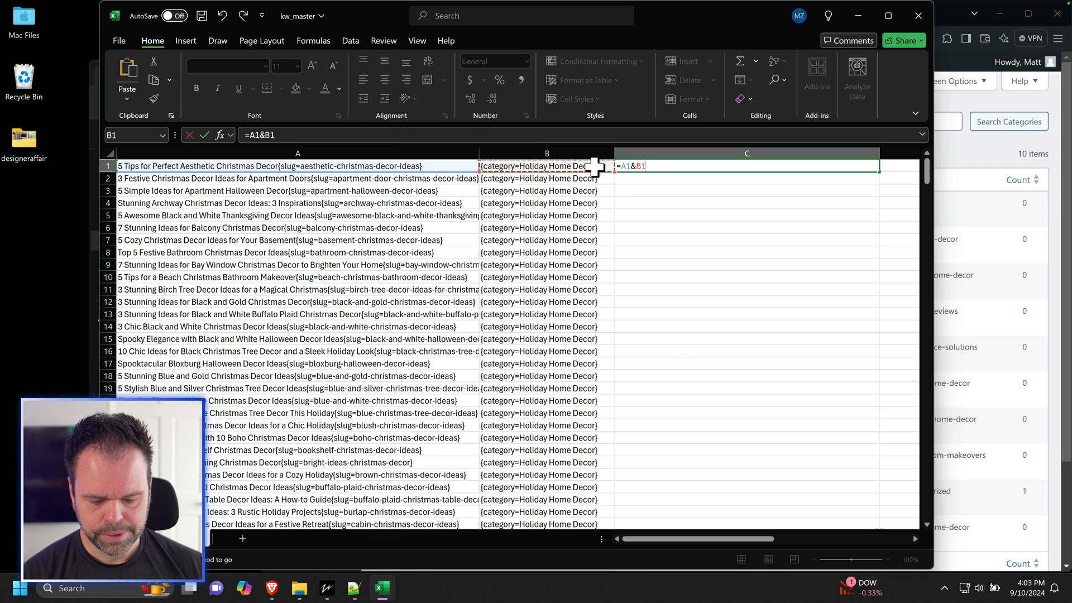
pyautogui.hotkey('ctrl', 'Return')
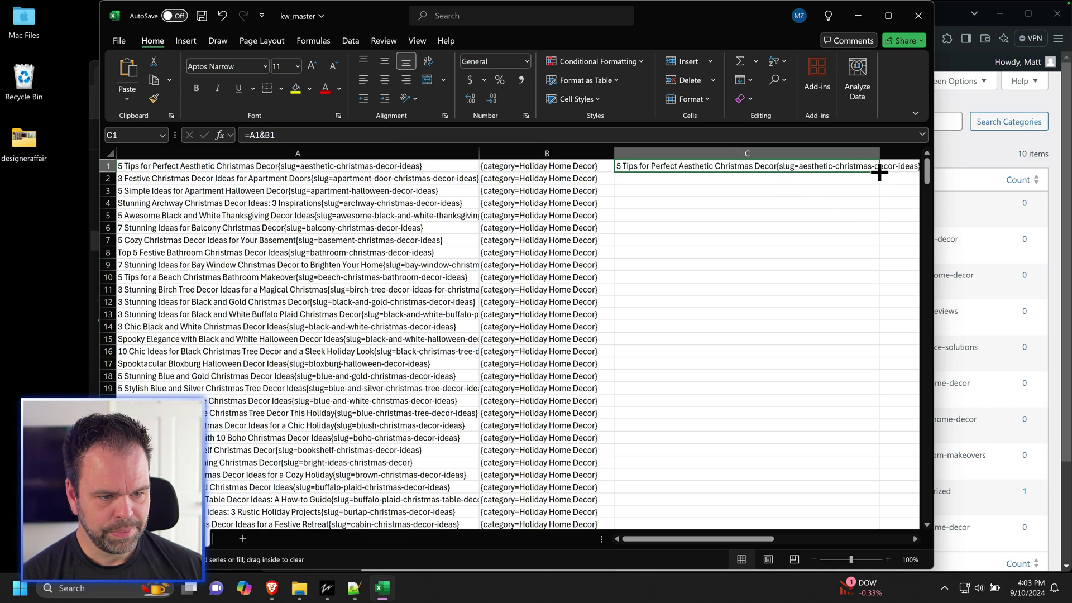
pyautogui.doubleClick(880, 173)
pyautogui.click(740, 191)
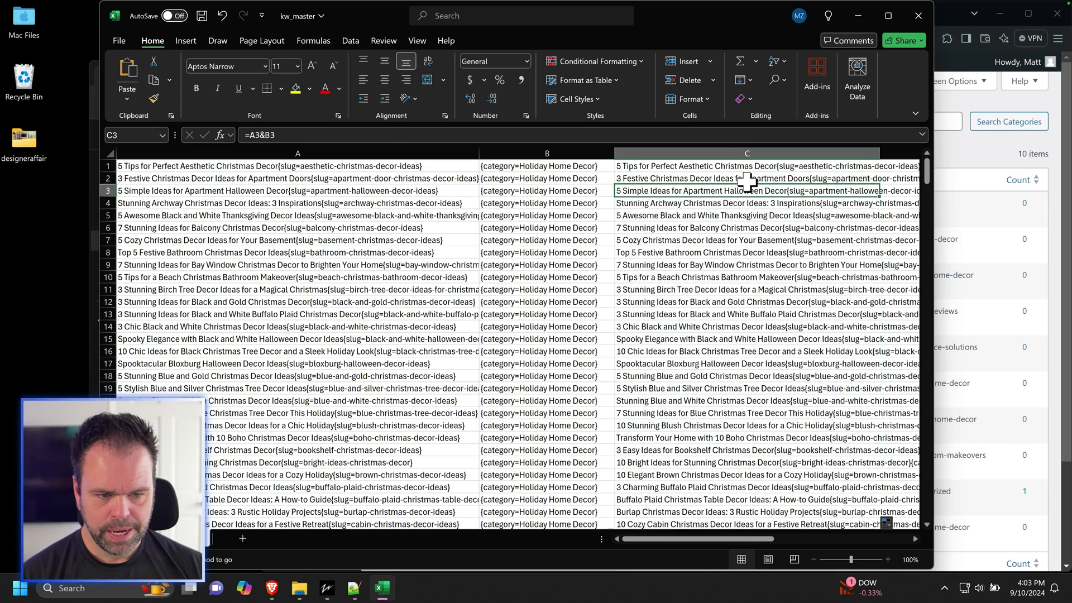
# Step: Copy the joined entries in column C to paste back over column A
pyautogui.click(749, 154)
pyautogui.hotkey('ctrl', 'c')
pyautogui.click(380, 154)
pyautogui.rightClick(355, 155)
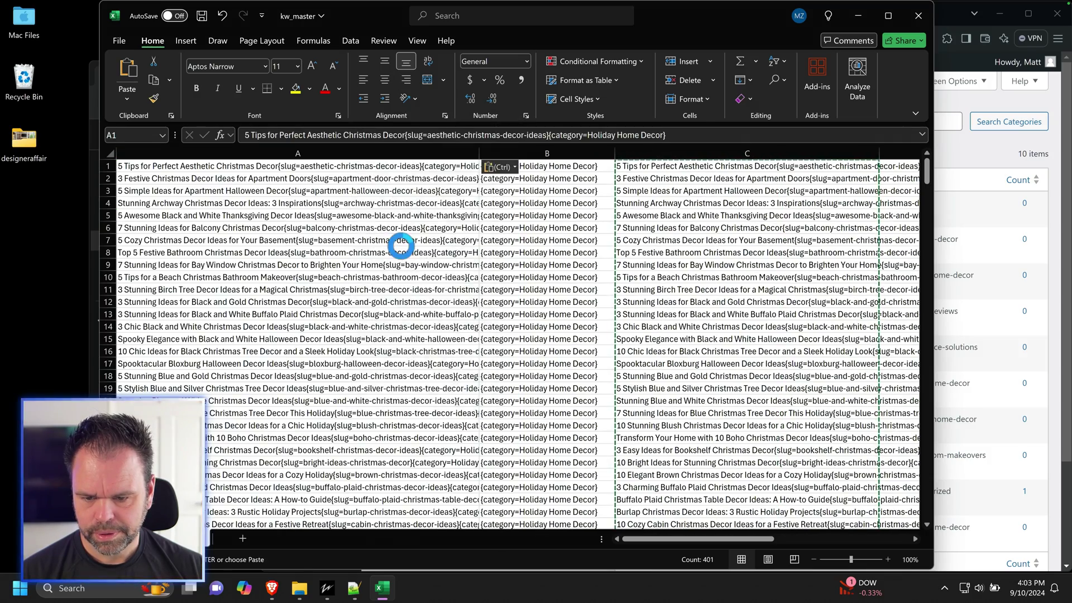
pyautogui.moveTo(547, 153); pyautogui.dragTo(763, 158)
pyautogui.press('Delete')
pyautogui.click(642, 208)
pyautogui.hotkey('ctrl', 'Home')
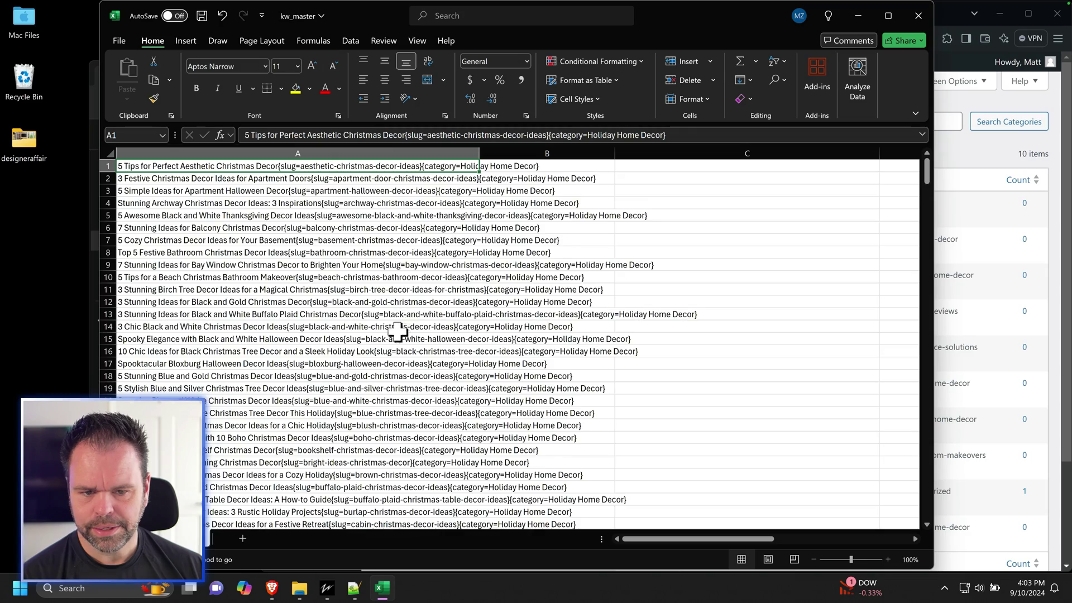
pyautogui.scroll(-11, 398, 333)
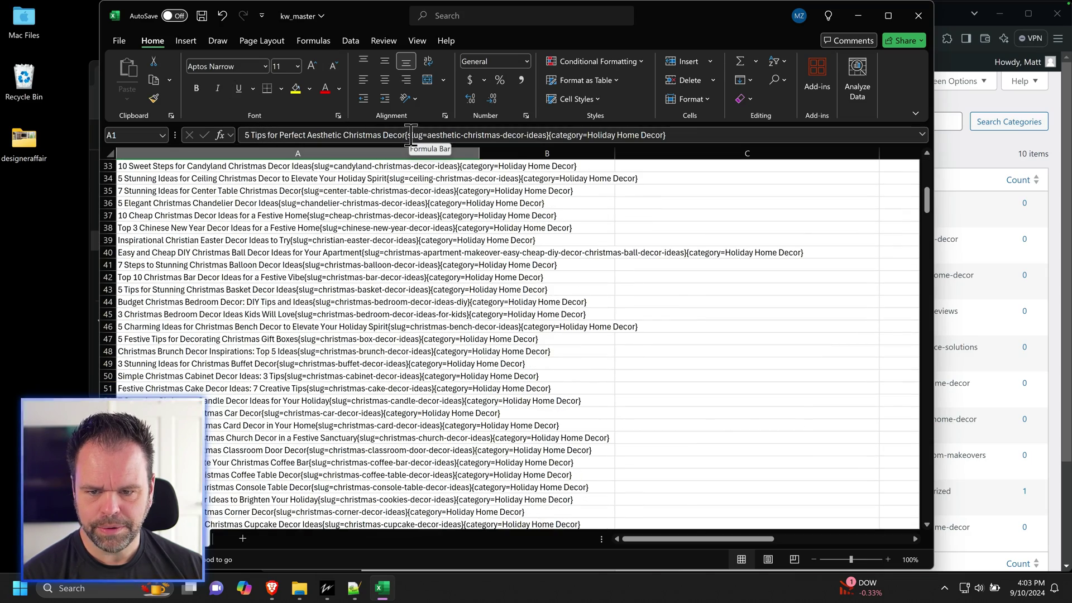
pyautogui.scroll(11, 456, 313)
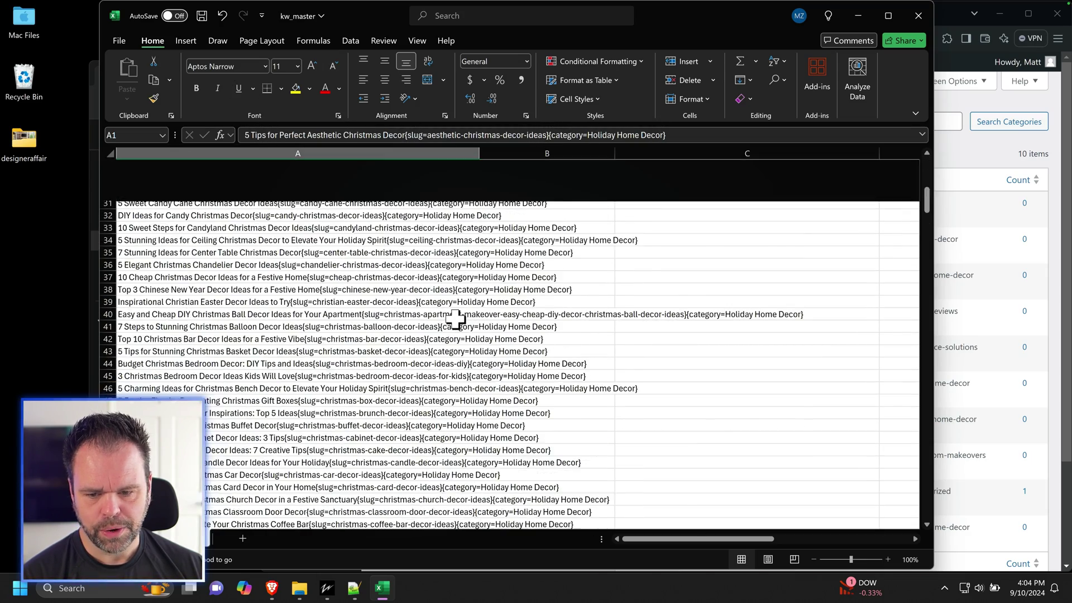
pyautogui.scroll(-20, 455, 326)
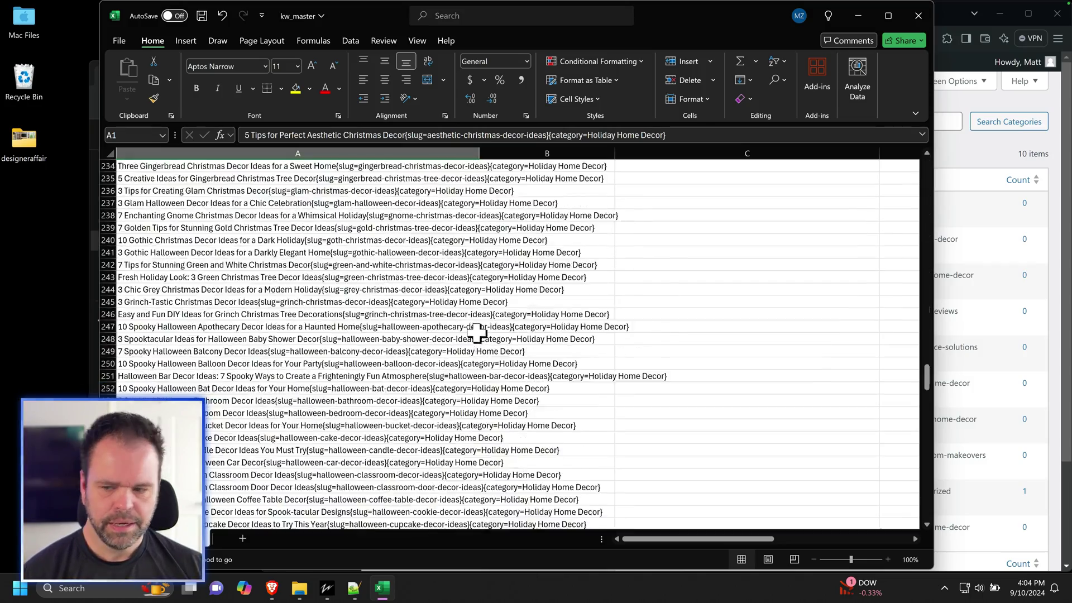
pyautogui.scroll(-15, 472, 335)
pyautogui.scroll(4, 473, 330)
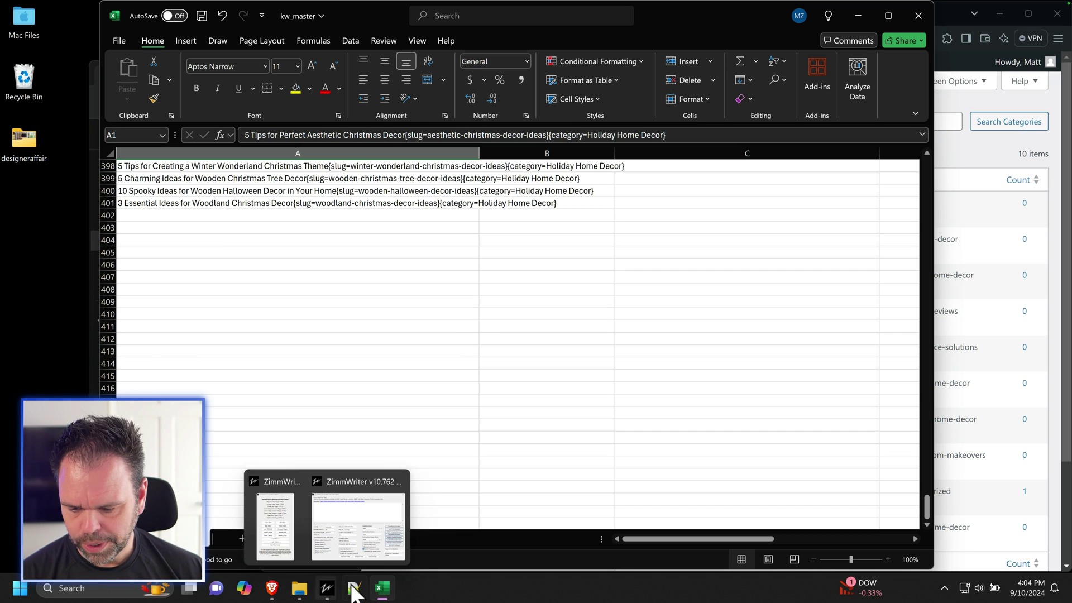
# Step: Open kw_seasons_done from the zimmwriter output folder
pyautogui.click(300, 589)
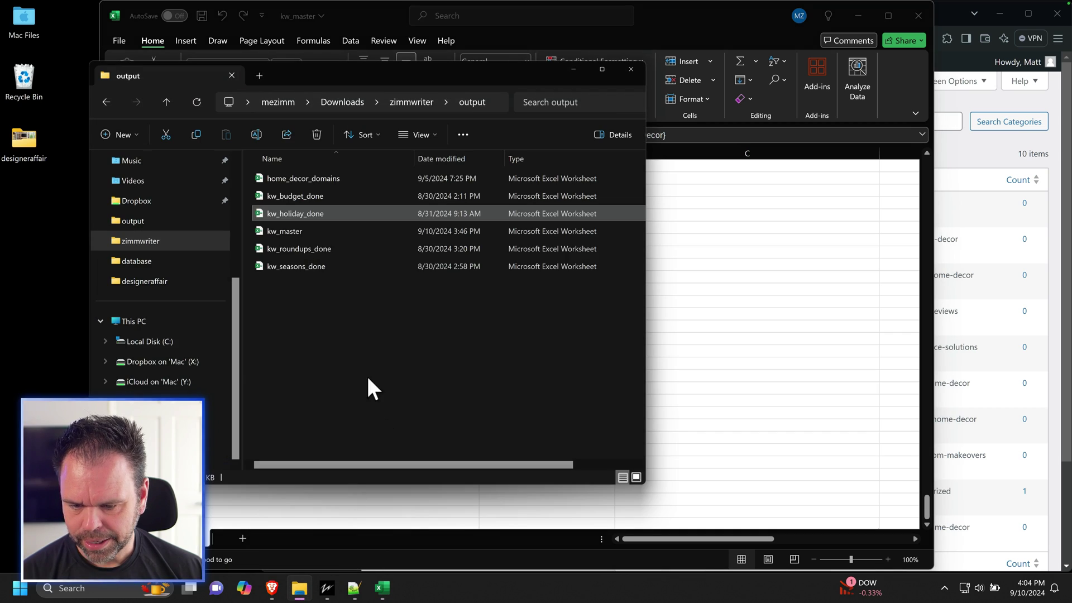
pyautogui.click(298, 249)
pyautogui.doubleClick(298, 250)
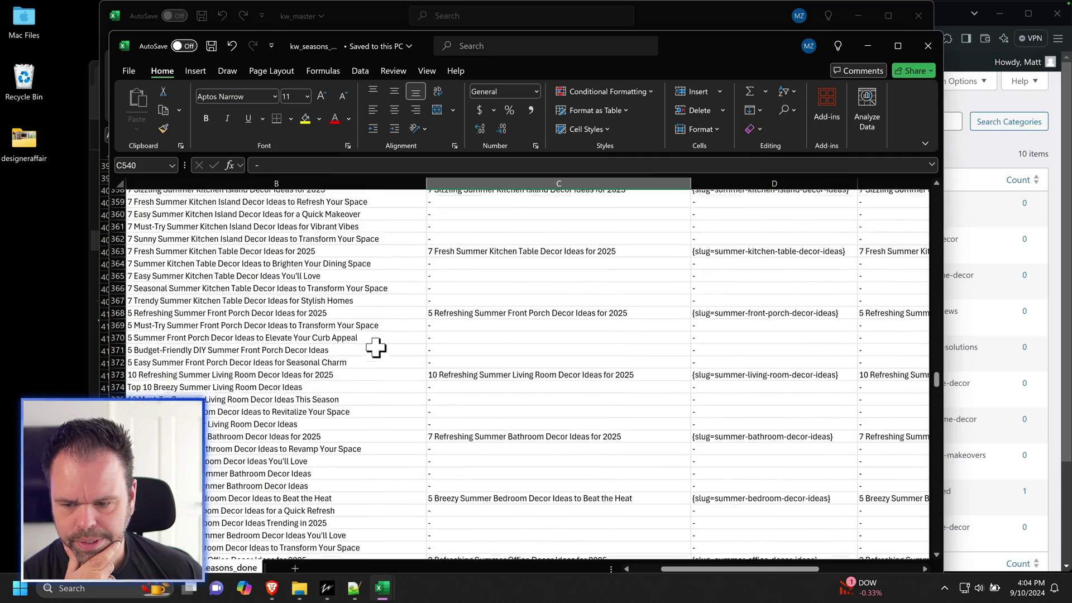
# Step: Scroll through the fall, summer and winter decor titles and select the Merged column E
pyautogui.scroll(20, 375, 347)
pyautogui.moveTo(392, 331); pyautogui.dragTo(12, 282)
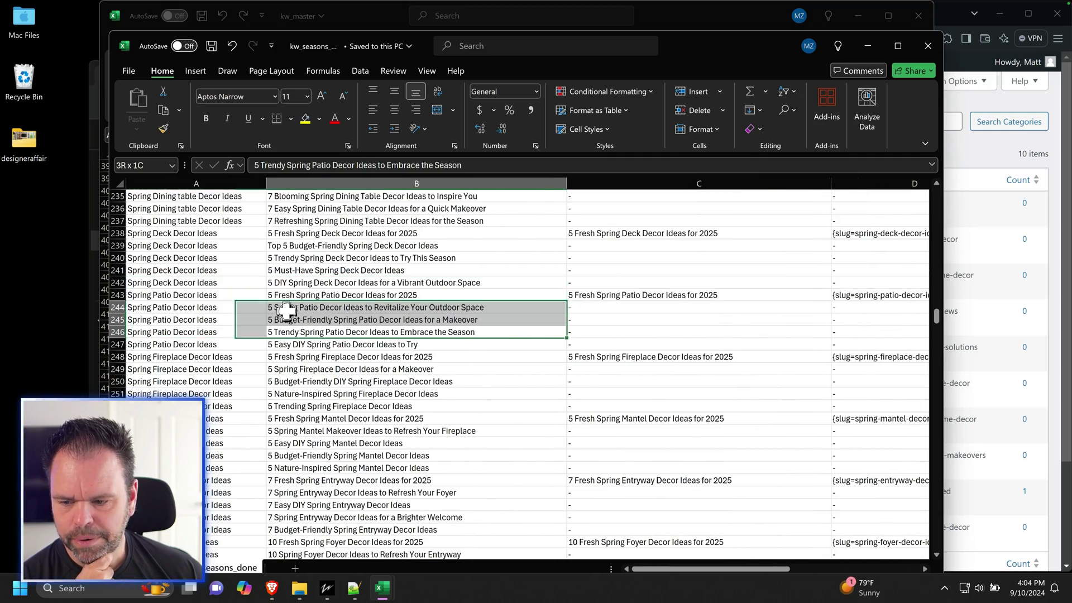
pyautogui.scroll(20, 275, 335)
pyautogui.moveTo(235, 221); pyautogui.dragTo(246, 417)
pyautogui.scroll(-20, 246, 417)
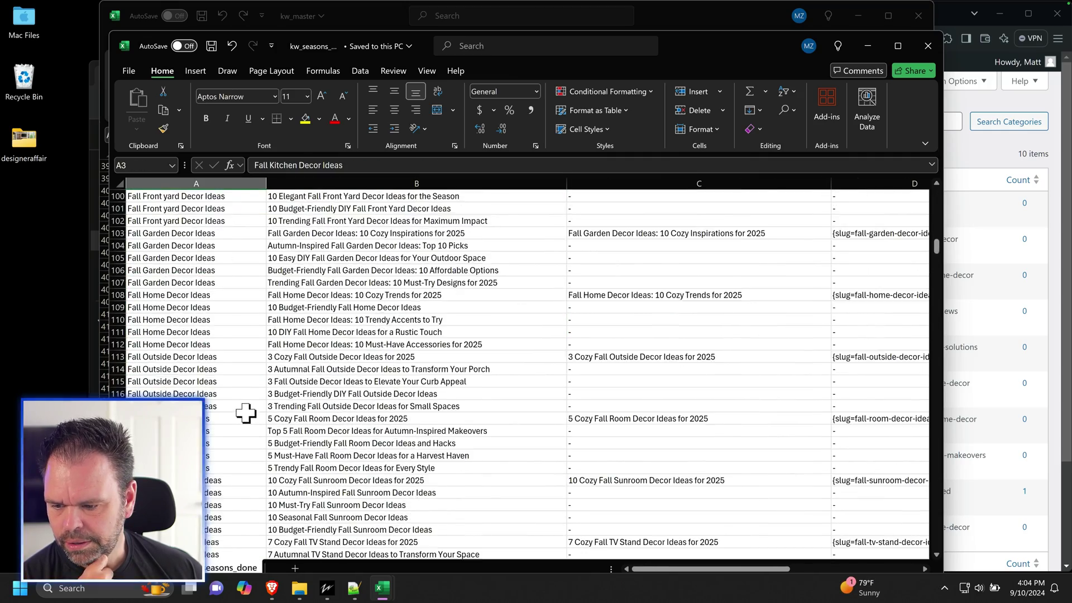
pyautogui.scroll(-20, 246, 414)
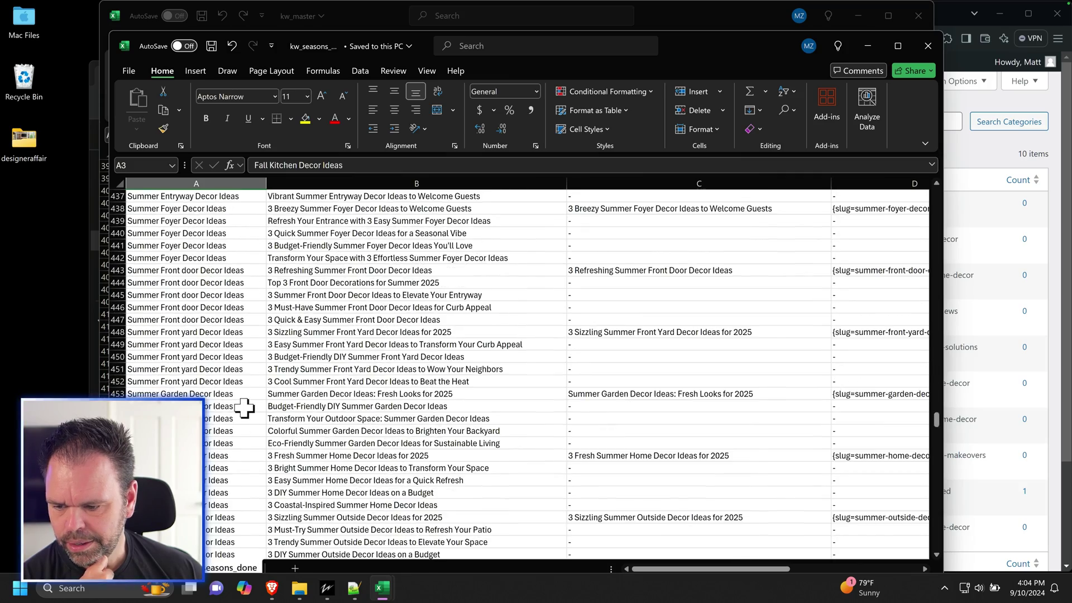
pyautogui.scroll(-20, 244, 408)
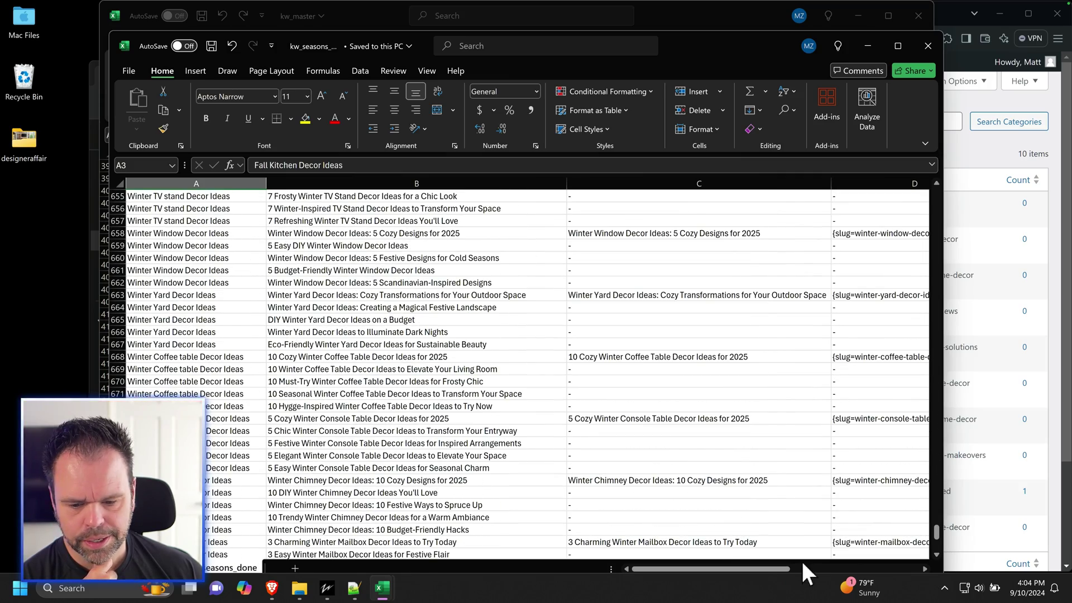
pyautogui.moveTo(769, 568)
pyautogui.mouseDown()
pyautogui.moveTo(872, 569)
pyautogui.moveTo(754, 570)
pyautogui.mouseUp()
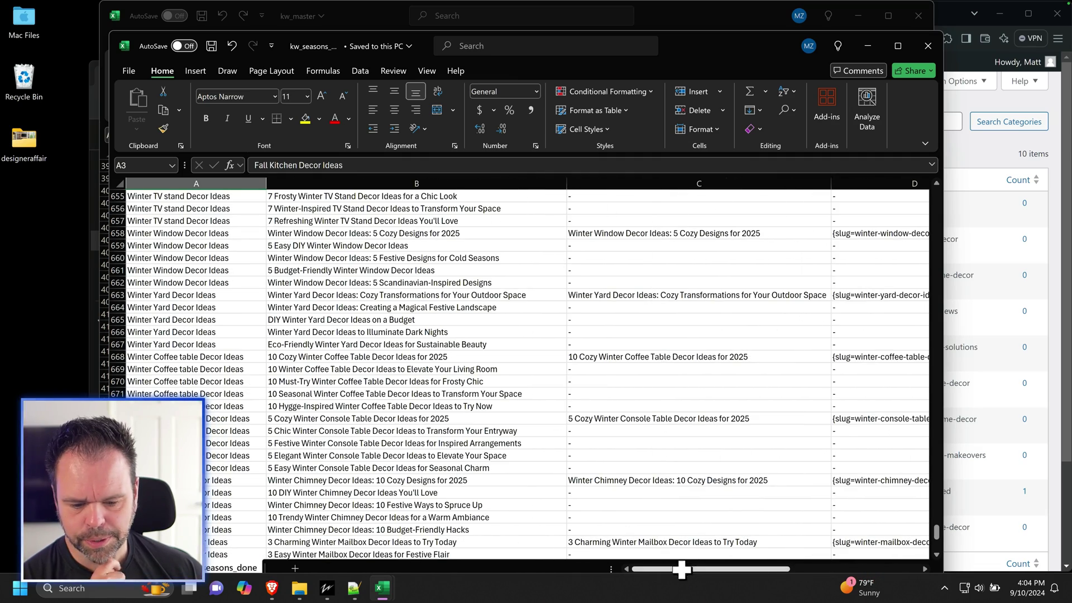
pyautogui.moveTo(684, 571); pyautogui.dragTo(799, 571)
pyautogui.scroll(20, 300, 389)
pyautogui.click(630, 184)
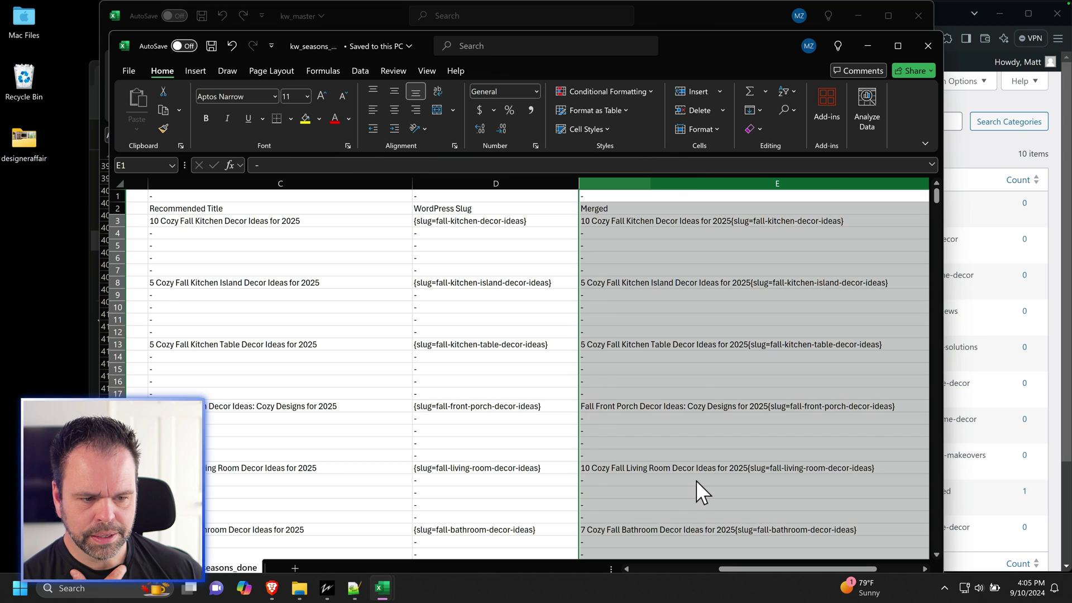
# Step: Clear the Five Titles and Recommended Title columns and delete the empty column C
pyautogui.hotkey('ctrl', 'z')
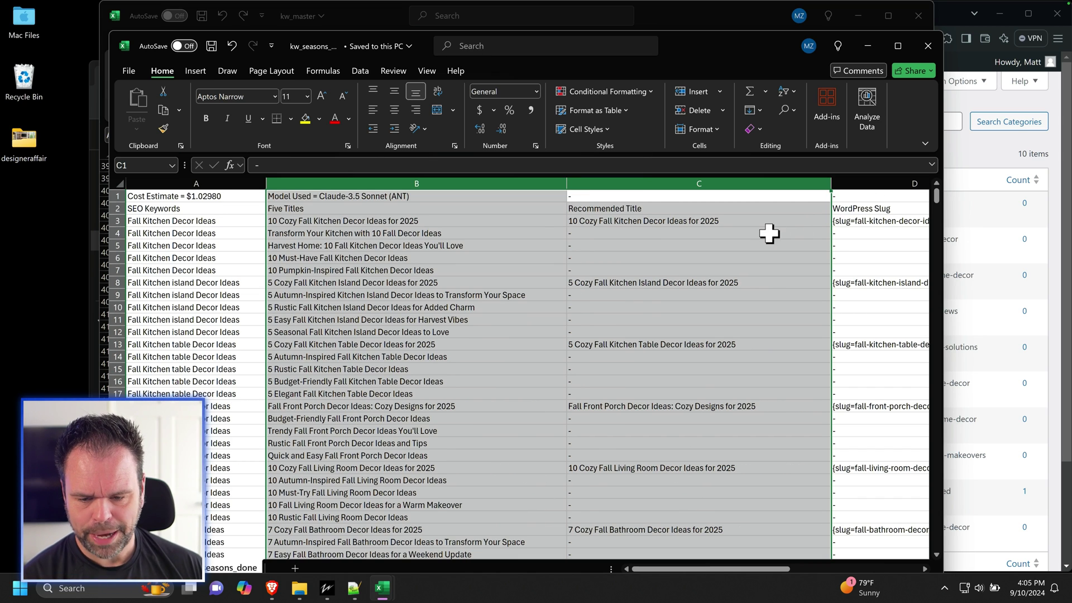
pyautogui.press('Delete')
pyautogui.click(764, 187)
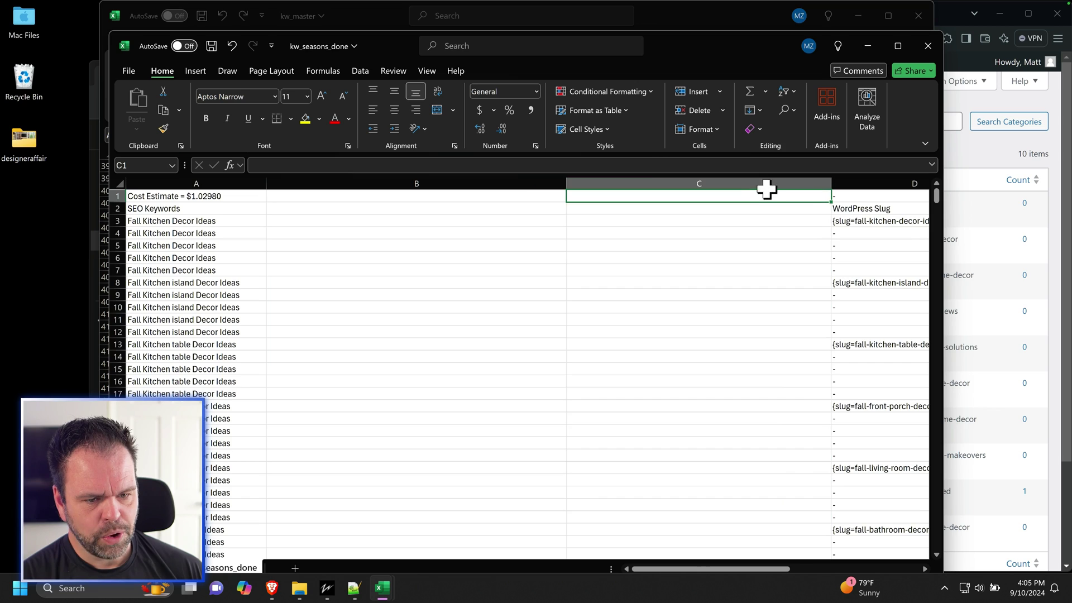
pyautogui.rightClick(764, 179)
pyautogui.click(801, 329)
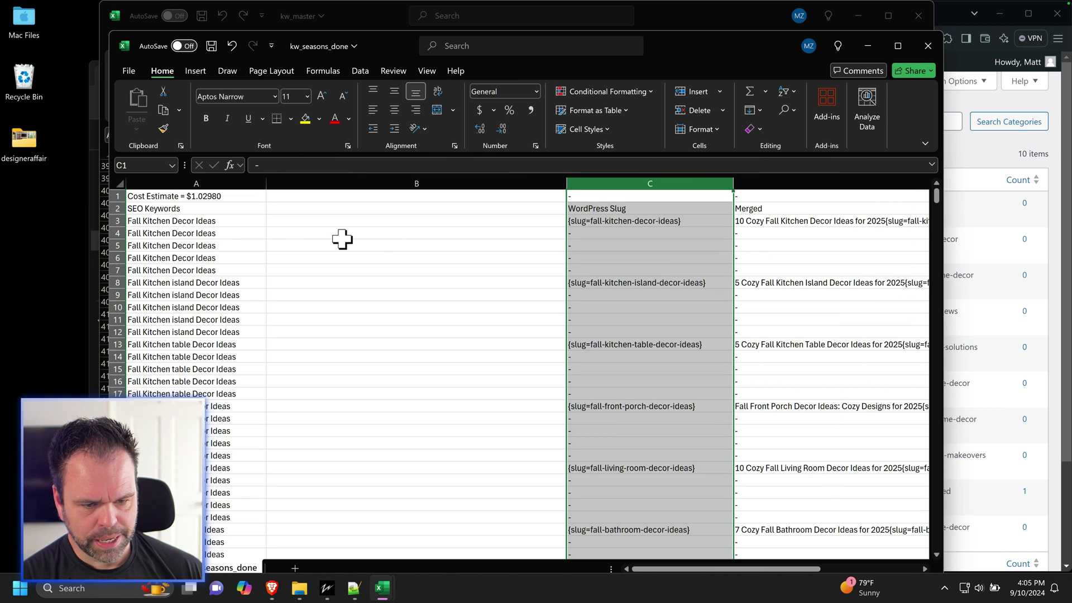
# Step: Enter {category=Fall Home Decor} in B3, using the category name copied from WordPress
pyautogui.click(332, 220)
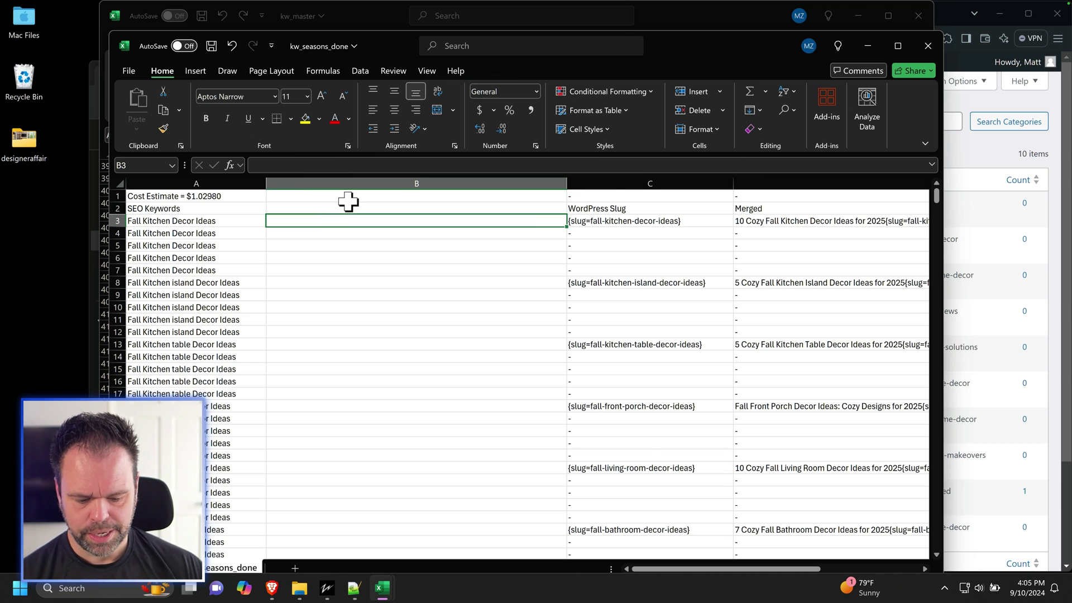
pyautogui.click(950, 210)
pyautogui.moveTo(710, 239); pyautogui.dragTo(643, 246)
pyautogui.hotkey('ctrl', 'c')
pyautogui.click(110, 225)
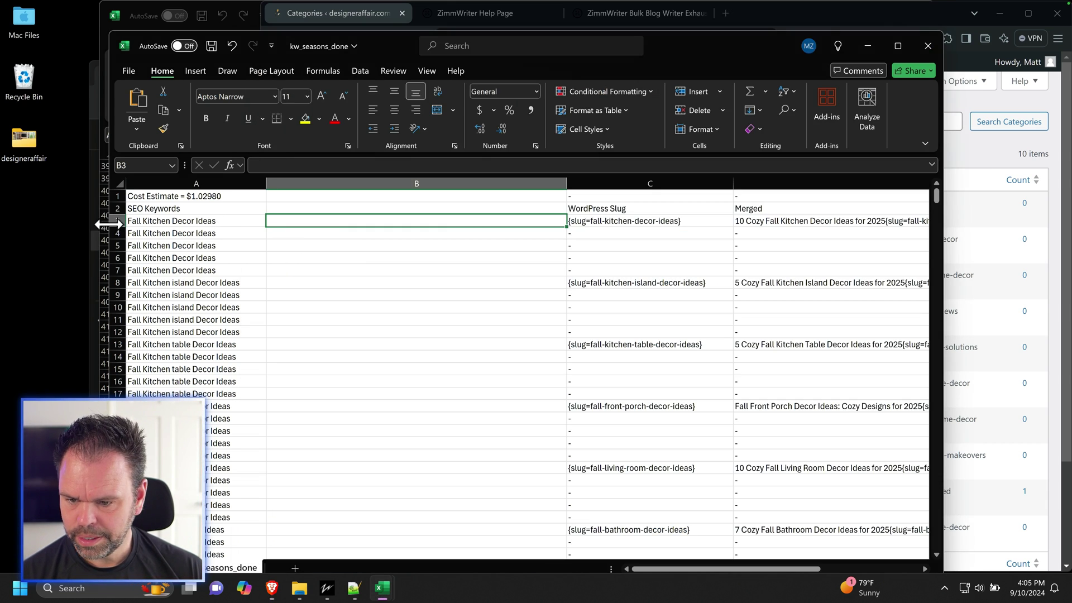
pyautogui.press('F2')
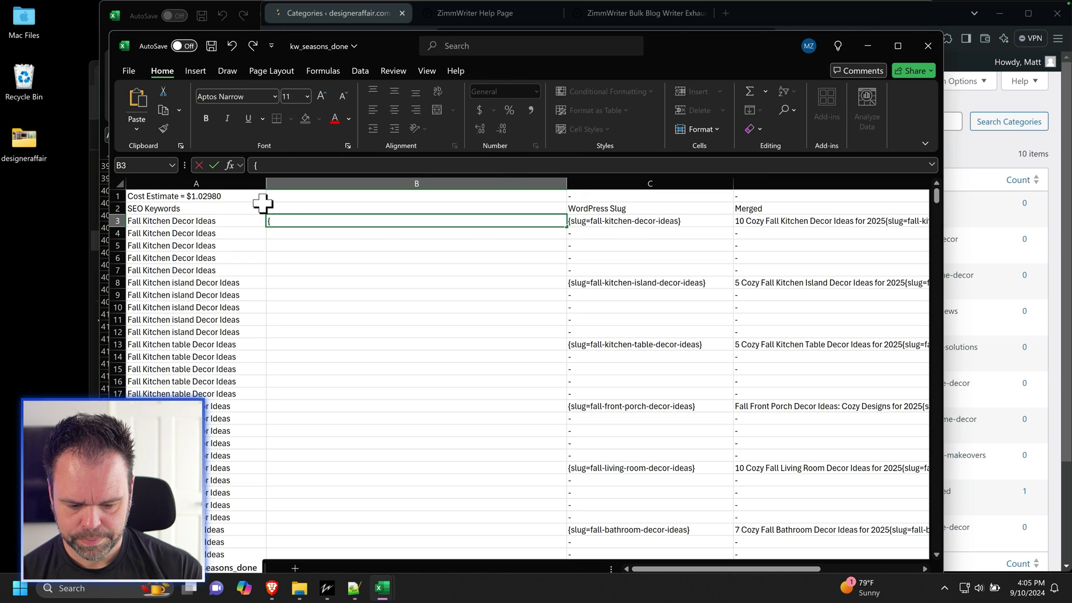
pyautogui.hotkey('ctrl', 'v')
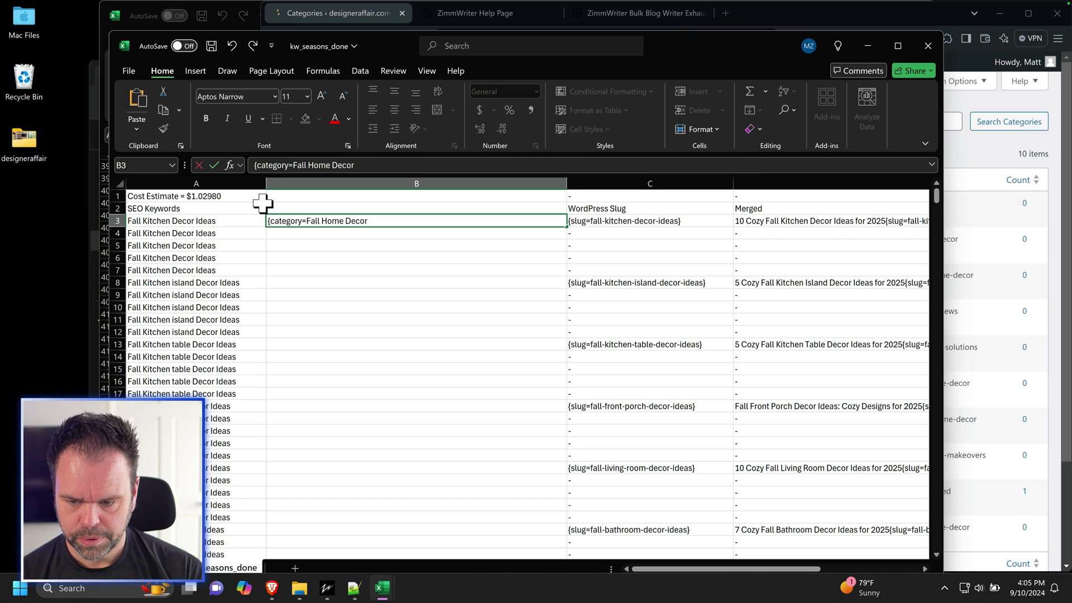
pyautogui.write('}')
pyautogui.press('Return')
pyautogui.press('Return')
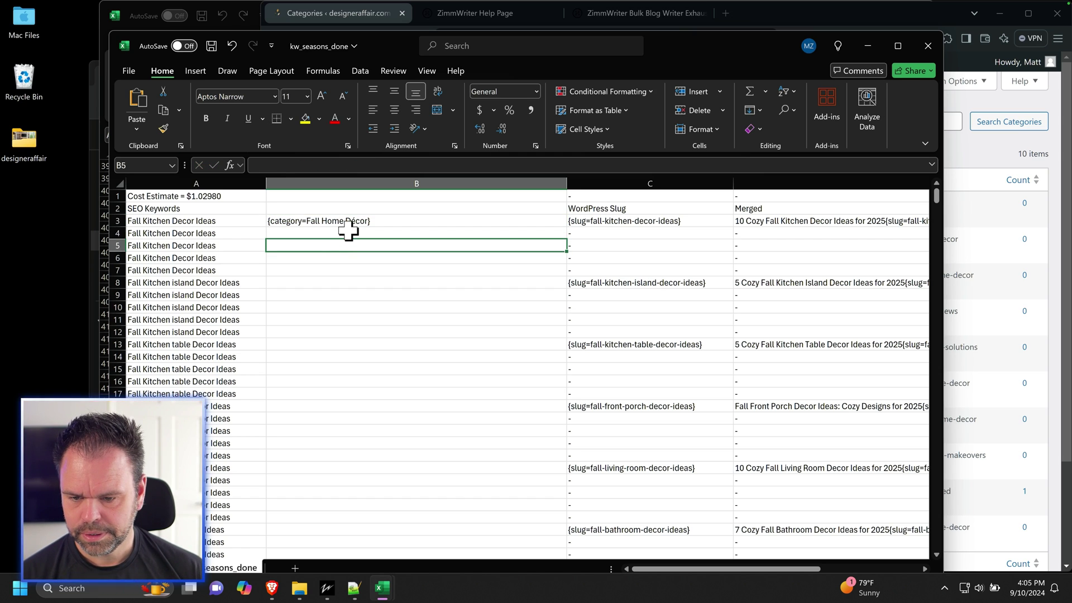
# Step: Fill the fall category tag down column B through row 177
pyautogui.click(354, 221)
pyautogui.press('F2')
pyautogui.click(356, 232)
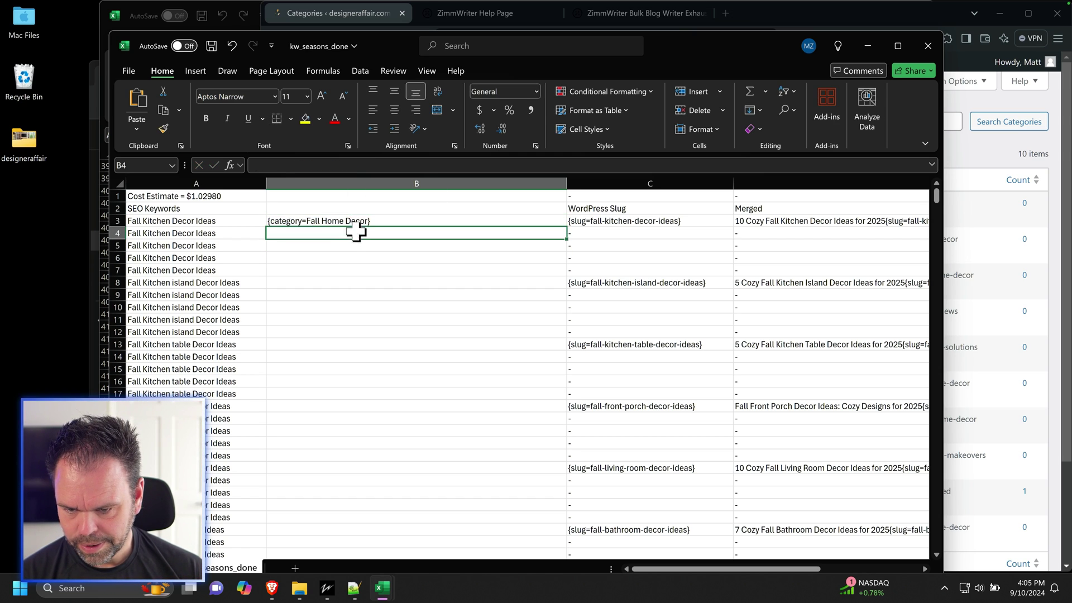
pyautogui.click(357, 222)
pyautogui.moveTo(567, 227); pyautogui.dragTo(530, 299)
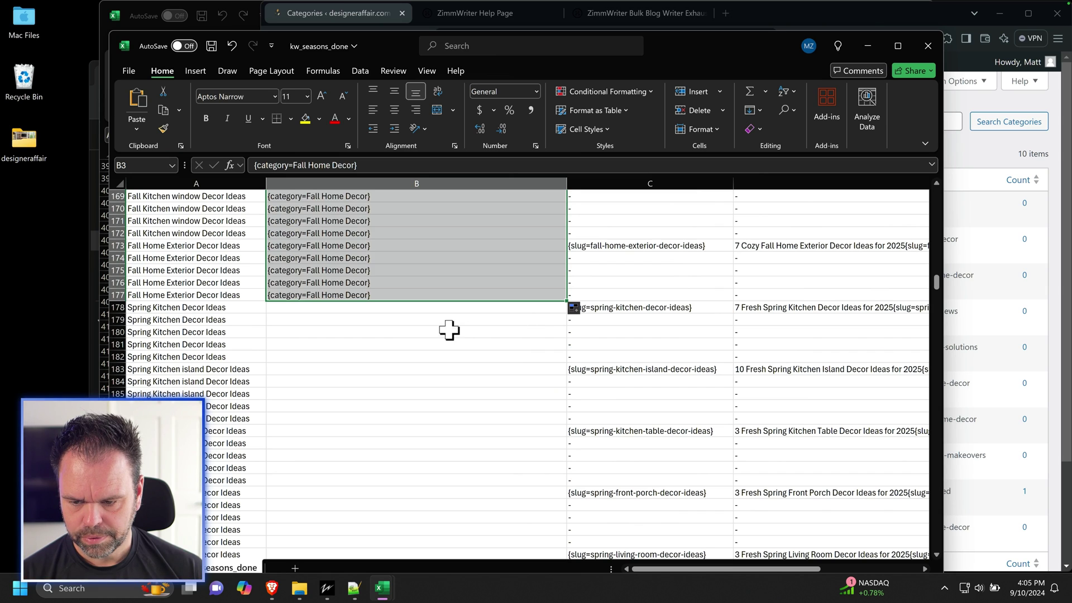
# Step: Paste the summer category tag into column B below the fall rows
pyautogui.click(402, 307)
pyautogui.click(948, 184)
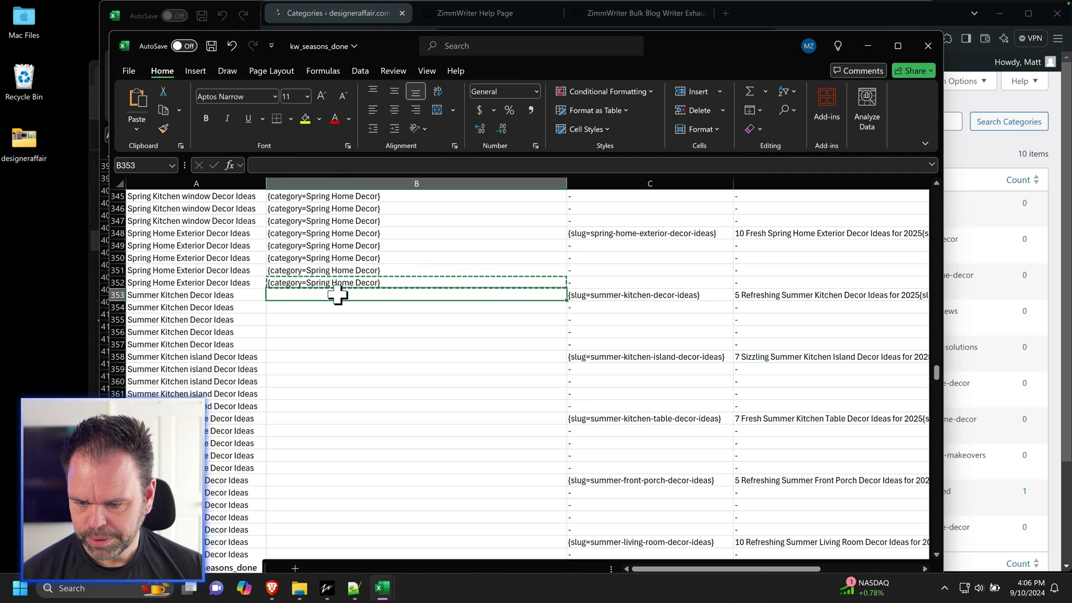
pyautogui.hotkey('ctrl', 'v')
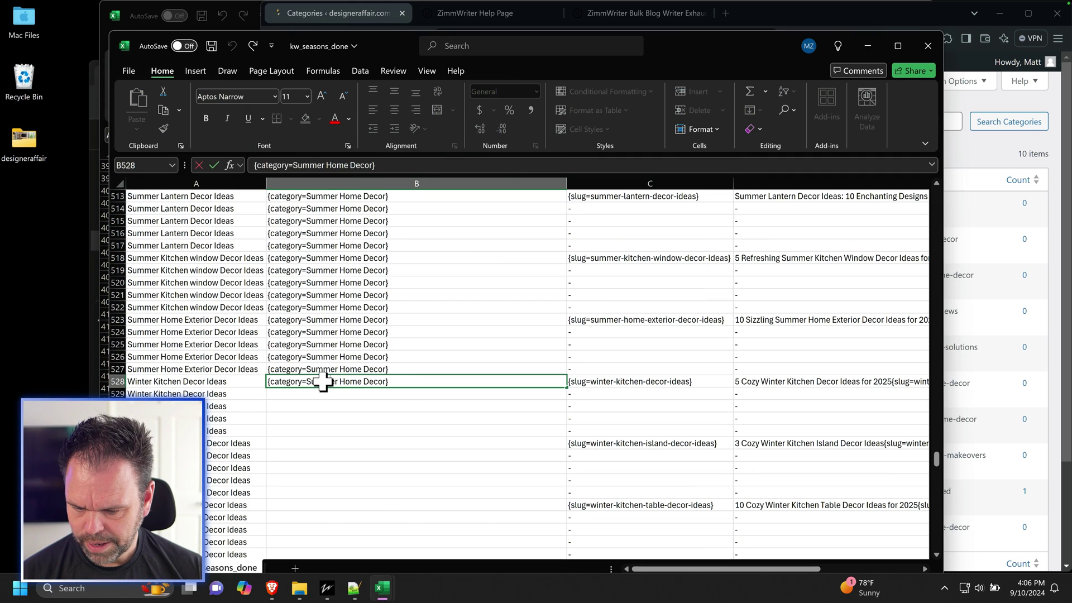
# Step: Change B528 to {category=Winter Home Decor} and paste it down all winter rows
pyautogui.doubleClick(321, 382)
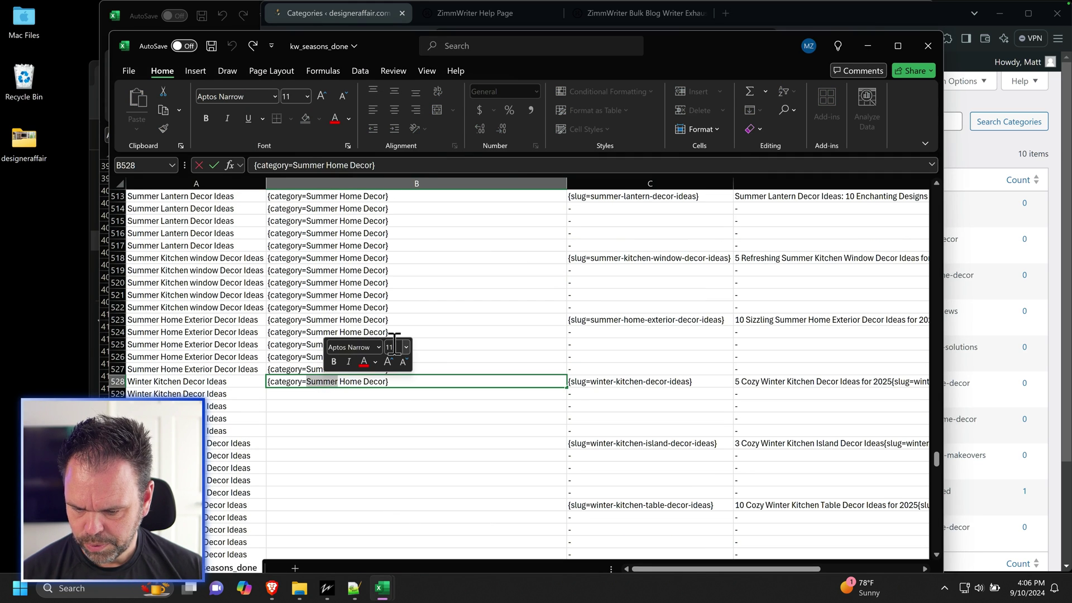
pyautogui.write('Winter')
pyautogui.press('Return')
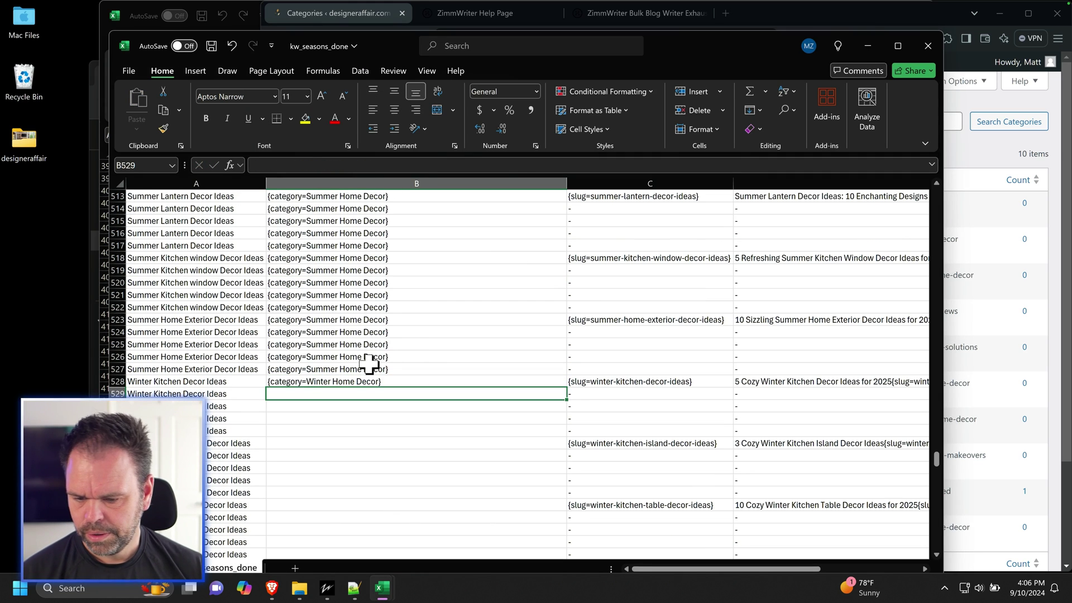
pyautogui.press('Up')
pyautogui.hotkey('ctrl', 'c')
pyautogui.hotkey('ctrl', 'shift', 'Down')
pyautogui.hotkey('ctrl', 'v')
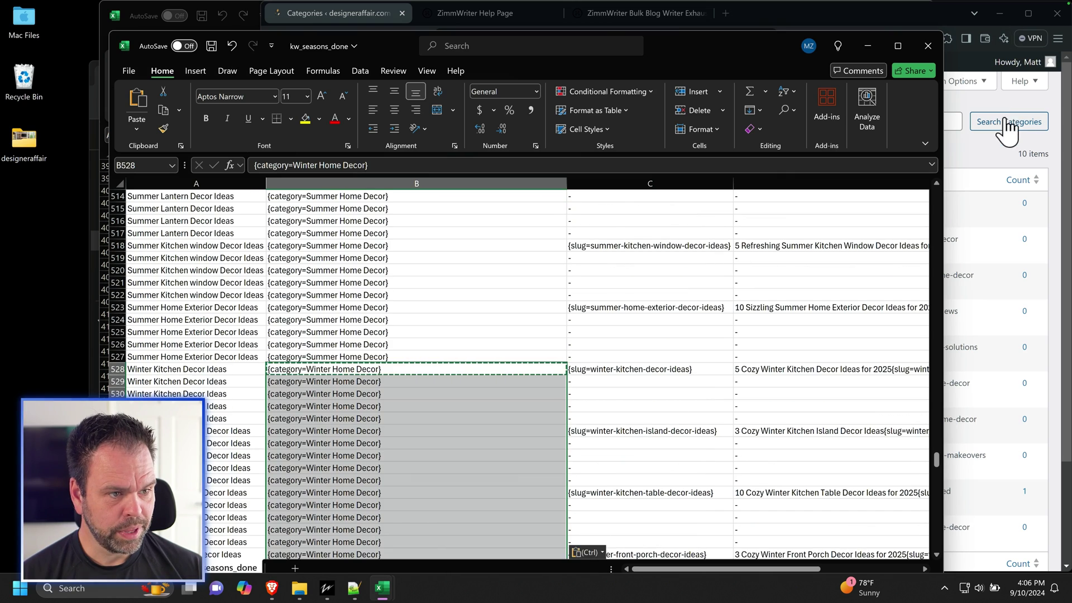
# Step: Check category names on the WordPress page, then review the tagged rows in the sheet
pyautogui.click(1010, 122)
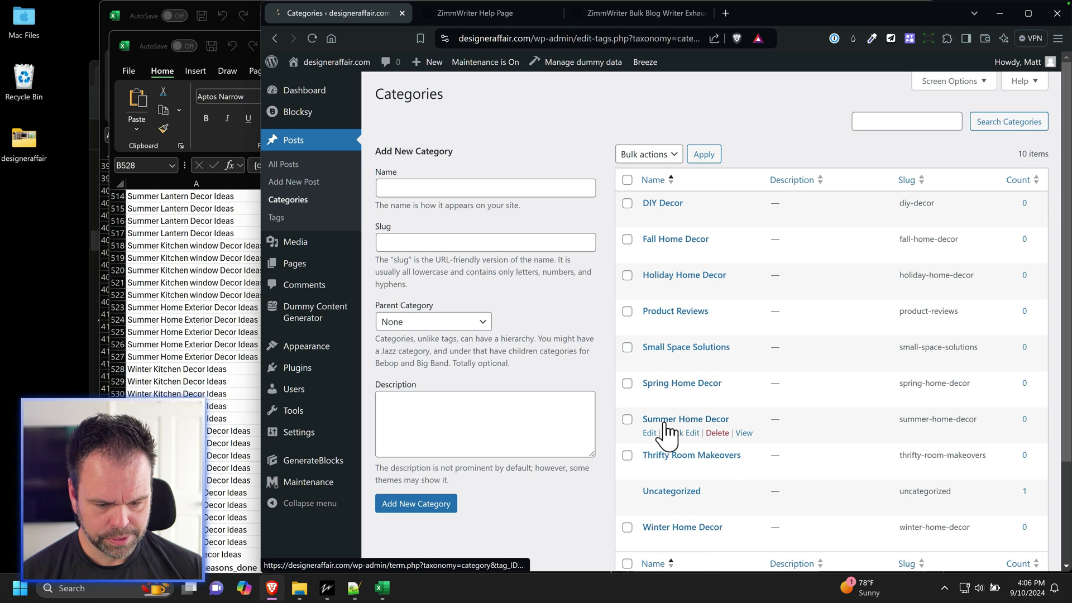
pyautogui.hotkey('alt', 'Tab')
pyautogui.scroll(-15, 441, 427)
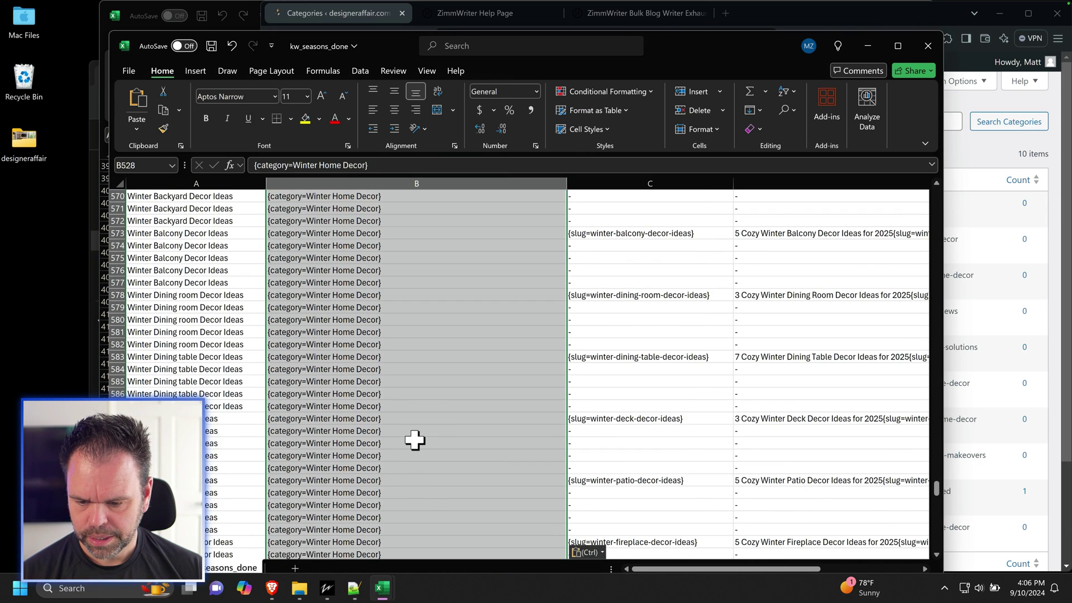
pyautogui.scroll(-7, 424, 439)
pyautogui.moveTo(663, 569); pyautogui.dragTo(781, 569)
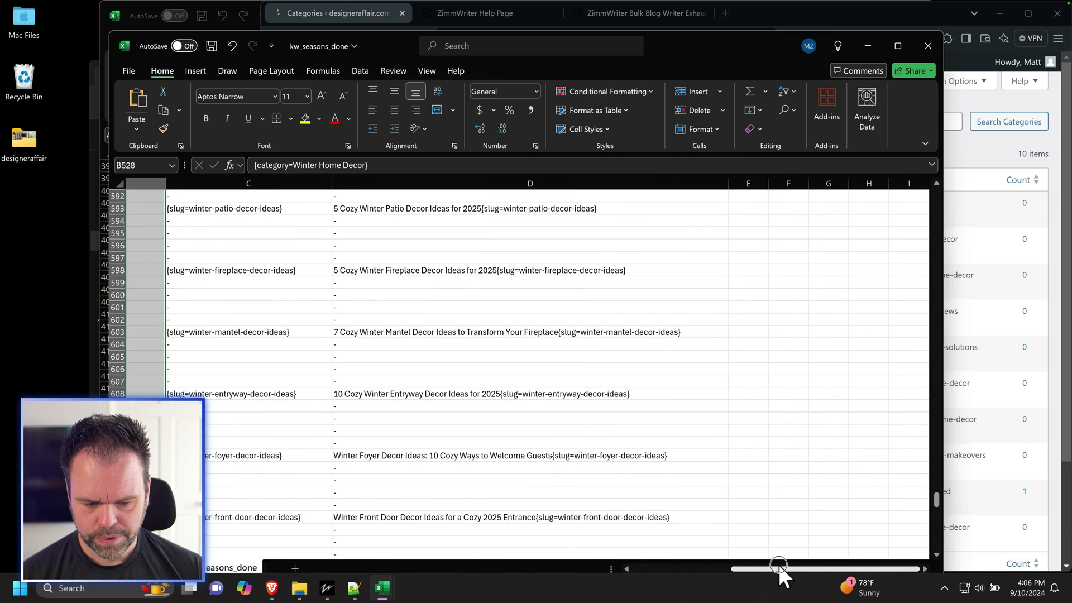
pyautogui.scroll(20, 831, 457)
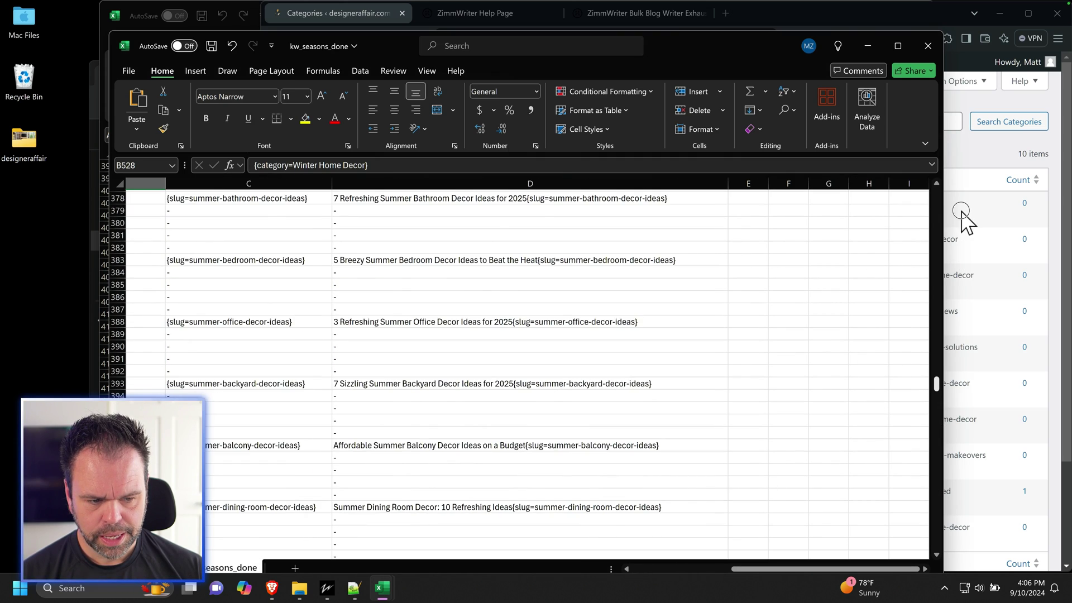
pyautogui.scroll(20, 953, 186)
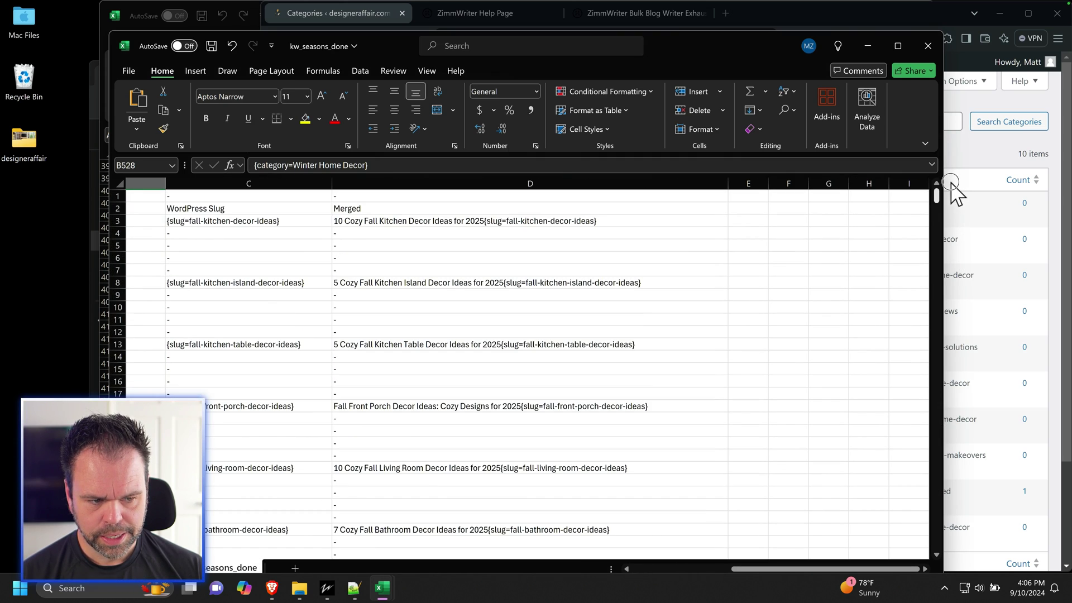
# Step: Enter =D3&B3 in E3 and fill it down column E
pyautogui.click(743, 222)
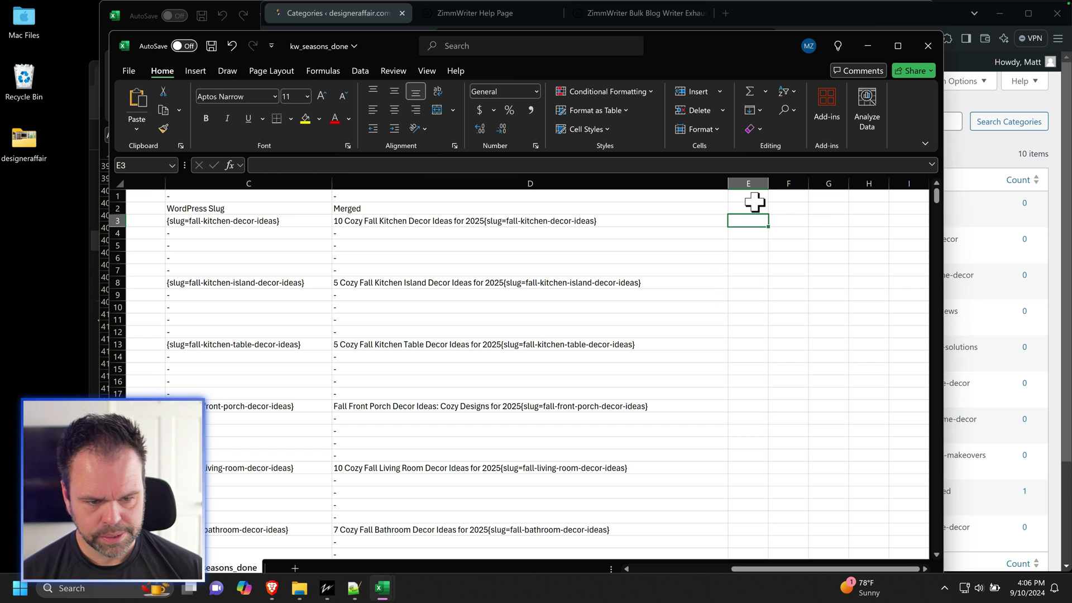
pyautogui.write('=')
pyautogui.click(536, 221)
pyautogui.write('&')
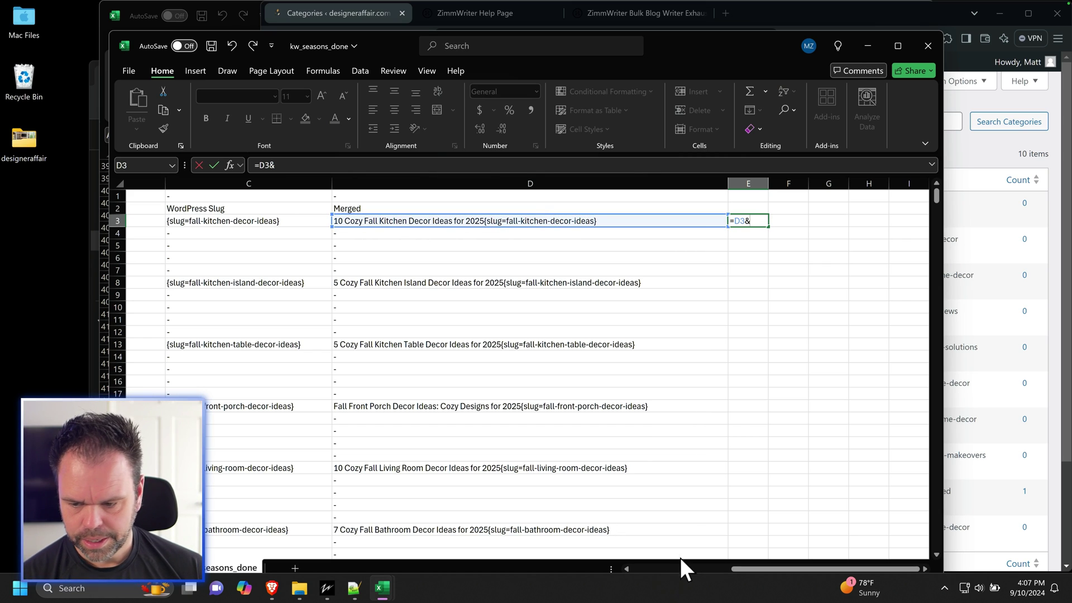
pyautogui.moveTo(735, 567); pyautogui.dragTo(648, 561)
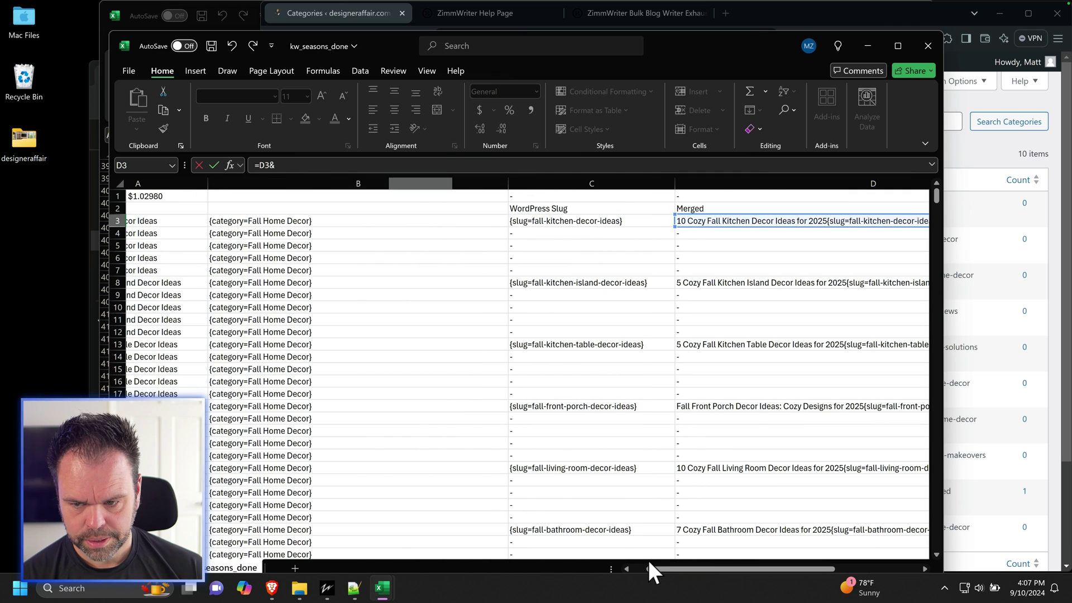
pyautogui.click(324, 221)
pyautogui.press('Return')
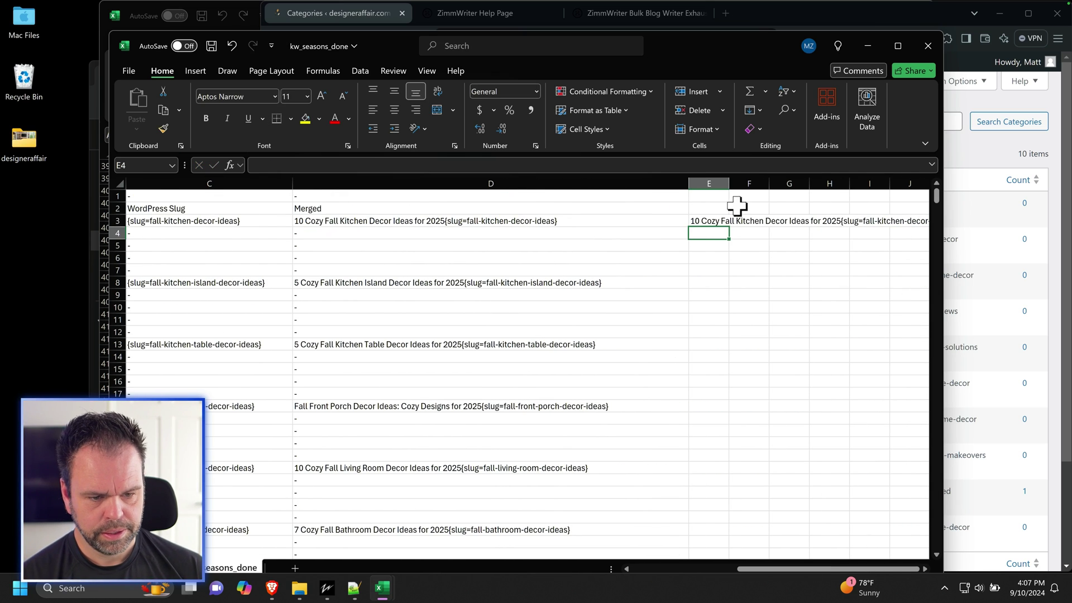
pyautogui.click(724, 220)
pyautogui.doubleClick(729, 227)
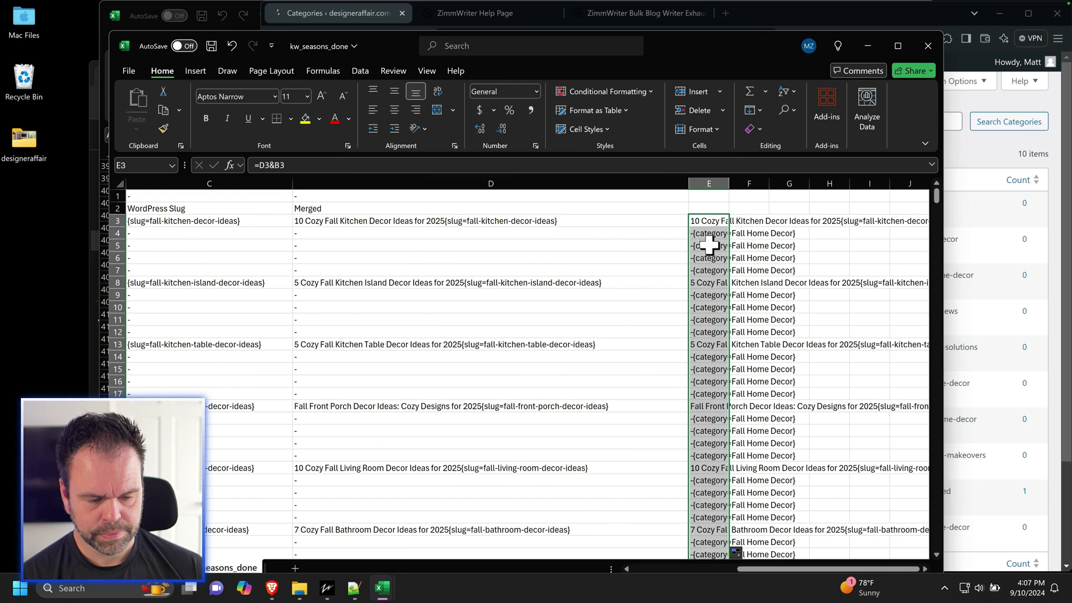
# Step: Filter column E to exclude the category-only dash rows
pyautogui.click(700, 183)
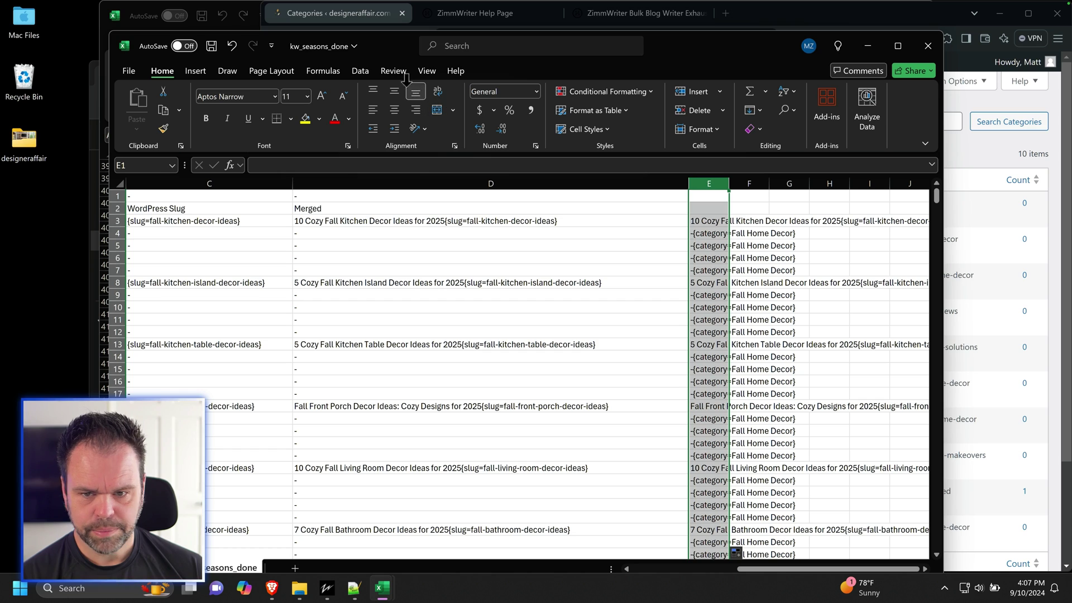
pyautogui.click(363, 70)
pyautogui.click(549, 112)
pyautogui.click(712, 196)
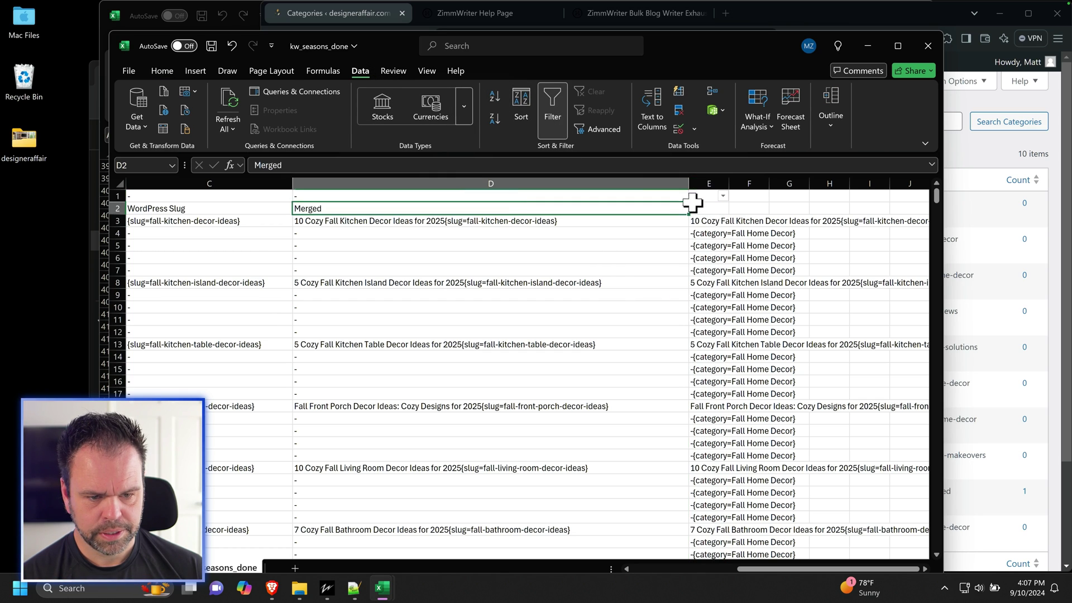
pyautogui.click(724, 195)
pyautogui.click(589, 372)
pyautogui.click(589, 383)
pyautogui.click(589, 393)
pyautogui.click(589, 403)
pyautogui.click(675, 539)
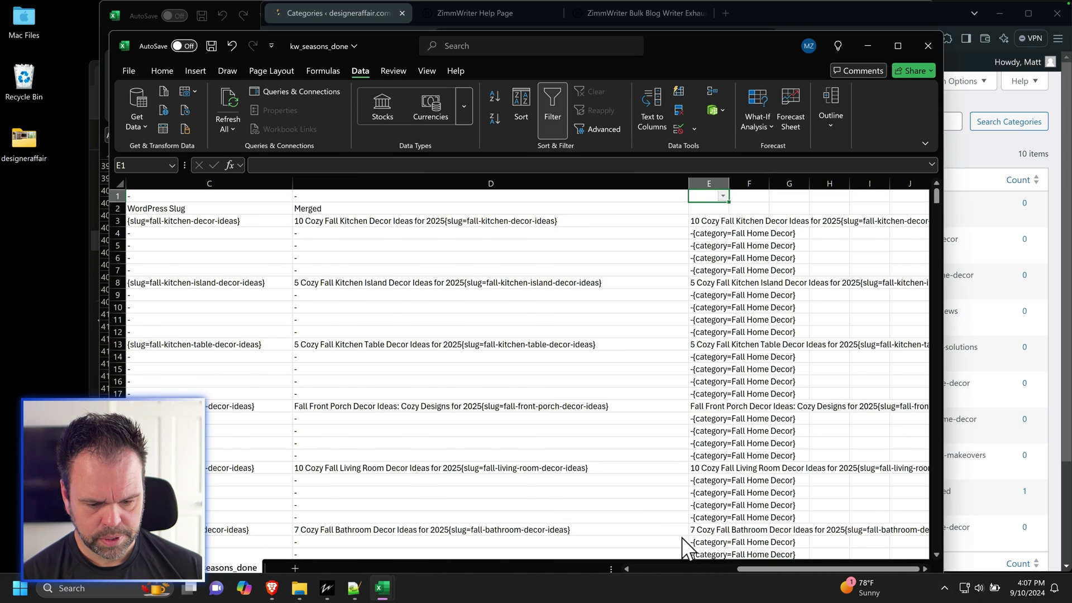
pyautogui.click(732, 221)
# Step: Copy the visible merged entries in column E
pyautogui.scroll(-20, 726, 447)
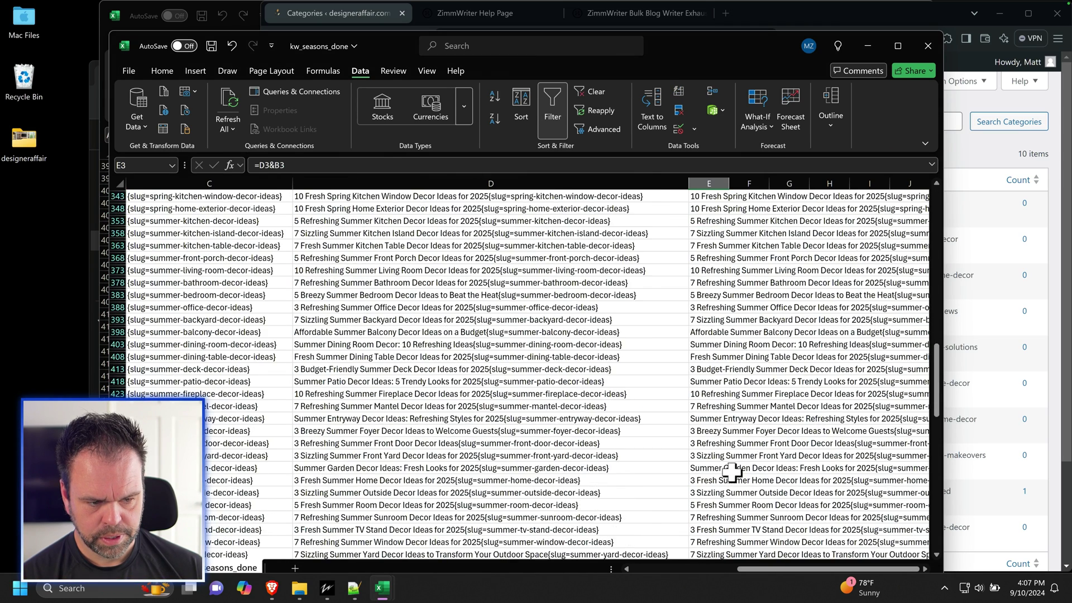
pyautogui.keyDown('shift'); pyautogui.click(710, 491); pyautogui.keyUp('shift')
pyautogui.hotkey('ctrl', 'c')
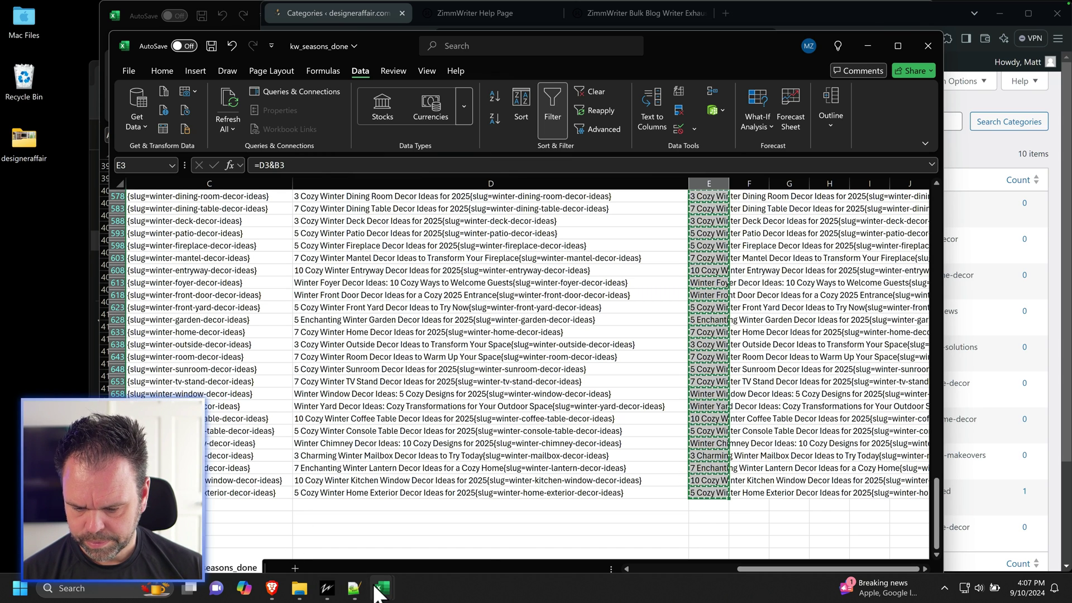
# Step: Paste the 140 merged seasonal entries into kw_master starting at cell A402
pyautogui.moveTo(382, 587)
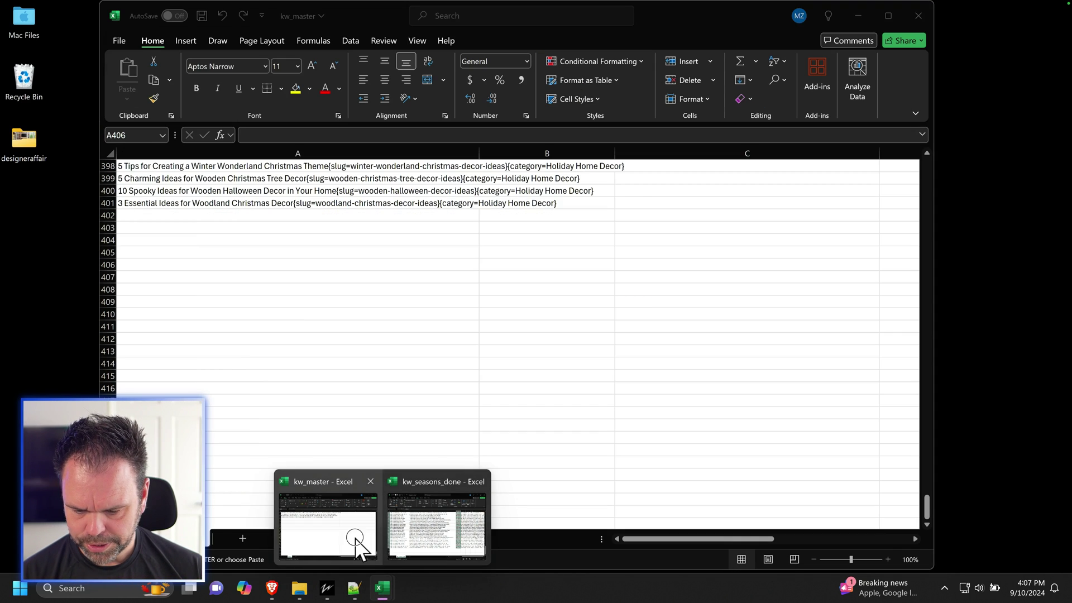
pyautogui.click(355, 539)
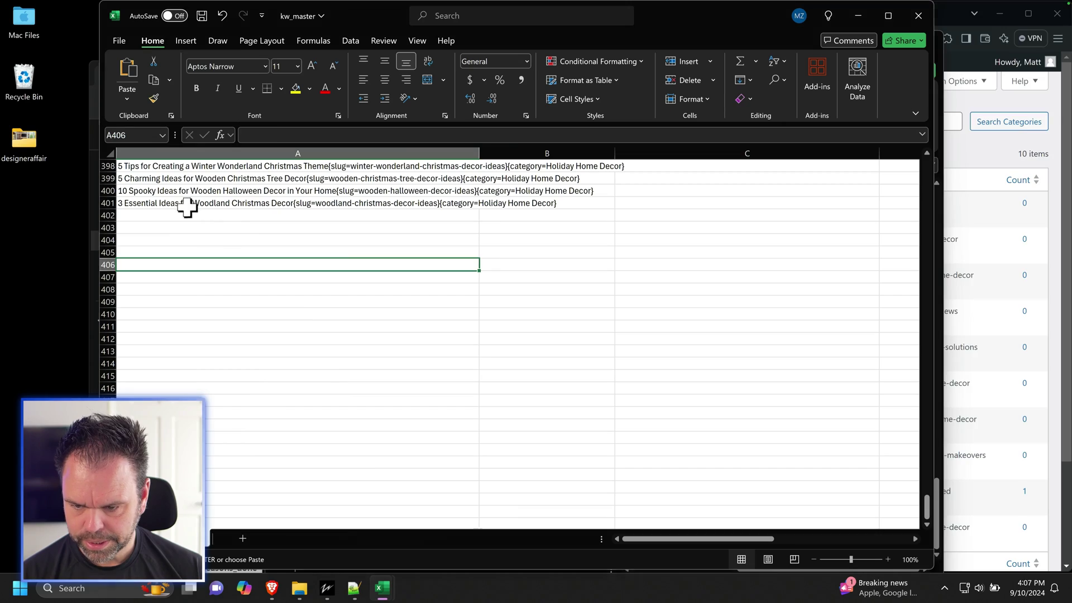
pyautogui.click(179, 207)
pyautogui.click(188, 215)
pyautogui.hotkey('ctrl', 'v')
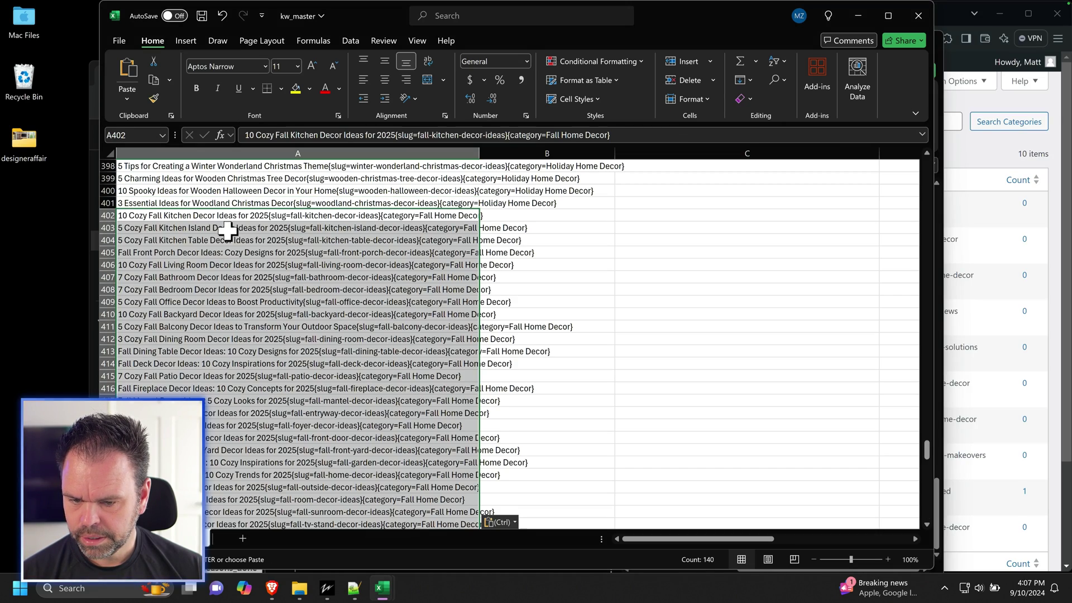
# Step: Widen column A to fit the pasted entries and check a fall entry
pyautogui.scroll(-7, 349, 366)
pyautogui.scroll(-20, 348, 366)
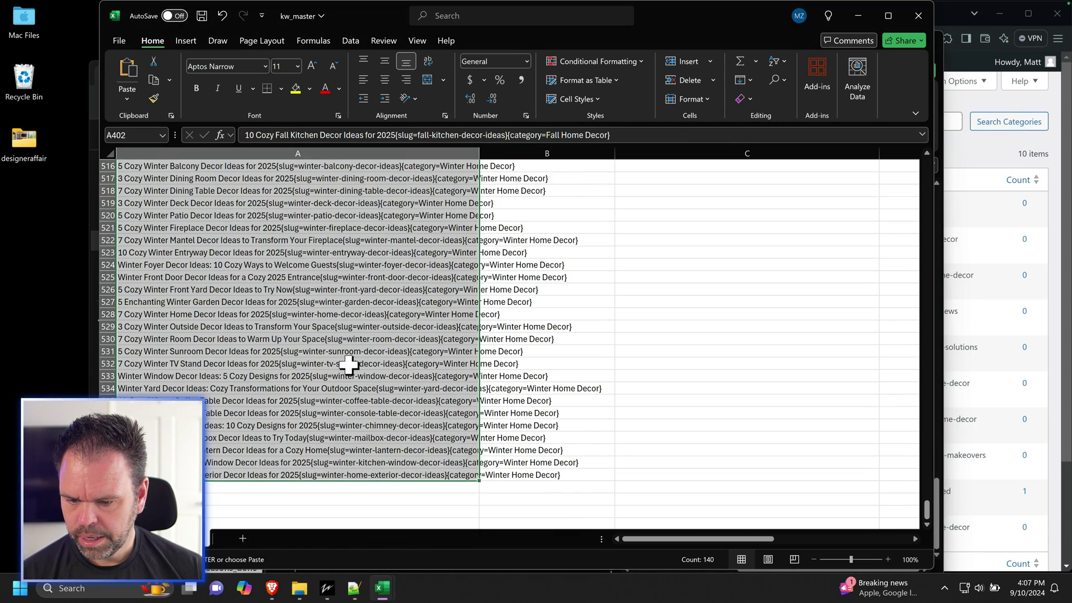
pyautogui.scroll(20, 346, 364)
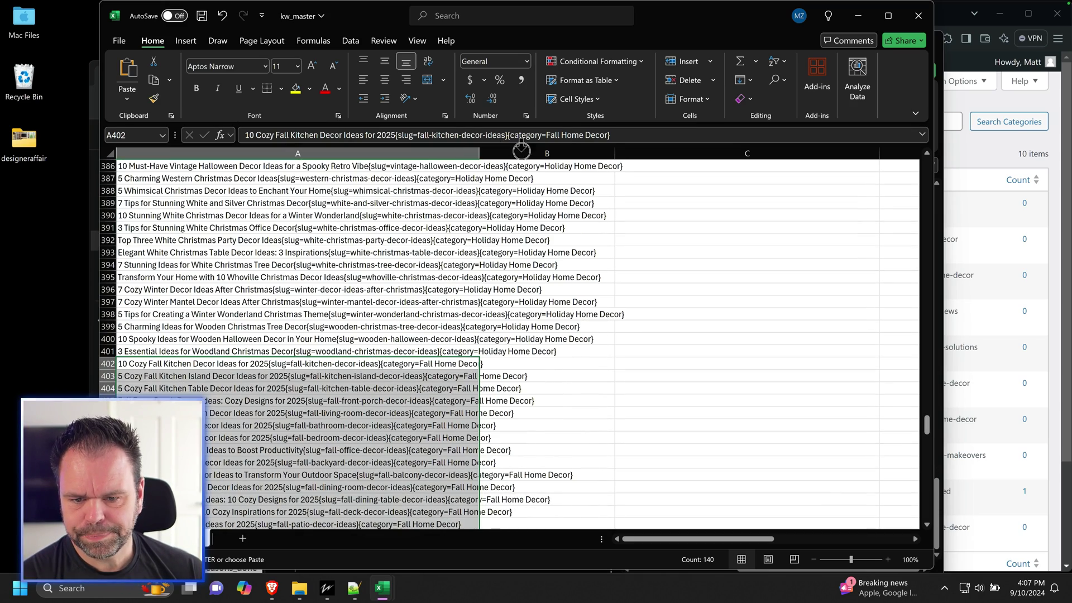
pyautogui.moveTo(479, 154); pyautogui.dragTo(640, 158)
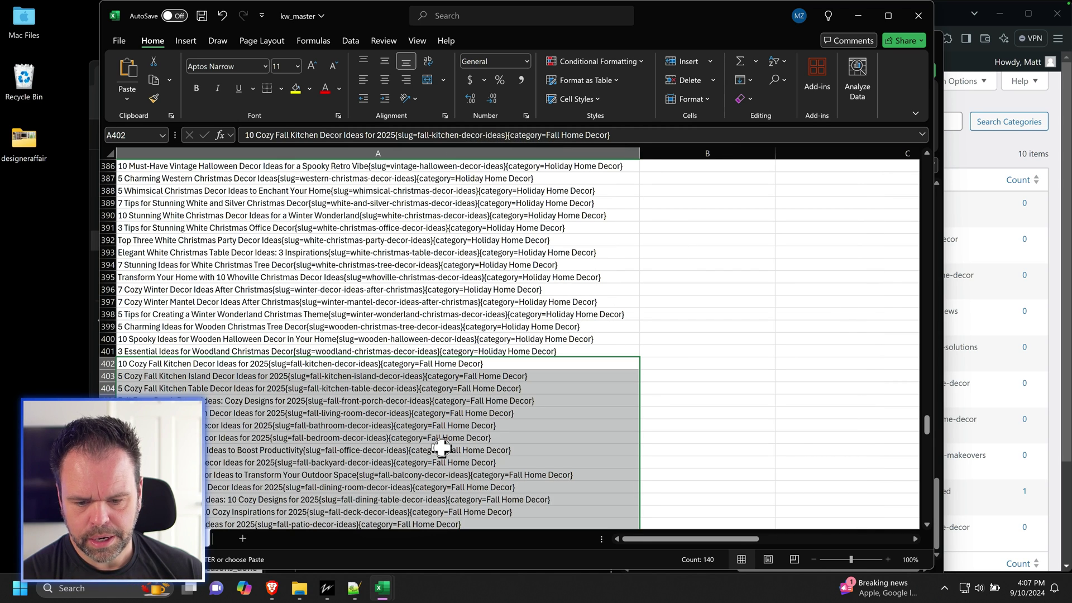
pyautogui.click(441, 450)
pyautogui.moveTo(383, 591)
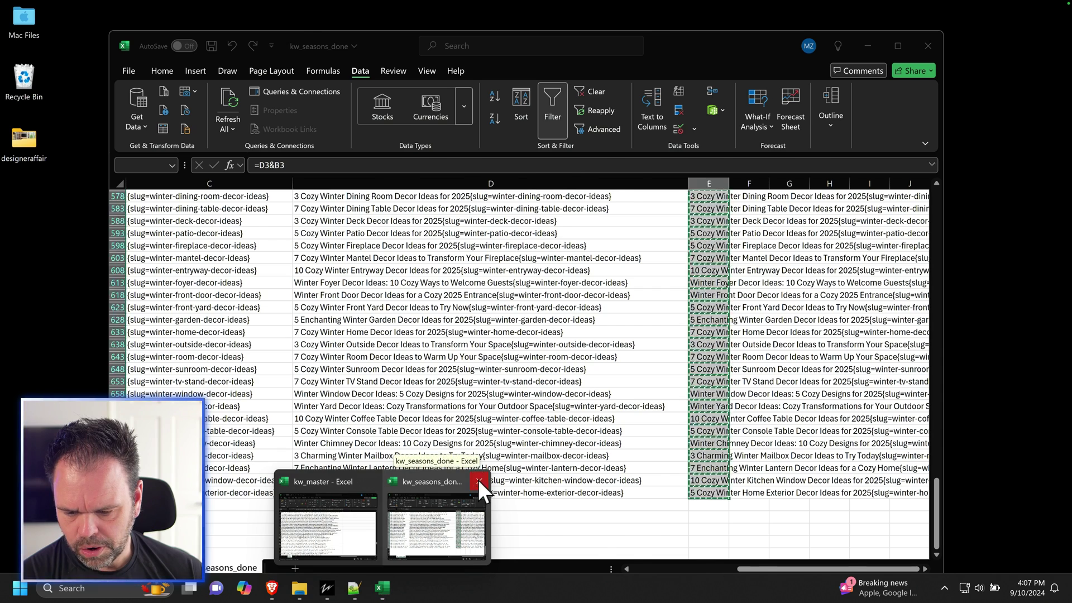
# Step: Close kw_seasons_done without keeping the clipboard, delete its file, and open kw_budget_done
pyautogui.click(478, 480)
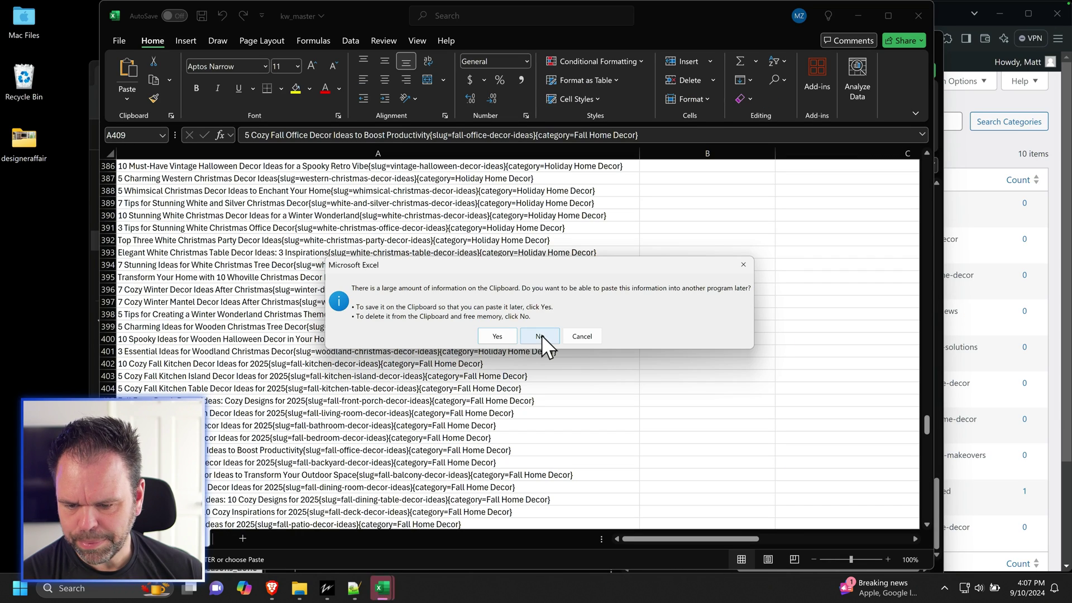
pyautogui.click(539, 336)
pyautogui.click(304, 592)
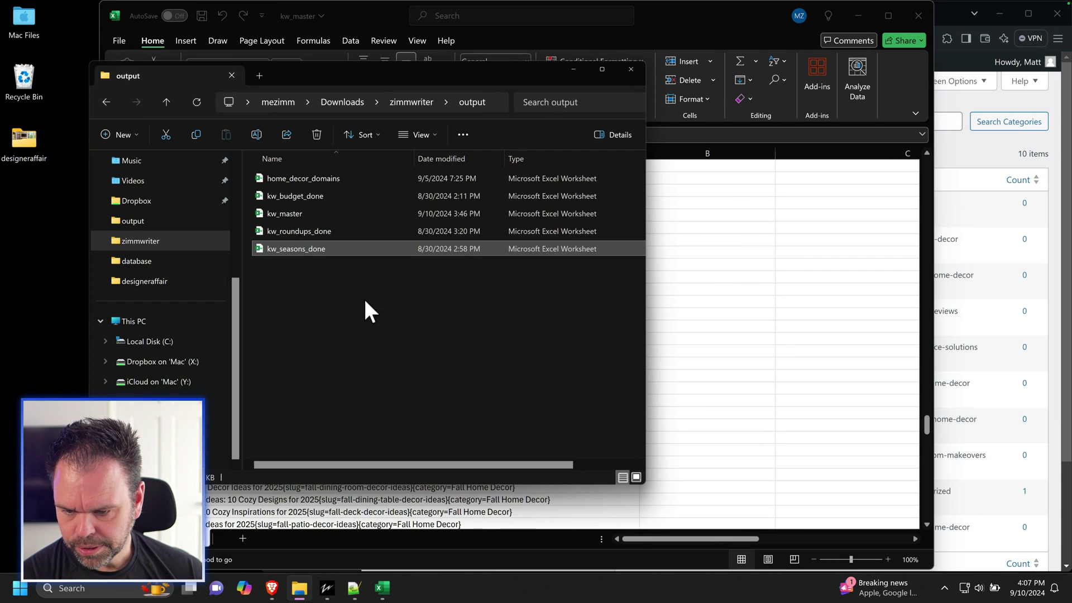
pyautogui.press('Delete')
pyautogui.hotkey('ctrl', 'w')
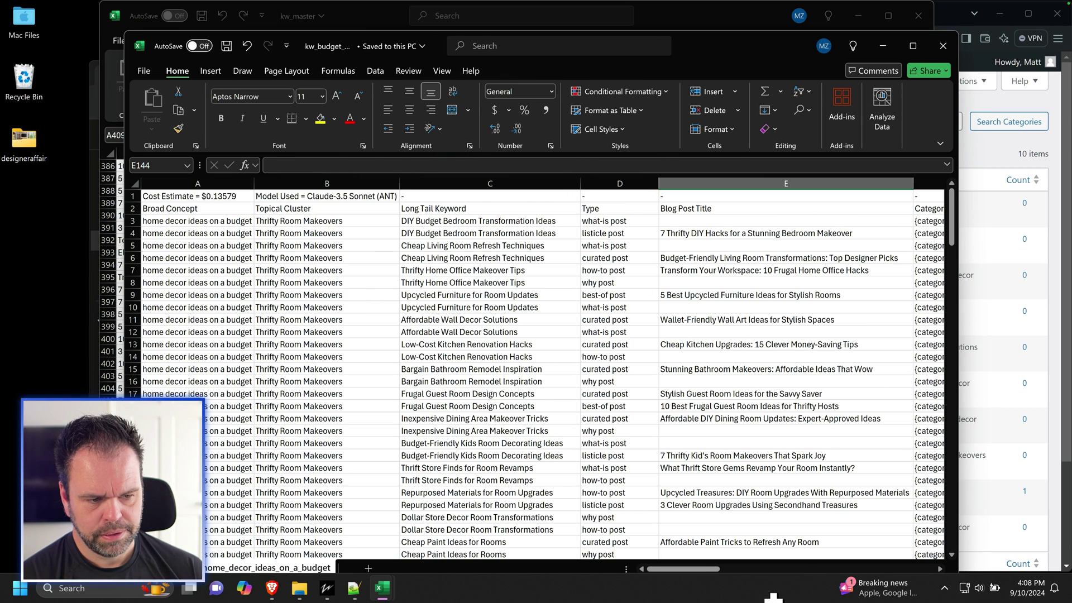
pyautogui.moveTo(718, 573); pyautogui.dragTo(694, 574)
pyautogui.moveTo(953, 228); pyautogui.dragTo(951, 204)
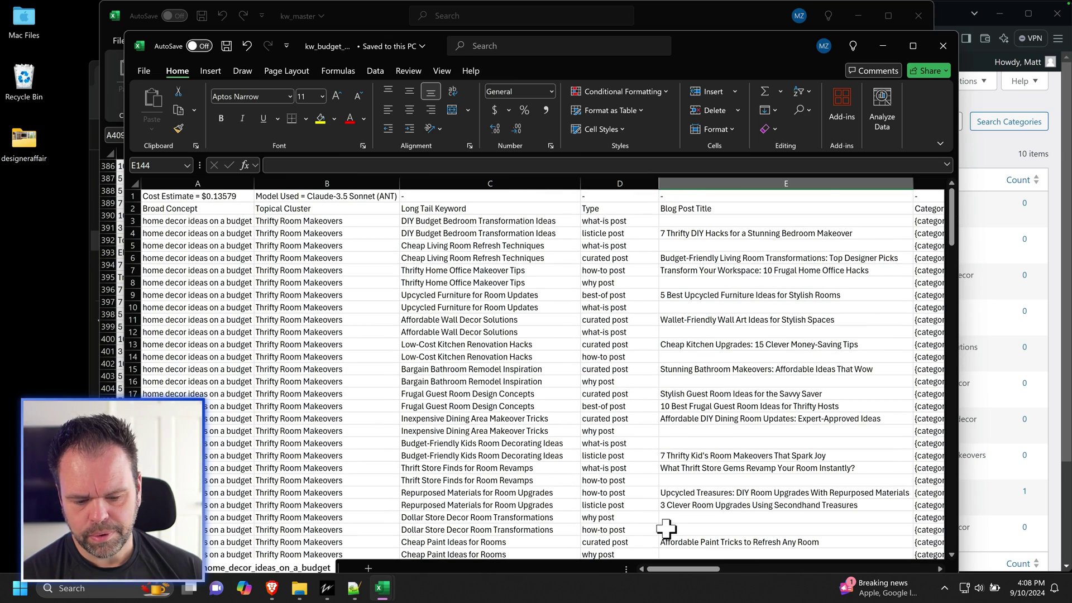
pyautogui.click(699, 184)
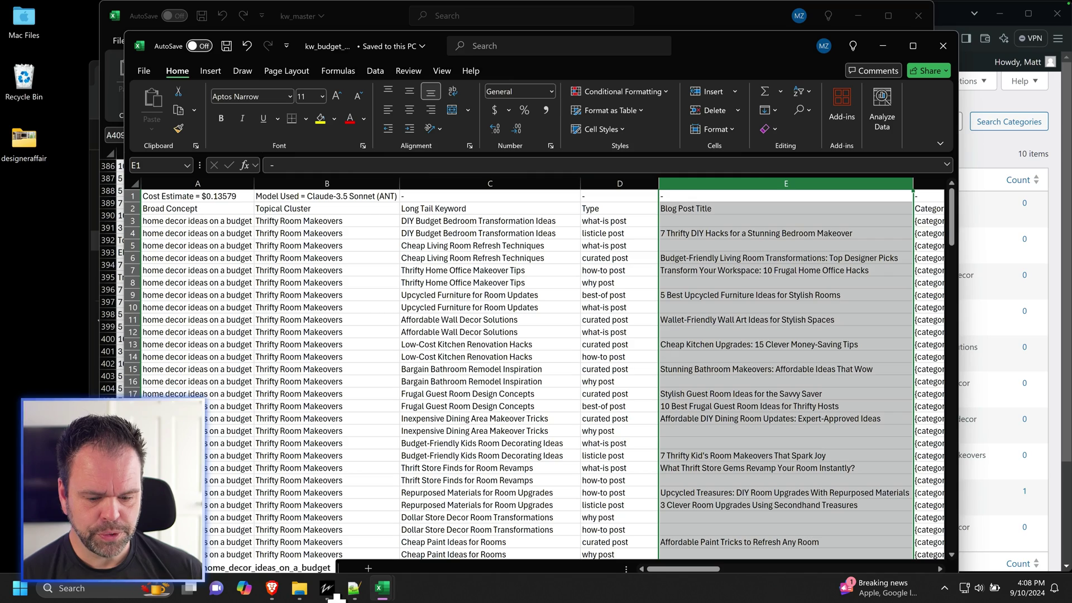
pyautogui.moveTo(328, 589)
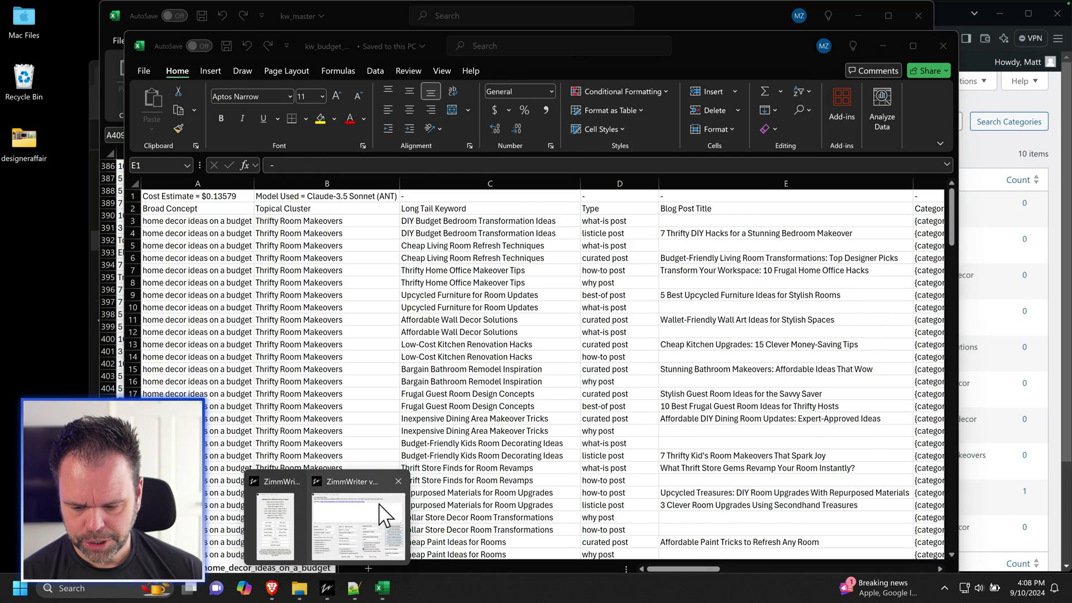
pyautogui.click(327, 522)
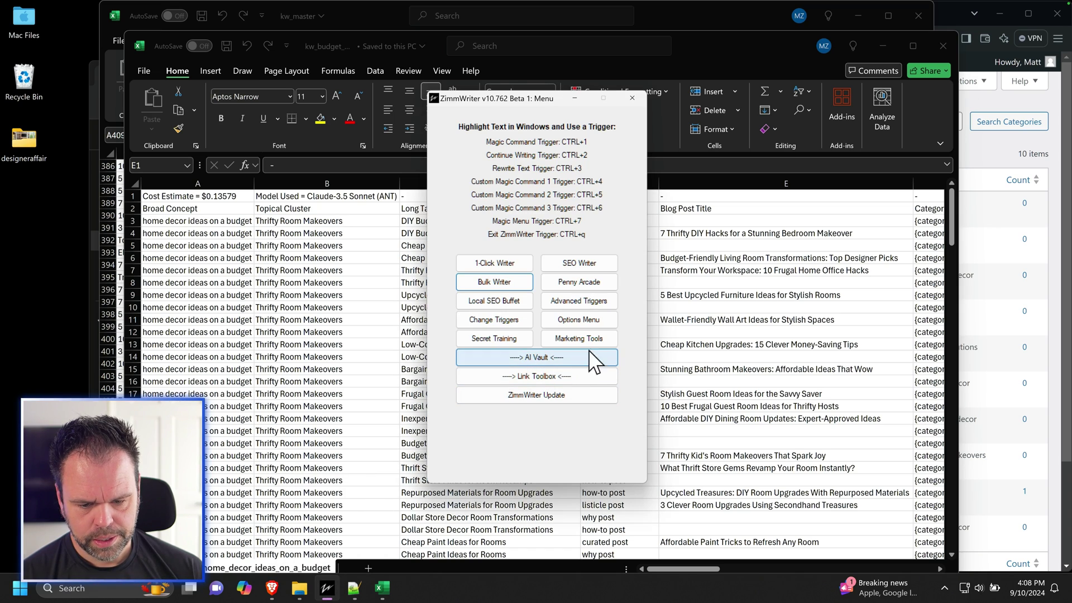
pyautogui.click(561, 358)
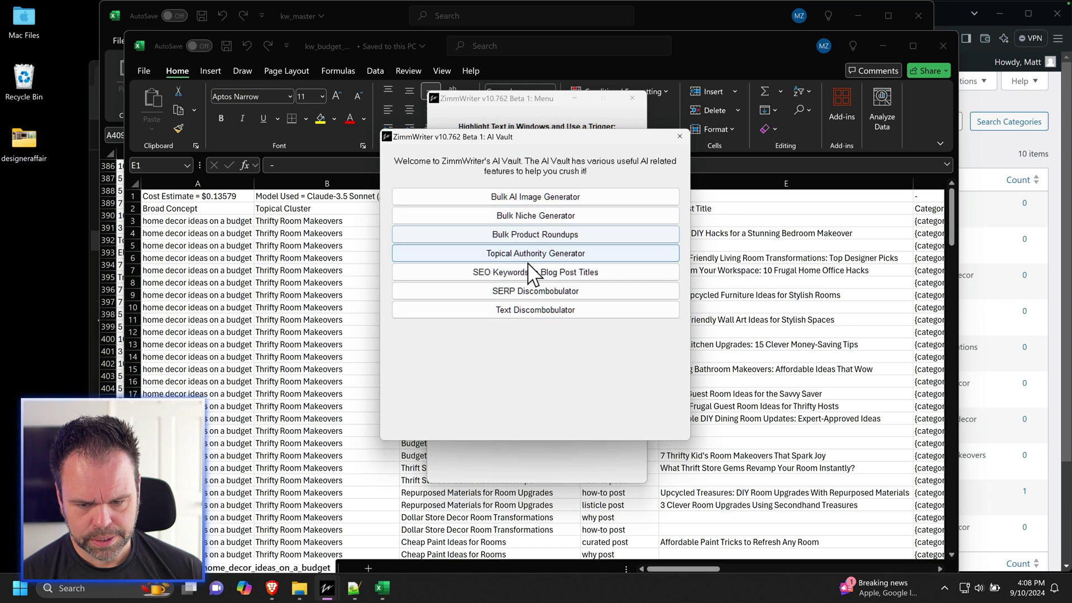
pyautogui.click(533, 253)
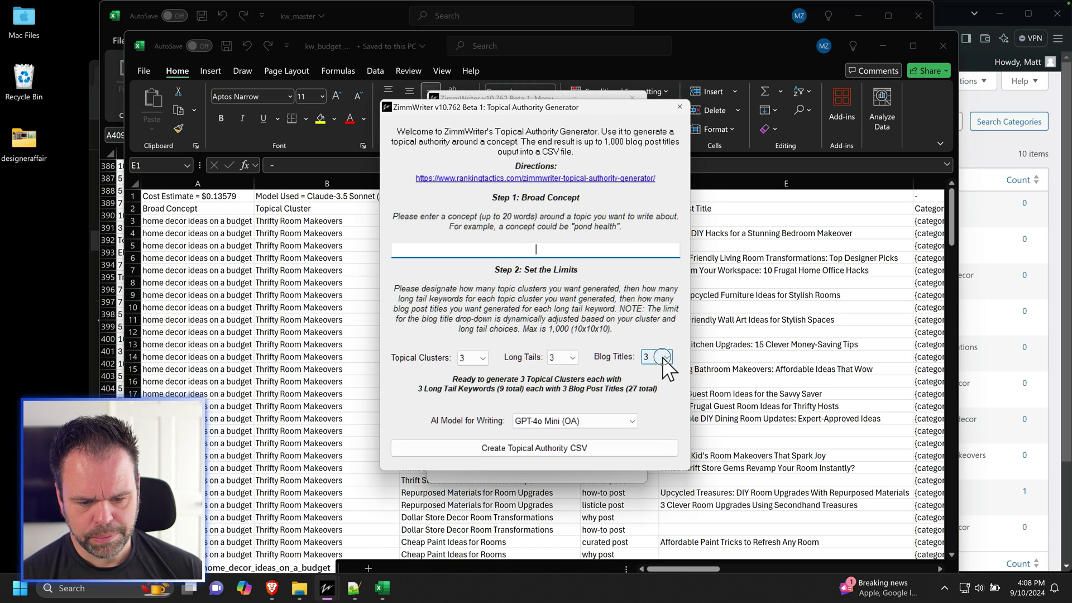
pyautogui.click(654, 369)
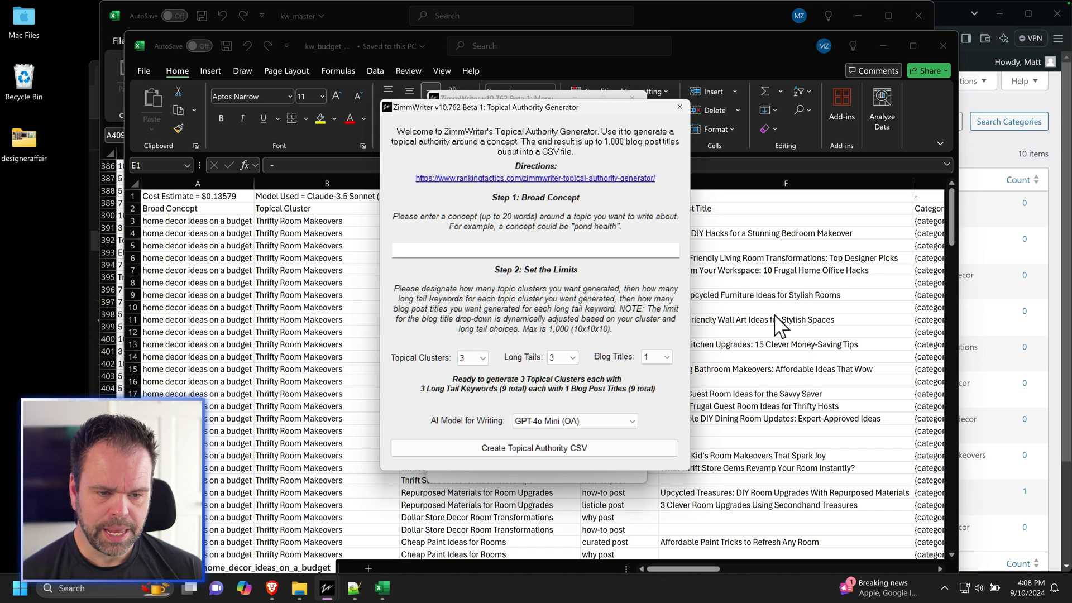
pyautogui.click(678, 104)
pyautogui.click(635, 97)
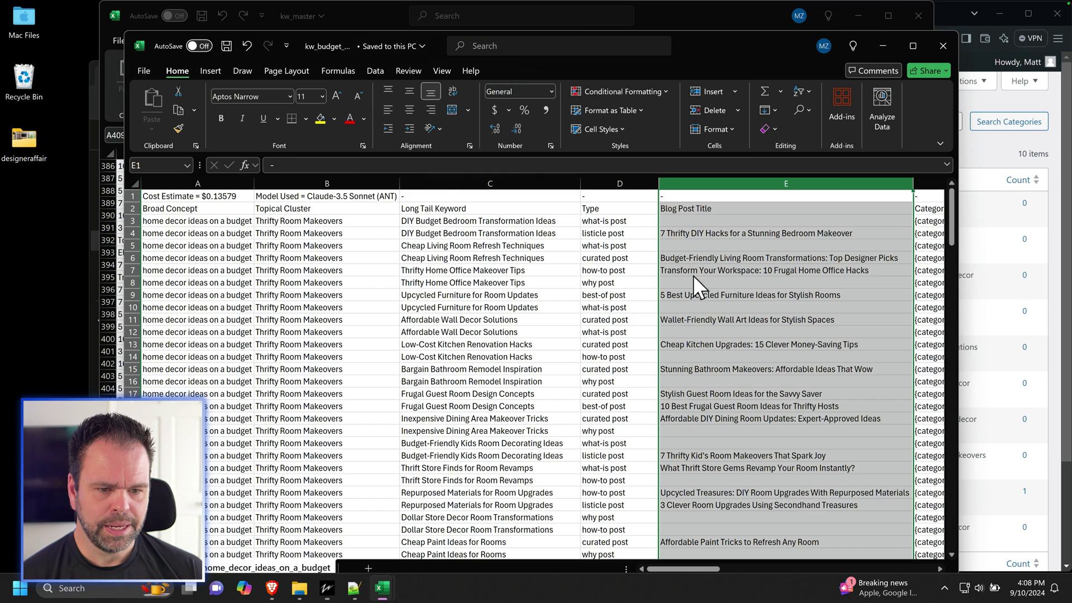
pyautogui.click(550, 222)
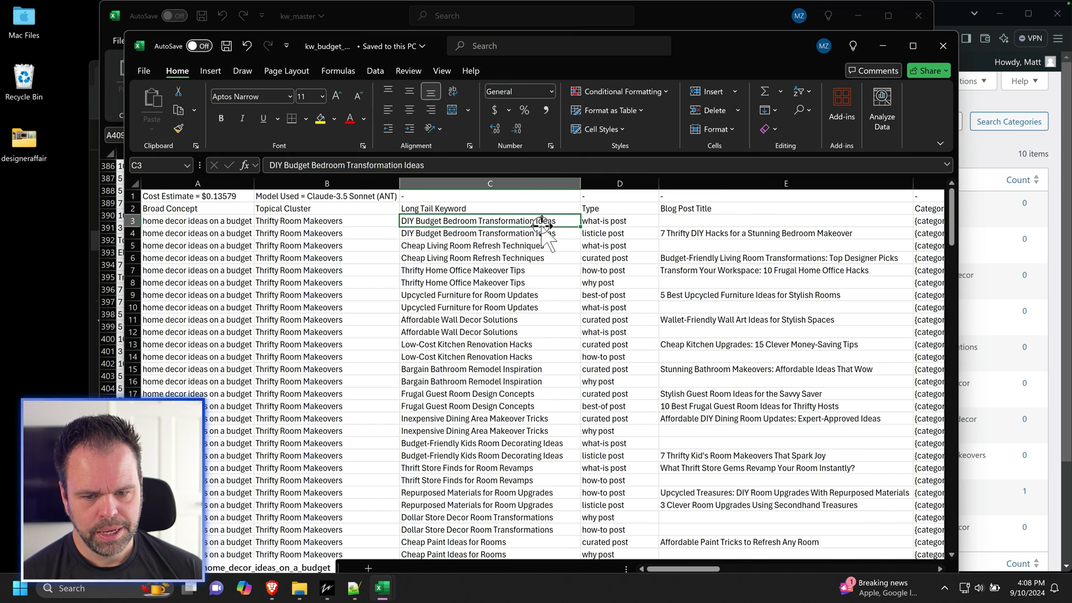
pyautogui.moveTo(542, 225); pyautogui.dragTo(687, 232)
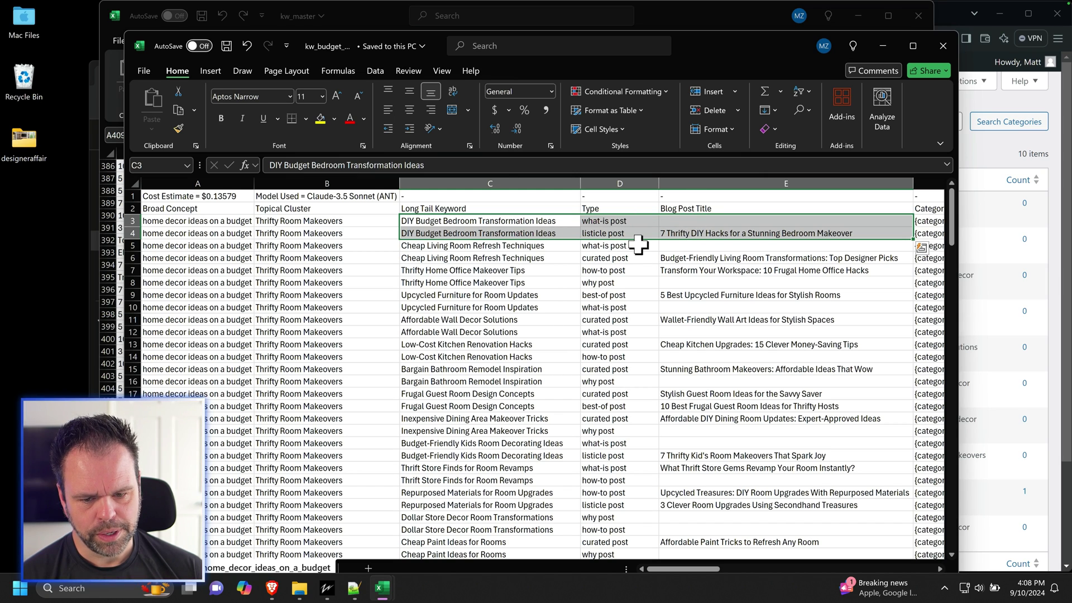
pyautogui.moveTo(687, 246); pyautogui.dragTo(547, 252)
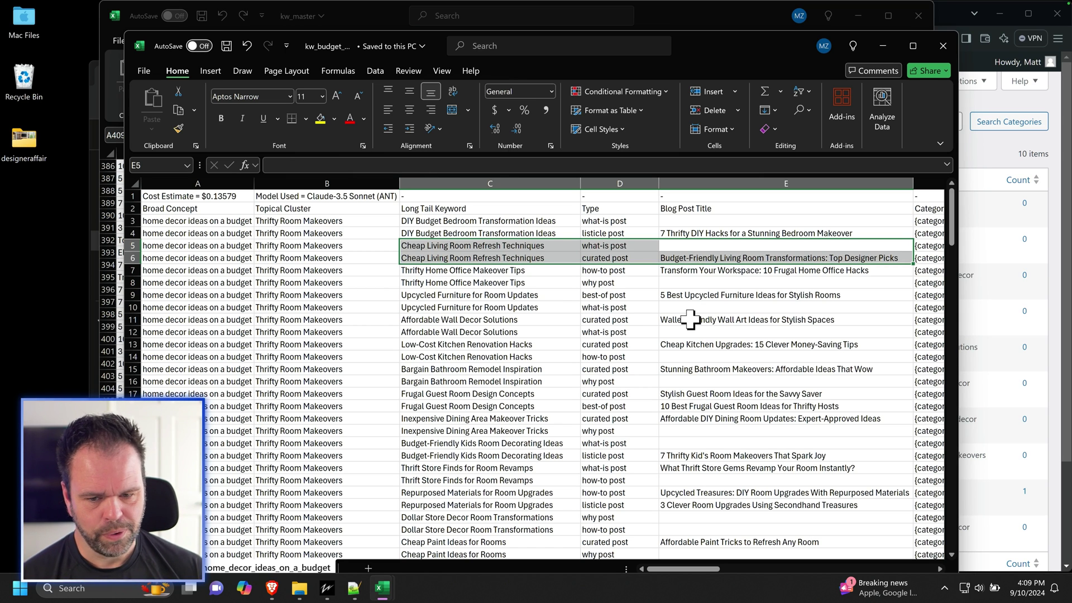
pyautogui.hscroll(5, 690, 319)
pyautogui.click(425, 220)
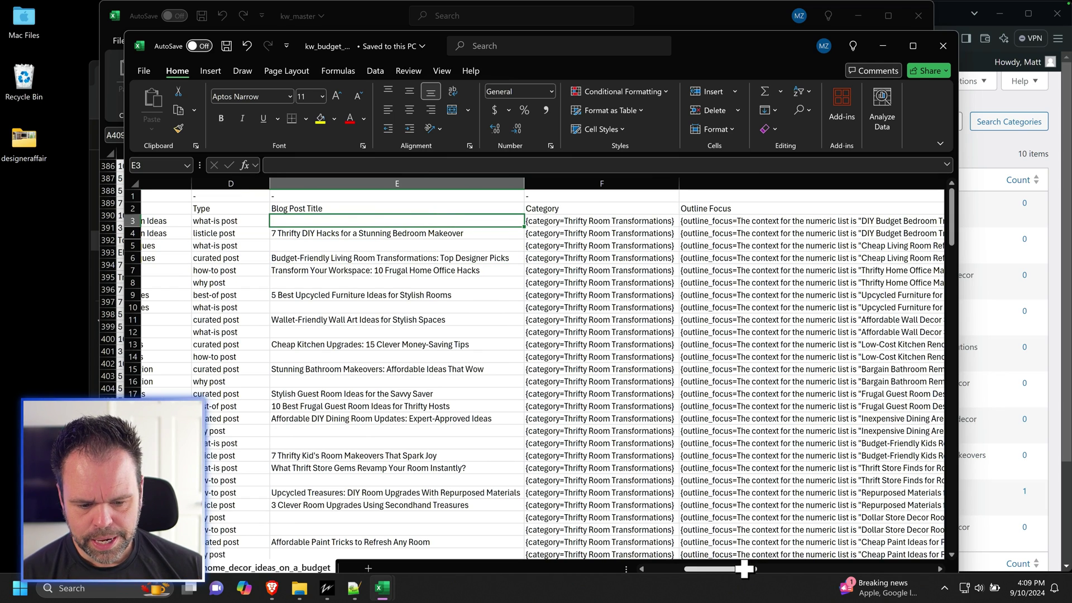
pyautogui.moveTo(747, 568); pyautogui.dragTo(682, 564)
pyautogui.click(305, 220)
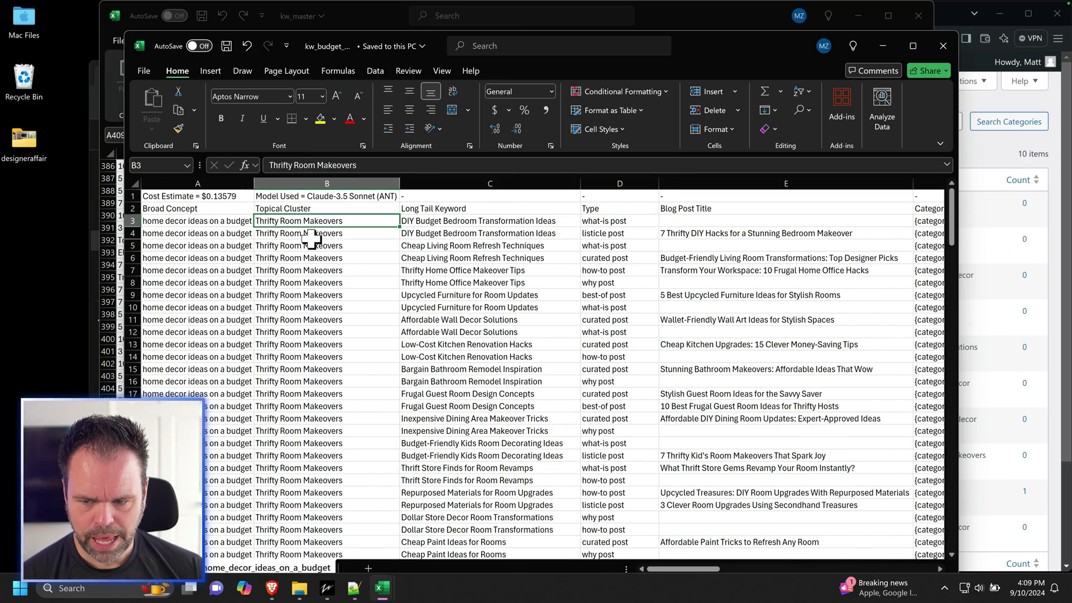
pyautogui.moveTo(706, 567); pyautogui.dragTo(745, 565)
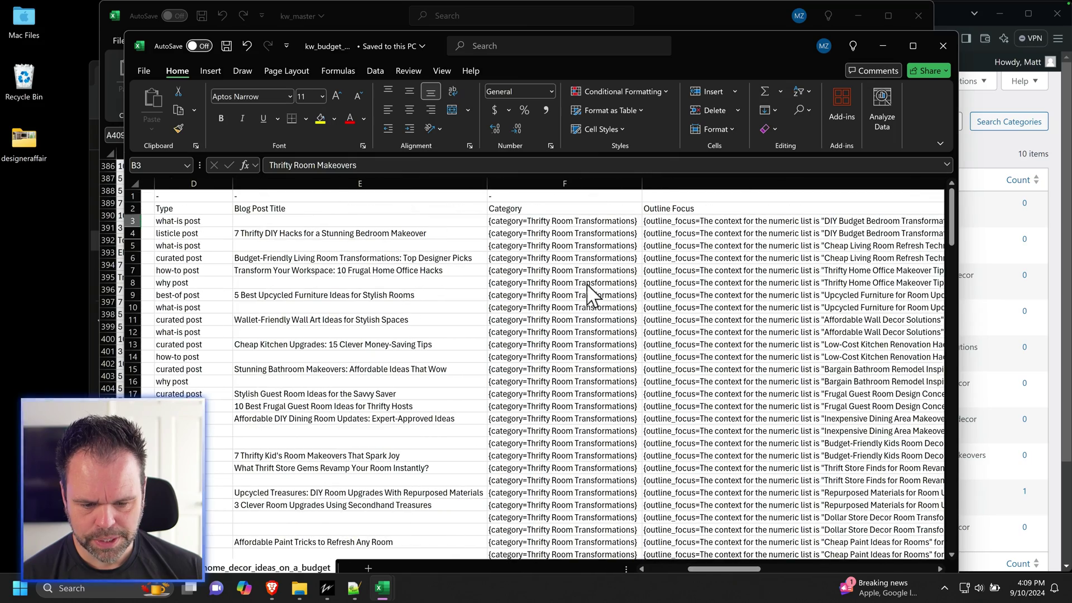
# Step: Compare the WordPress category list, then select the first Thrifty Room Makeovers cluster cell in Excel
pyautogui.click(989, 163)
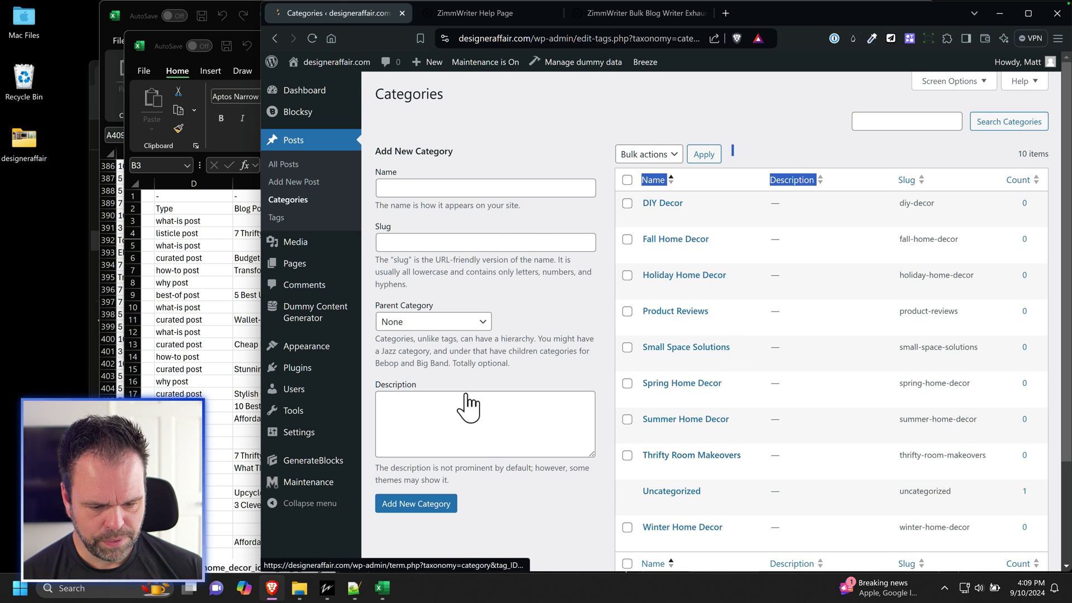
pyautogui.click(232, 318)
pyautogui.hscroll(-4, 663, 569)
pyautogui.click(347, 231)
pyautogui.click(345, 221)
# Step: Replace the old thrifty category tags with Thrifty Room Makeovers across the sheet
pyautogui.moveTo(677, 569); pyautogui.dragTo(713, 569)
pyautogui.click(626, 221)
pyautogui.hotkey('ctrl', 'h')
pyautogui.click(148, 226)
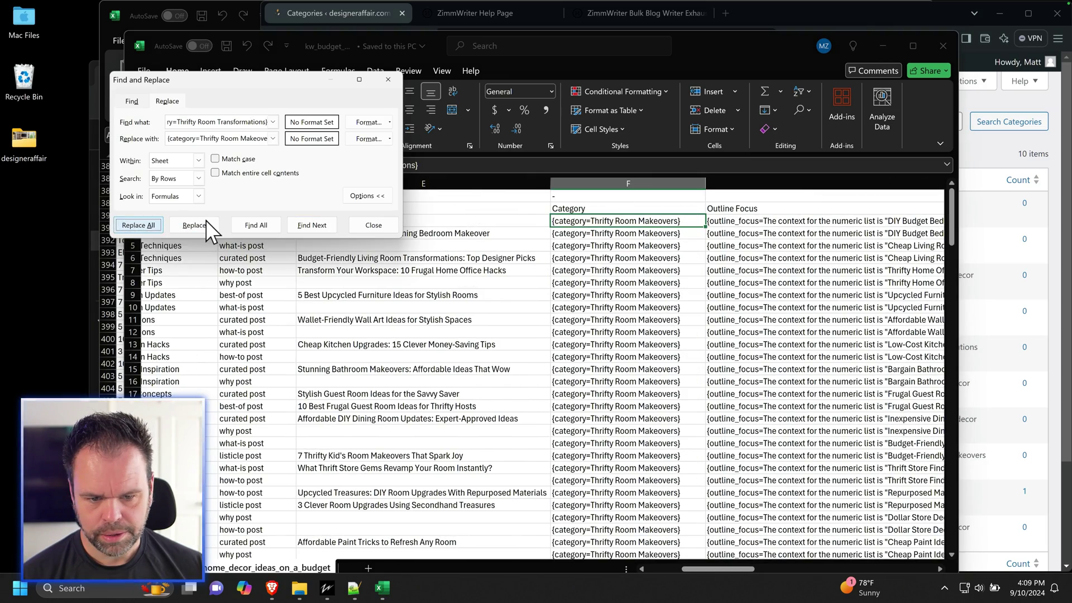
pyautogui.click(568, 333)
# Step: Replace the old small-space tags with Small Space Solutions, making 120 replacements
pyautogui.scroll(-20, 514, 331)
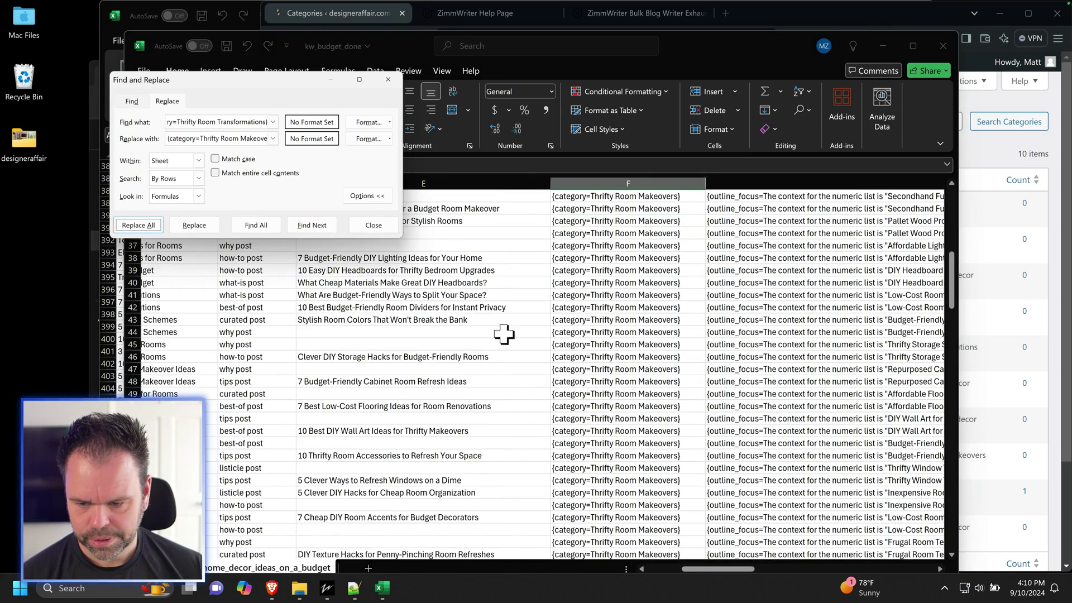
pyautogui.hscroll(-5, 475, 338)
pyautogui.click(337, 271)
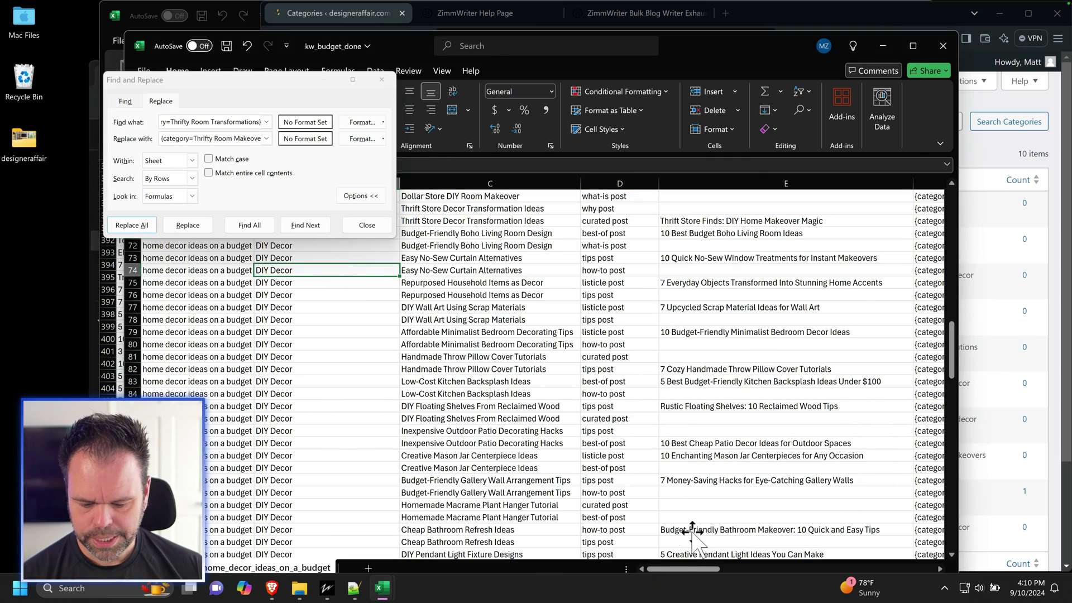
pyautogui.moveTo(682, 570); pyautogui.dragTo(718, 569)
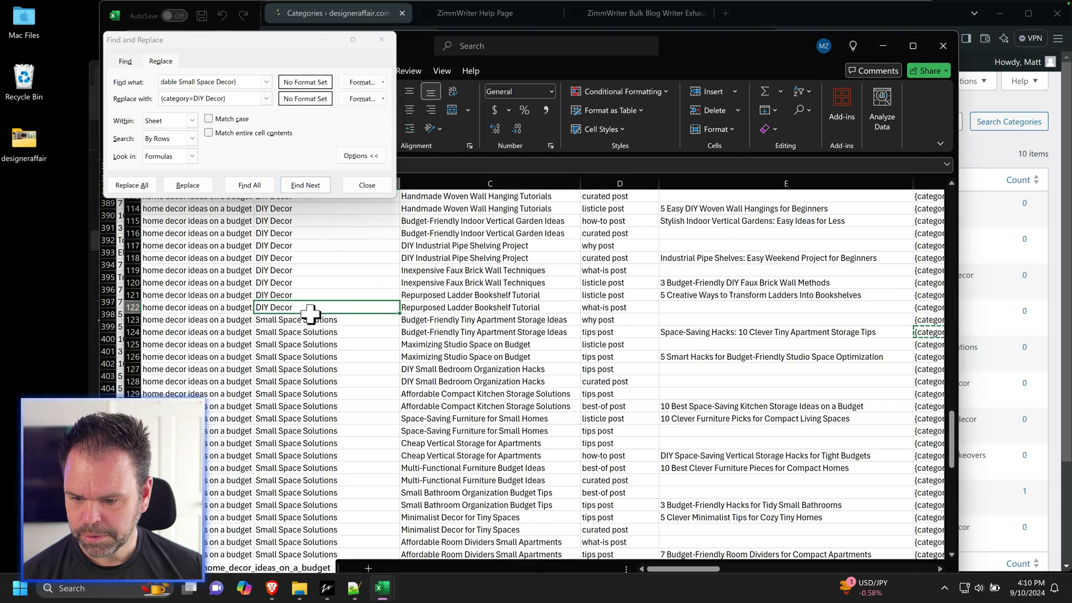
pyautogui.click(311, 319)
pyautogui.hotkey('ctrl', 'c')
pyautogui.click(274, 79)
pyautogui.write('{category=Small Space Solutions')
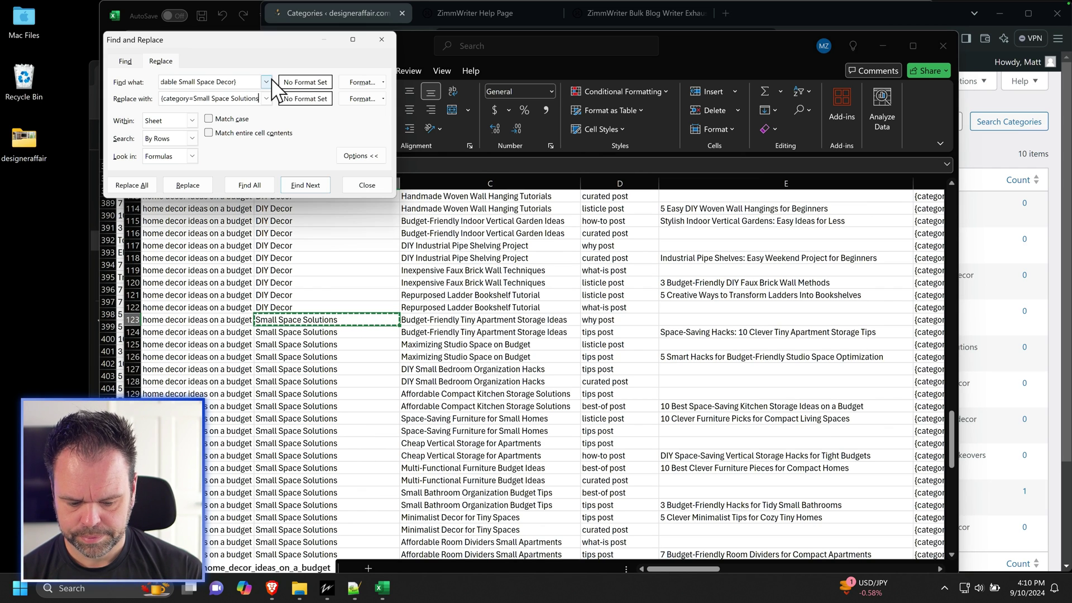
pyautogui.write('}')
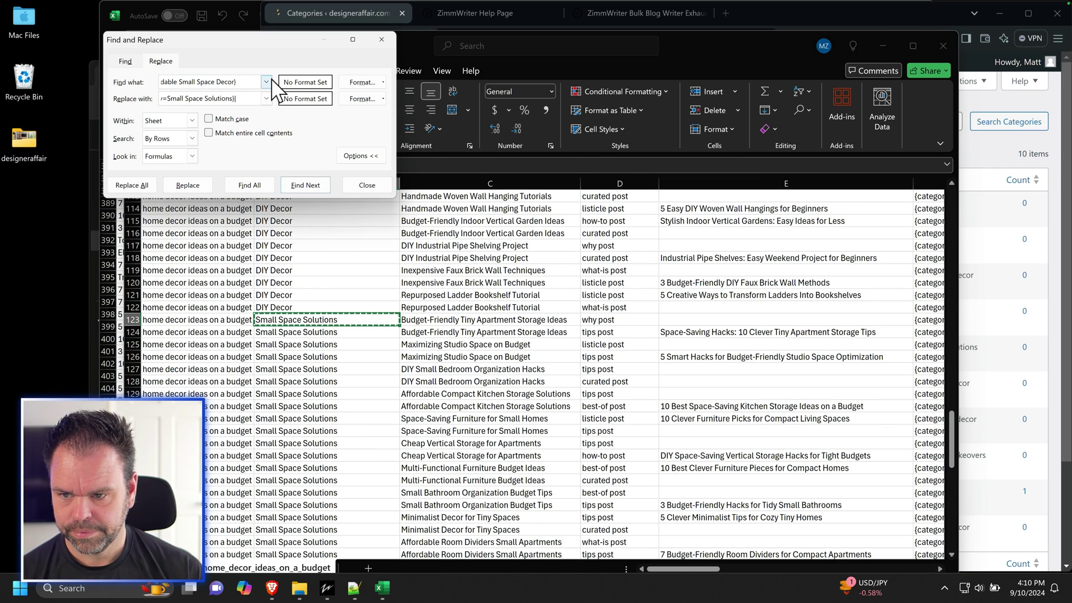
pyautogui.click(137, 186)
pyautogui.click(539, 325)
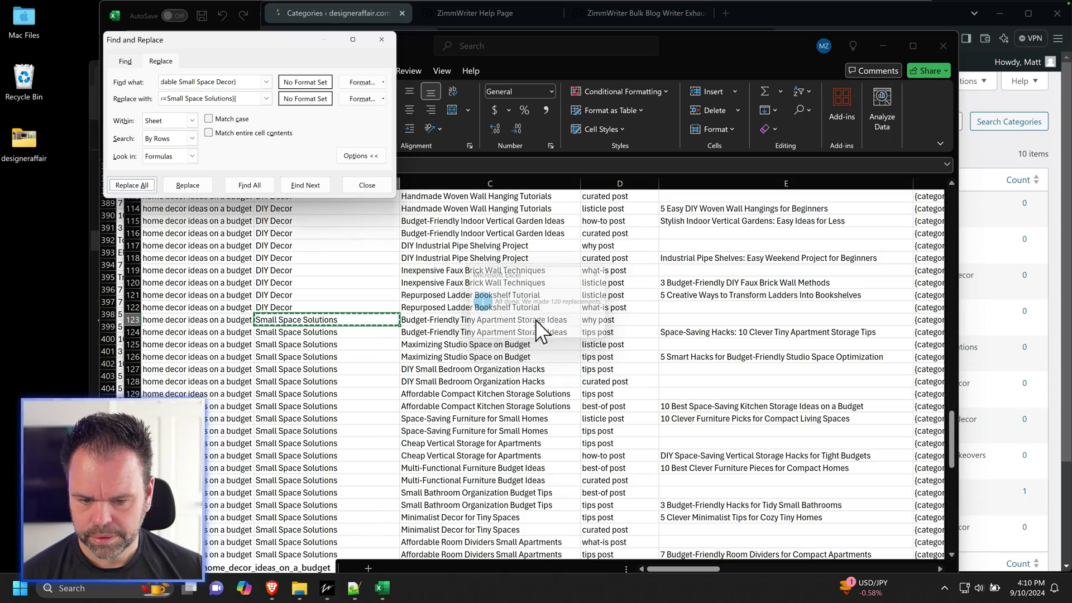
pyautogui.press('Escape')
# Step: Inspect the retagged merged titles and outline focus cells, then return to the ZimmWriter bulk writer documentation
pyautogui.moveTo(673, 568); pyautogui.dragTo(816, 539)
pyautogui.click(670, 321)
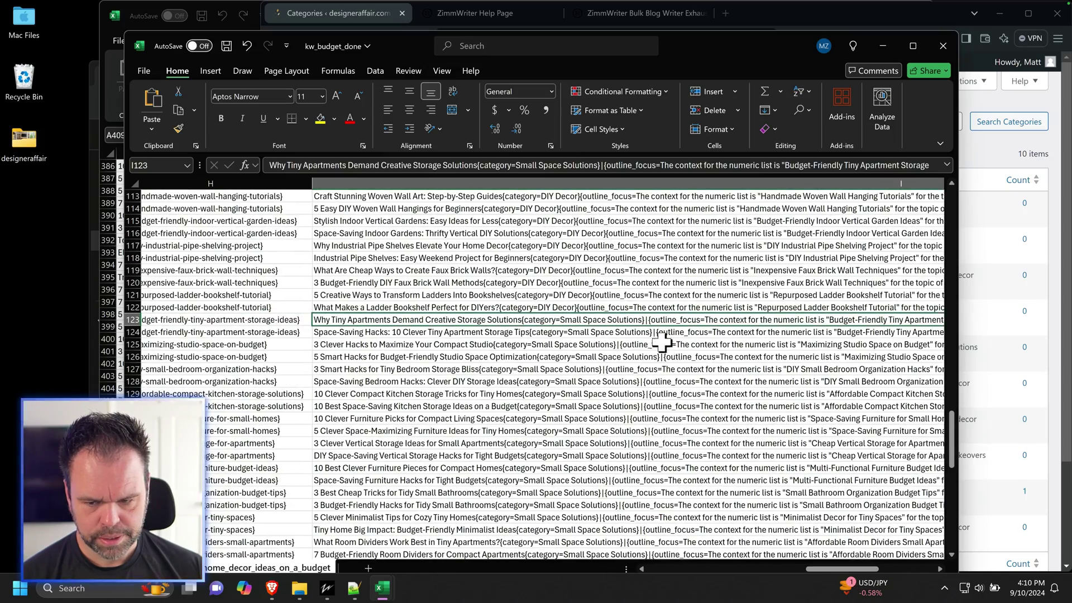
pyautogui.scroll(20, 693, 357)
pyautogui.moveTo(854, 570); pyautogui.dragTo(747, 570)
pyautogui.click(484, 224)
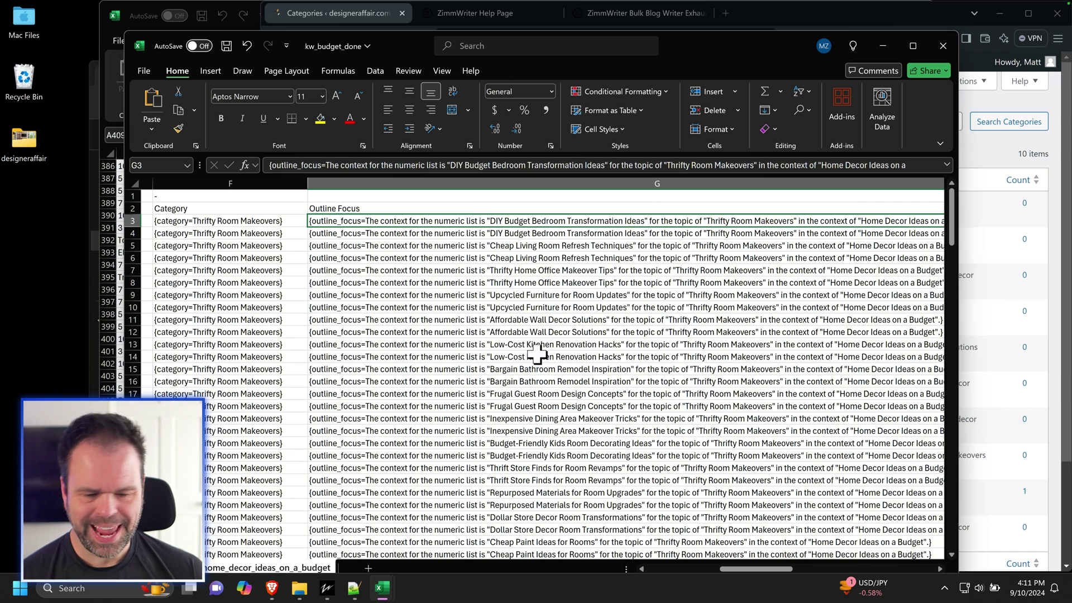
pyautogui.click(272, 588)
pyautogui.hotkey('ctrl', '3')
# Step: Highlight the ZimmWriter docs' explanation of when {outline_focus=} helps
pyautogui.moveTo(514, 468); pyautogui.dragTo(525, 489)
pyautogui.click(500, 299)
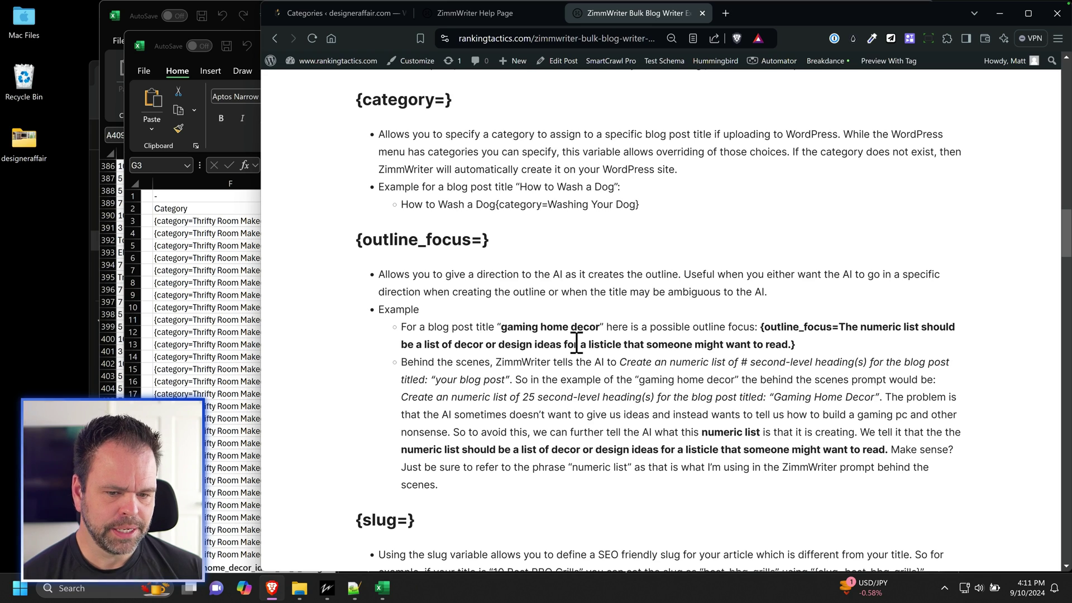
pyautogui.moveTo(682, 274); pyautogui.dragTo(785, 292)
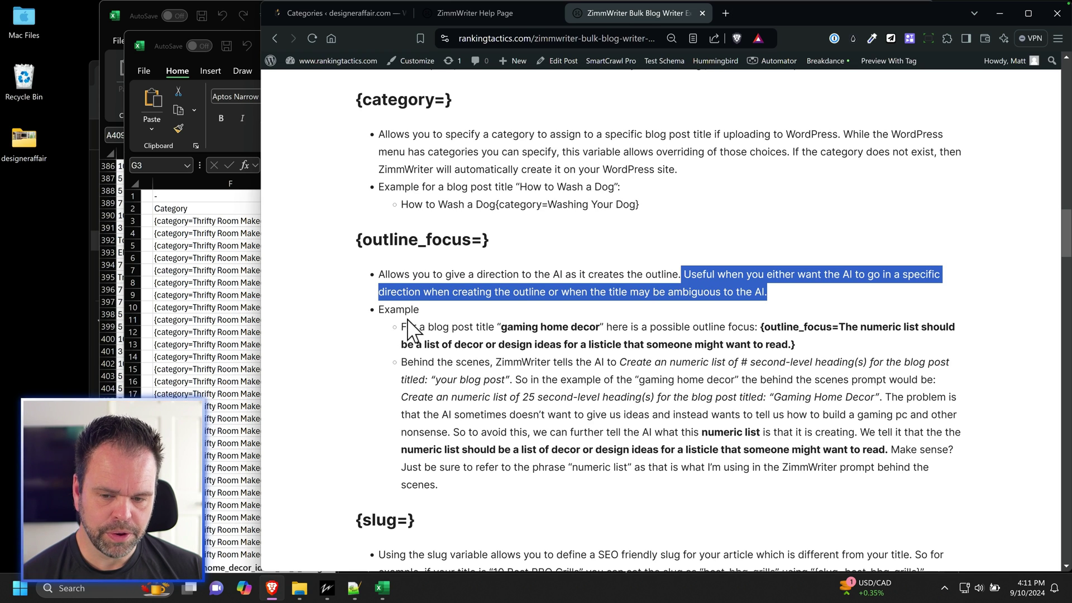
pyautogui.moveTo(490, 242); pyautogui.dragTo(352, 249)
pyautogui.click(376, 285)
# Step: Return to Excel's kw_budget_done sheet and select cell G3
pyautogui.hotkey('alt', 'Tab')
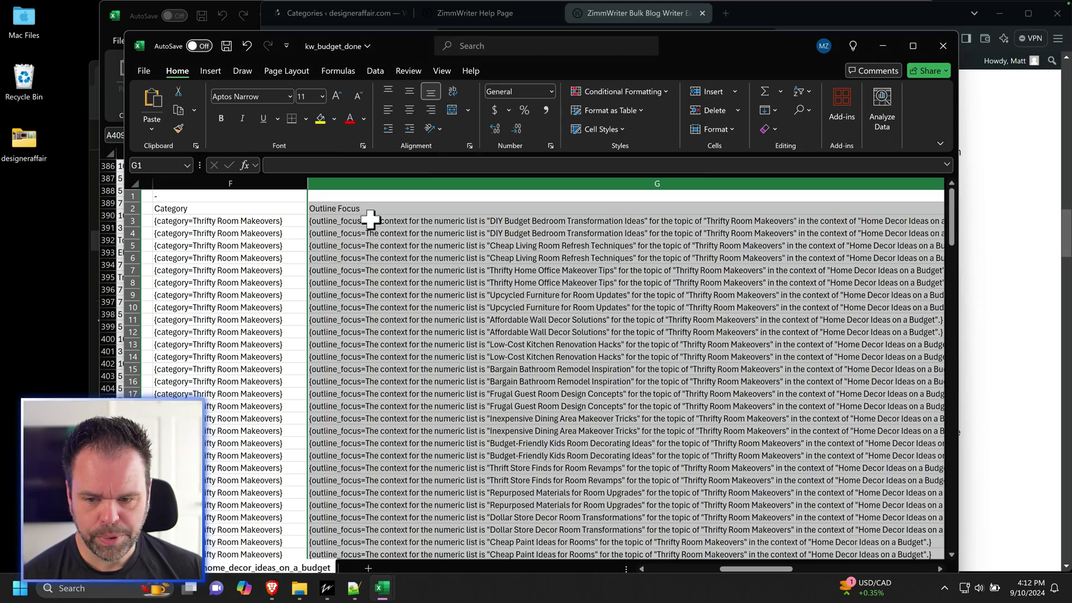
pyautogui.click(368, 221)
pyautogui.moveTo(754, 569); pyautogui.dragTo(688, 580)
# Step: Filter the Blog Post Title column to hide rows with blank titles
pyautogui.click(487, 198)
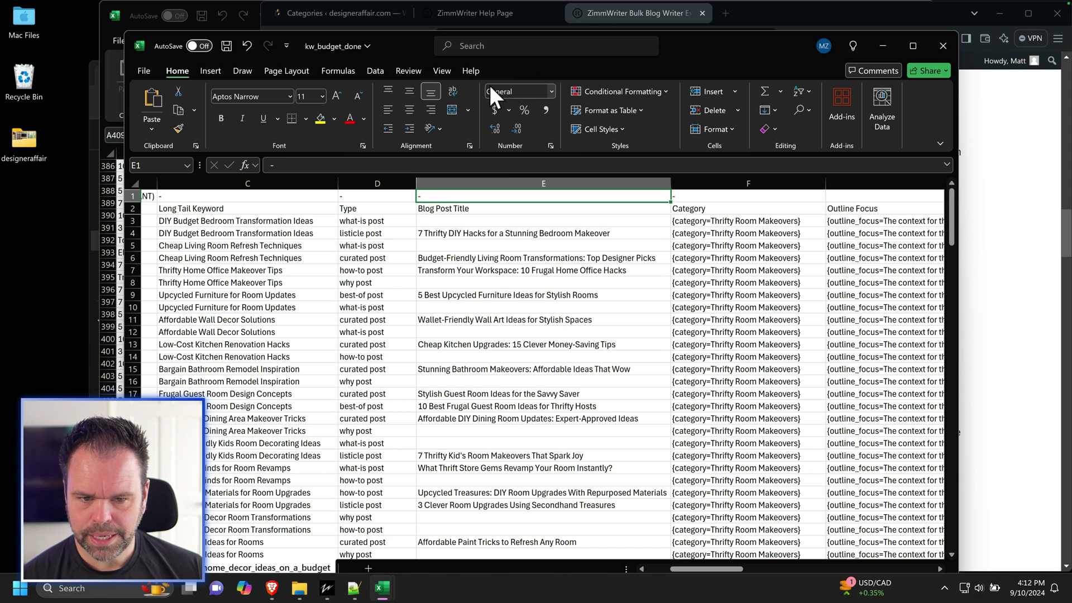
pyautogui.click(373, 71)
pyautogui.click(567, 105)
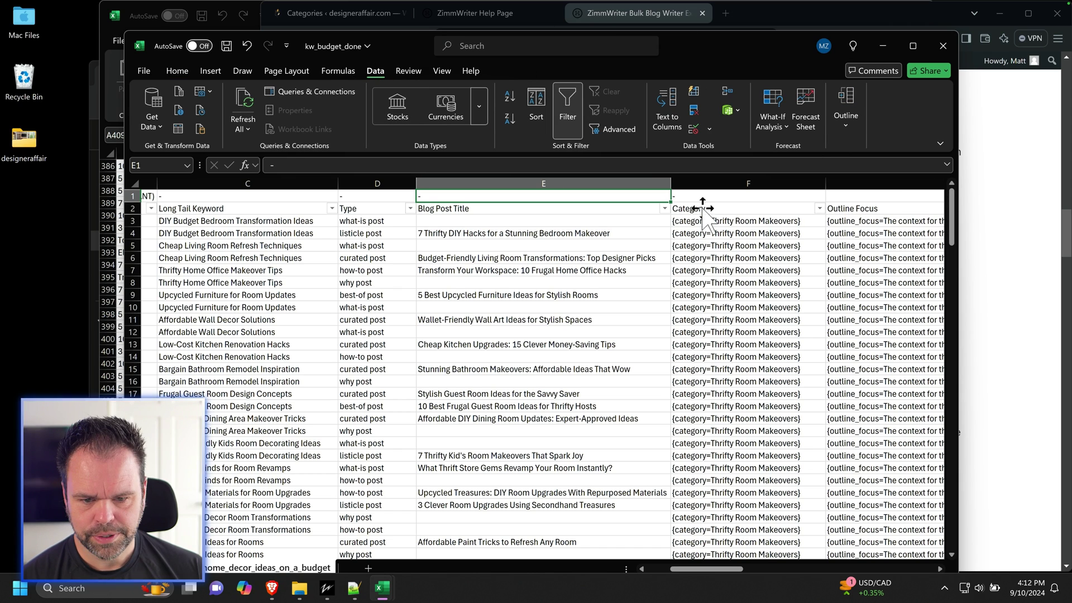
pyautogui.click(664, 208)
pyautogui.scroll(-20, 555, 410)
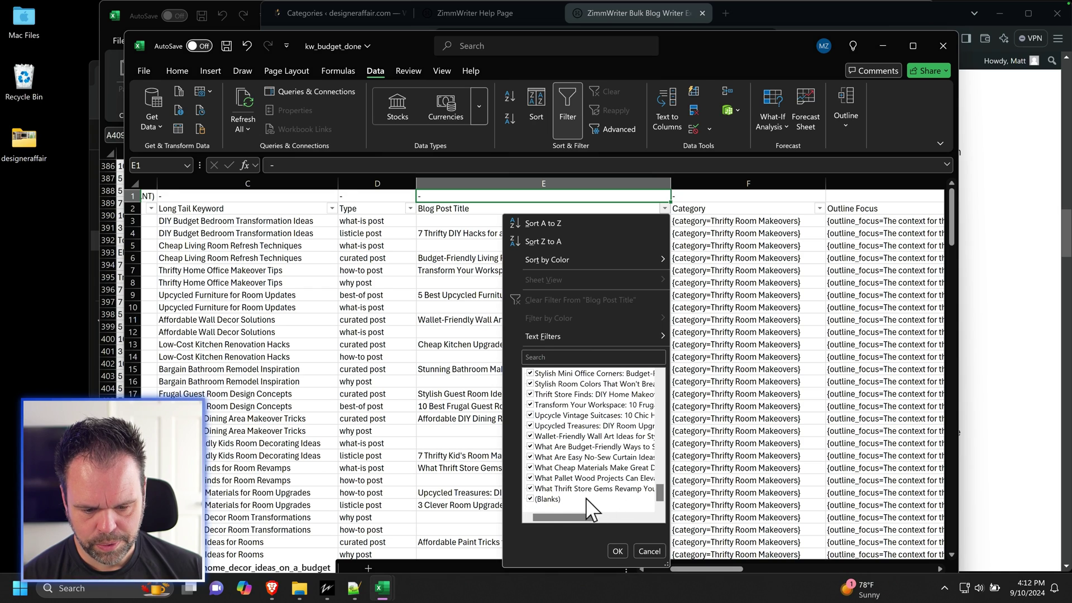
pyautogui.click(617, 552)
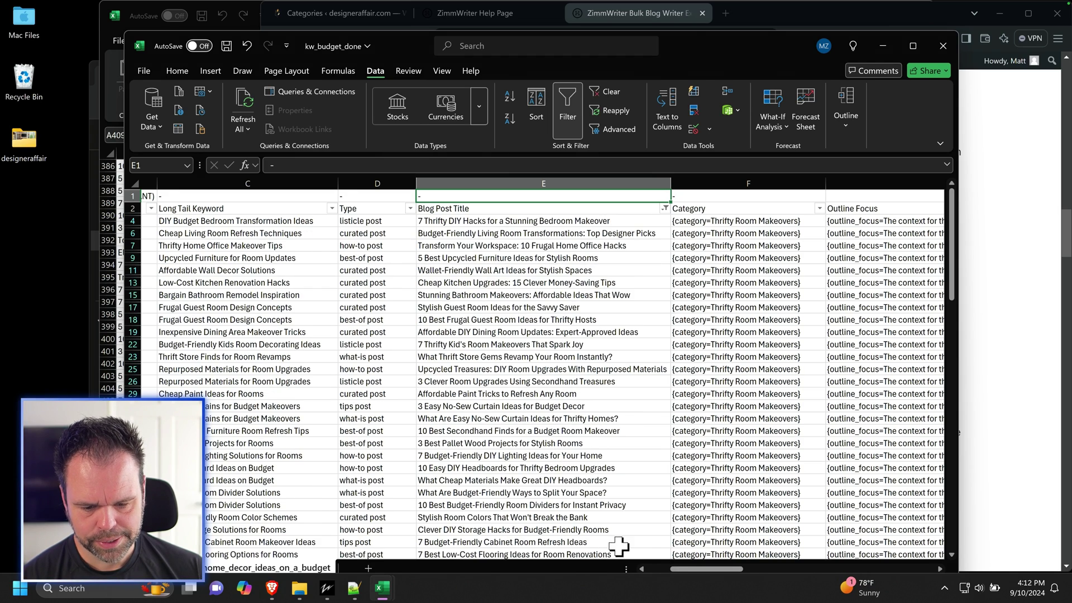
# Step: Copy the merged title entries from I4 down to the last merged row
pyautogui.moveTo(698, 569); pyautogui.dragTo(838, 570)
pyautogui.click(300, 226)
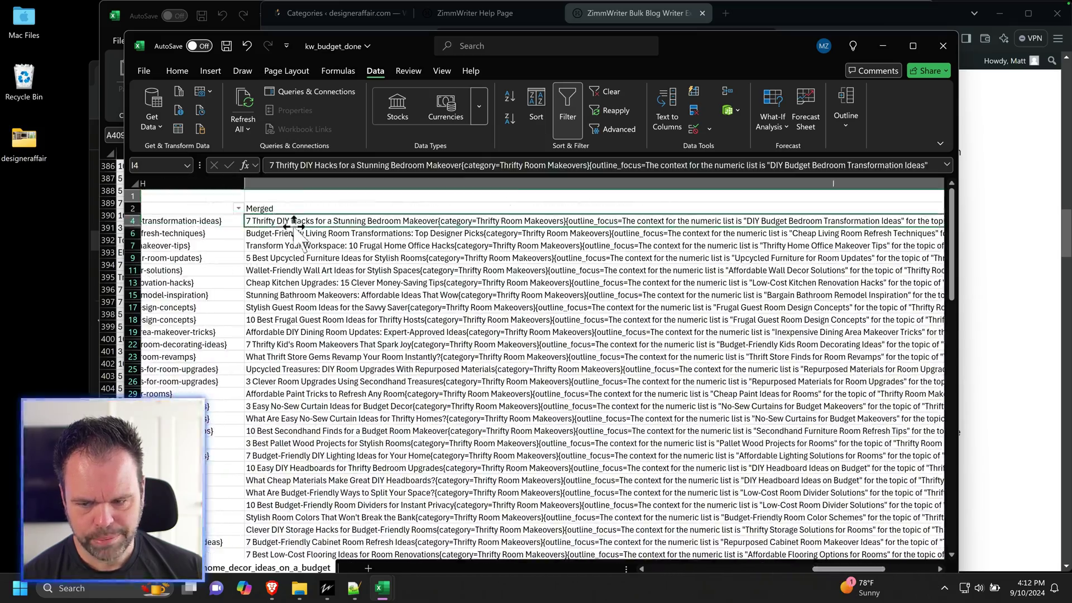
pyautogui.moveTo(951, 223); pyautogui.dragTo(971, 446)
pyautogui.keyDown('shift'); pyautogui.click(335, 539); pyautogui.keyUp('shift')
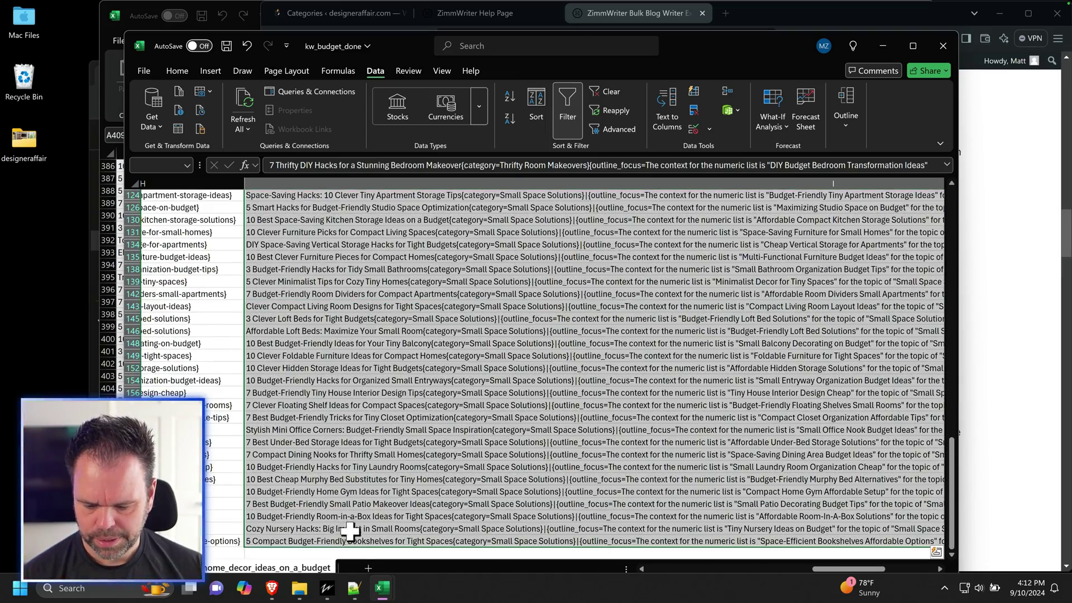
pyautogui.hotkey('ctrl', 'c')
# Step: Paste the copied merged entries into kw_master's column A starting at A542
pyautogui.moveTo(382, 587)
pyautogui.click(343, 538)
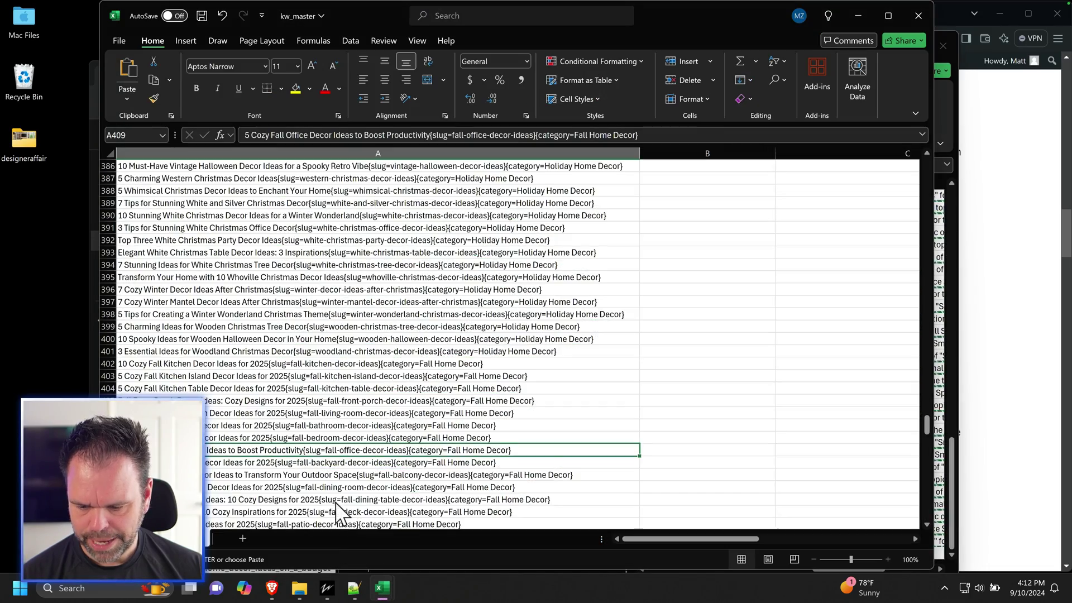
pyautogui.scroll(-5, 333, 504)
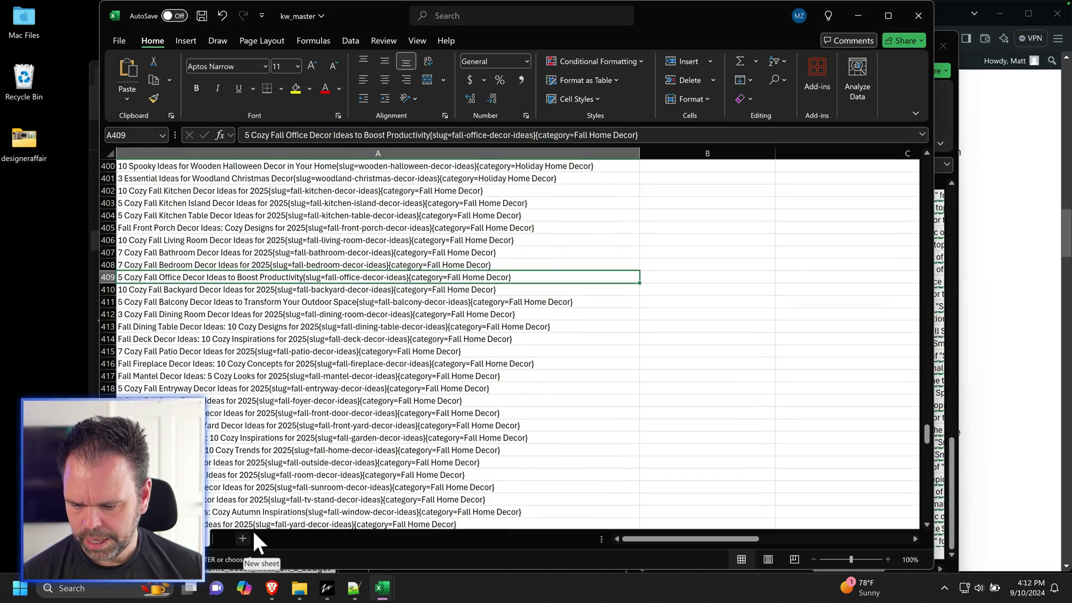
pyautogui.scroll(-20, 256, 500)
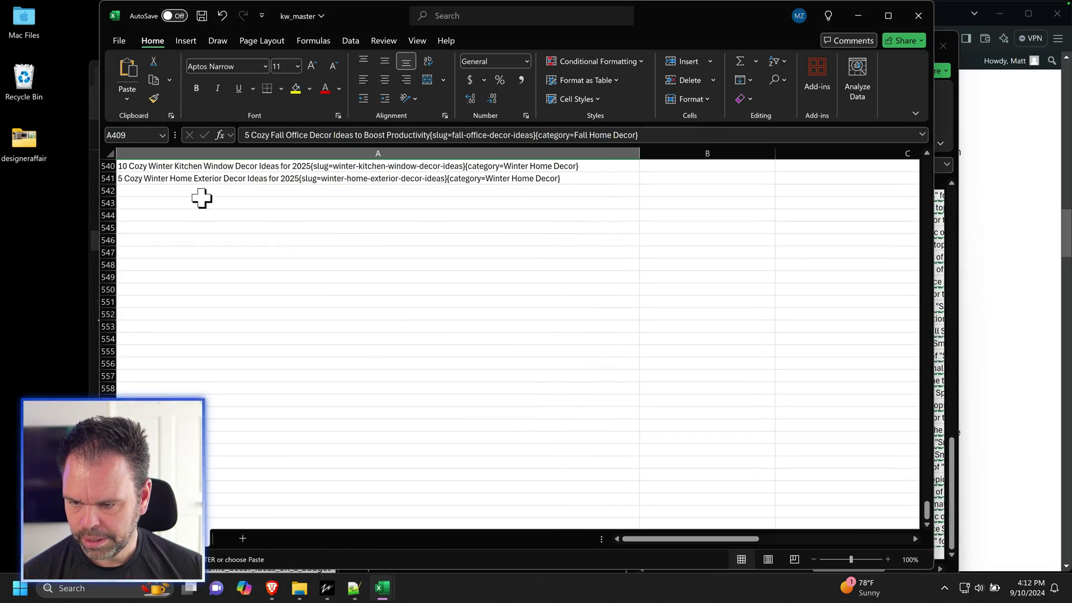
pyautogui.click(227, 191)
pyautogui.hotkey('ctrl', 'v')
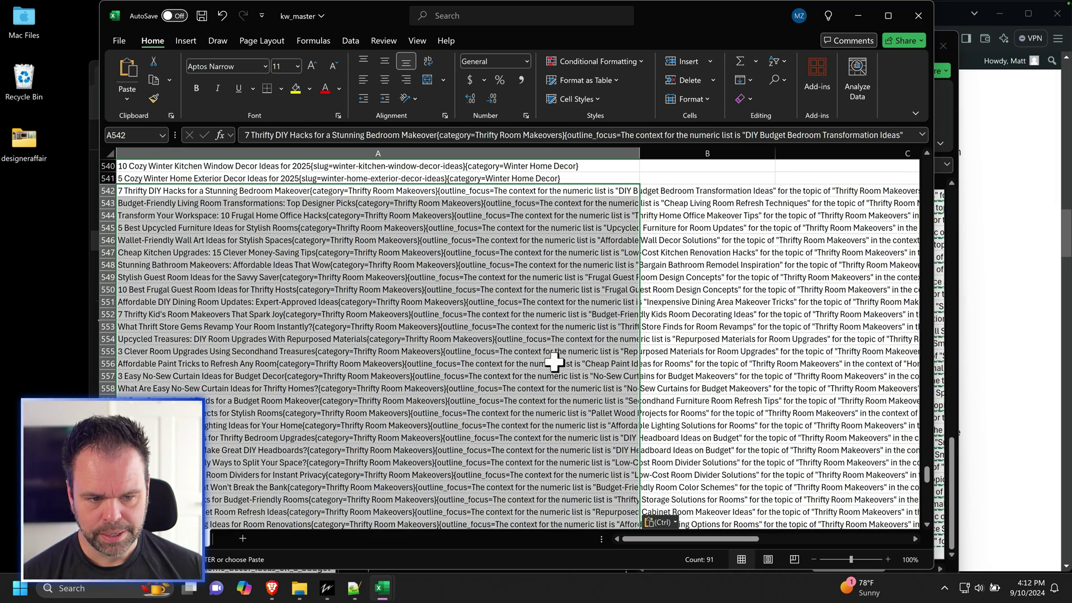
# Step: Select the first five pasted Thrifty Room Makeovers entries to review them
pyautogui.scroll(3, 391, 403)
pyautogui.click(391, 413)
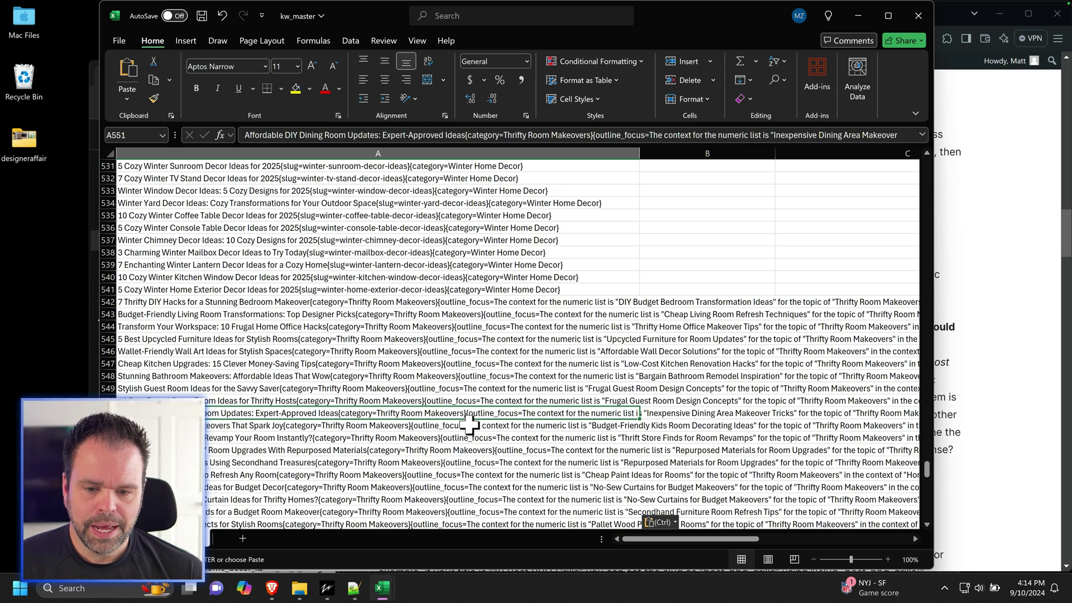
pyautogui.moveTo(498, 301); pyautogui.dragTo(511, 351)
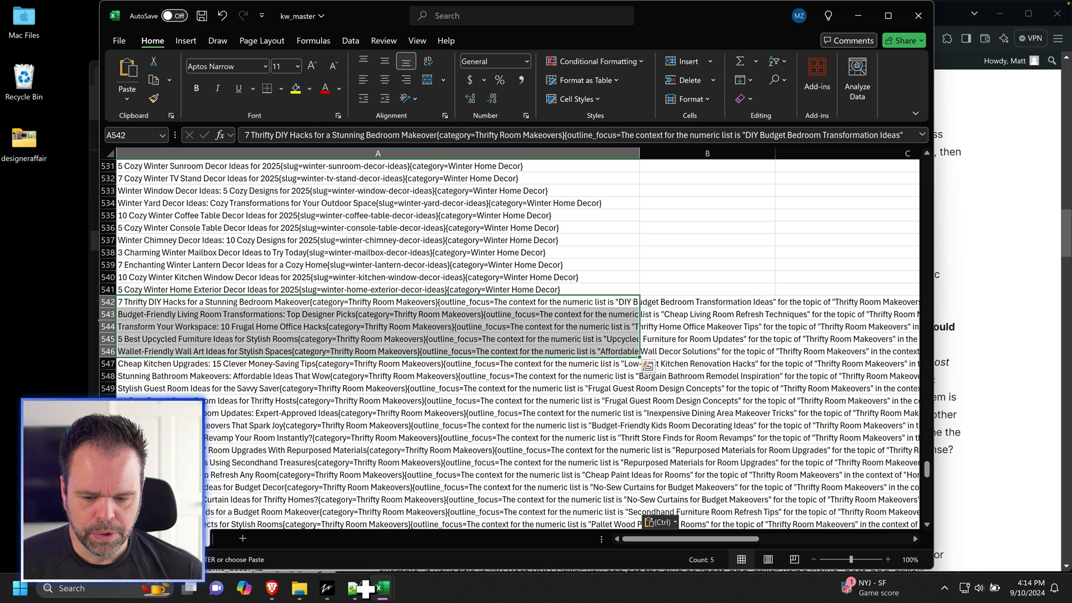
# Step: Visit the live site's Holiday Home Decor category page and find it still empty
pyautogui.click(272, 588)
pyautogui.click(315, 15)
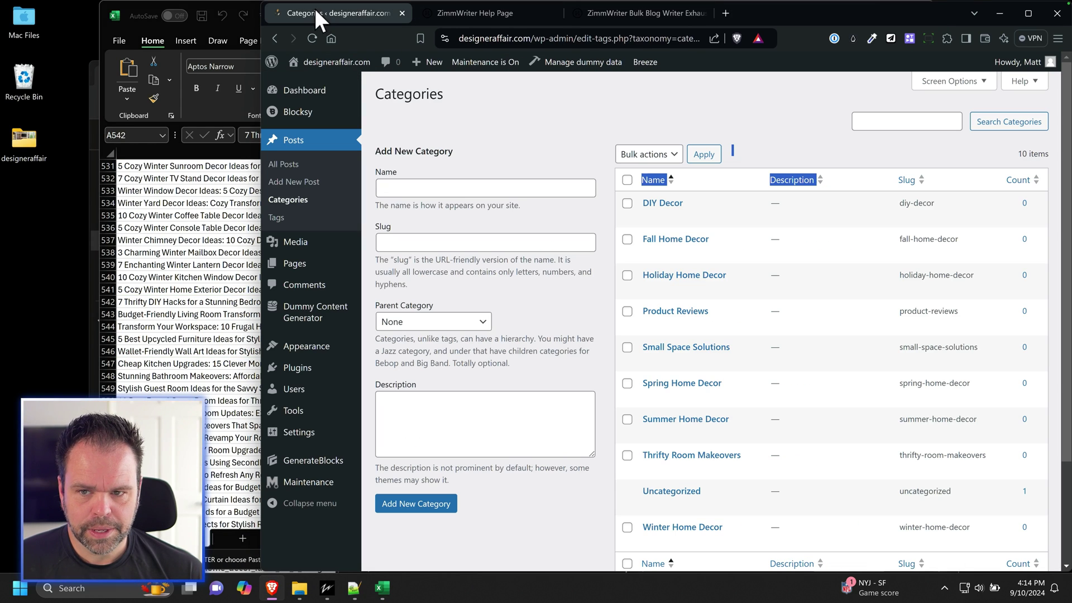
pyautogui.moveTo(351, 64)
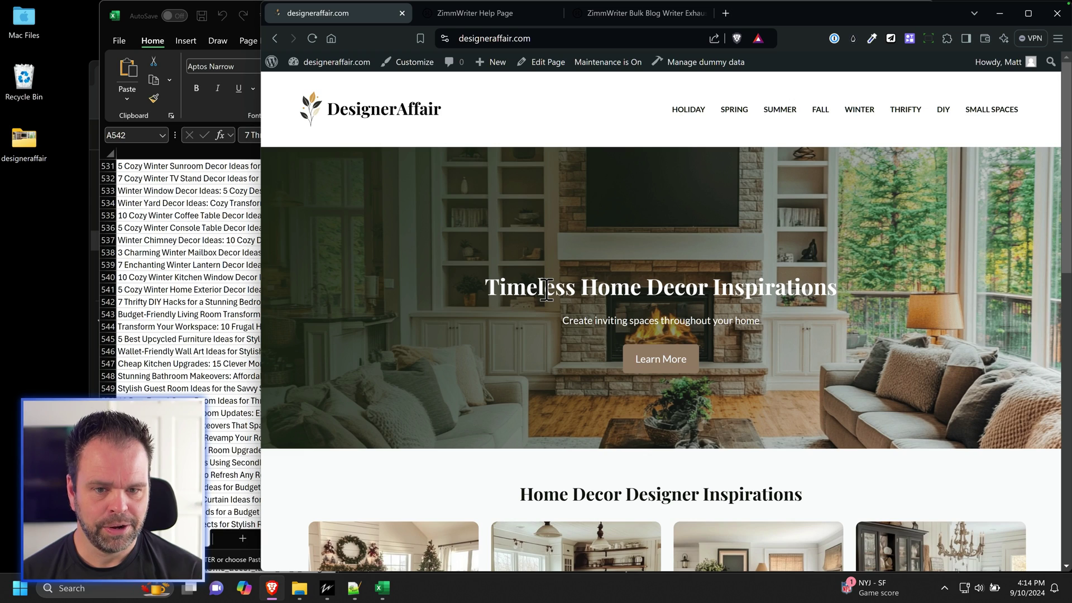
pyautogui.scroll(-5, 546, 290)
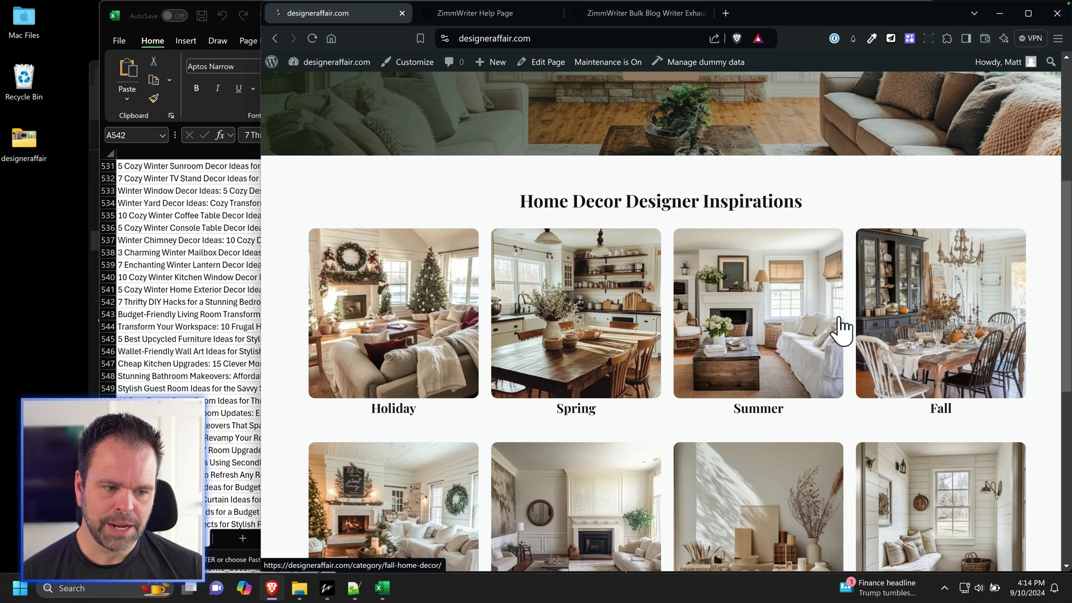
pyautogui.click(427, 313)
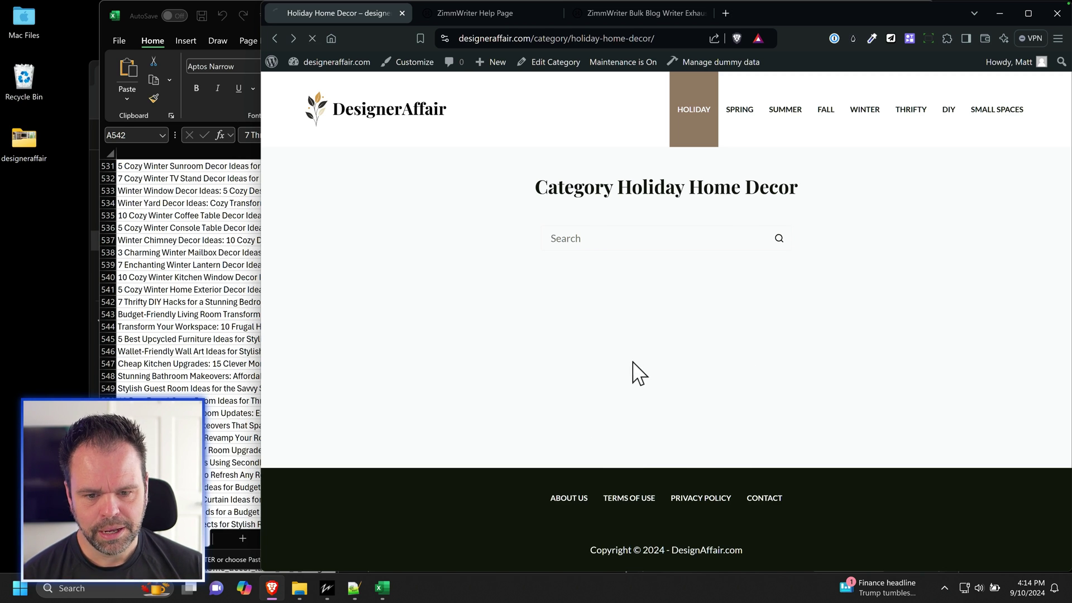
pyautogui.hotkey('alt', 'Left')
pyautogui.scroll(-3, 611, 378)
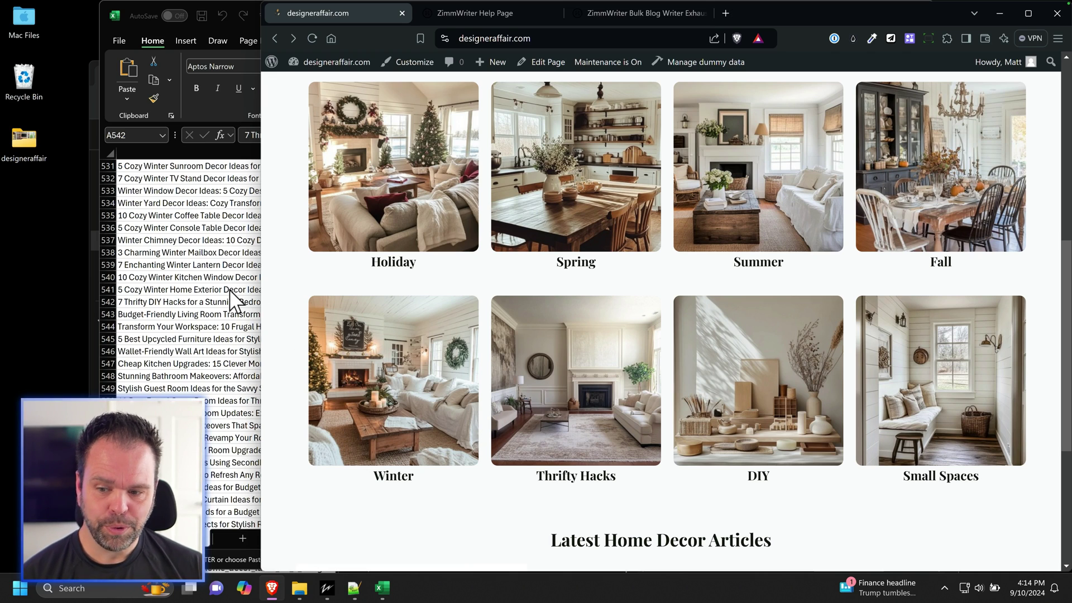
# Step: Bring the kw_master workbook back in front
pyautogui.click(237, 302)
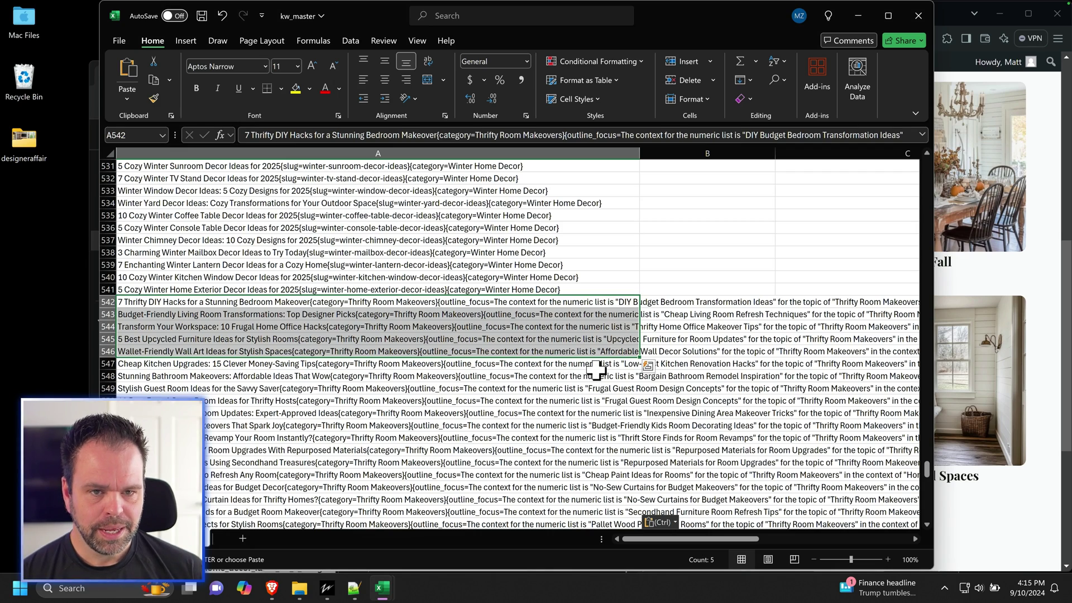
pyautogui.click(1065, 296)
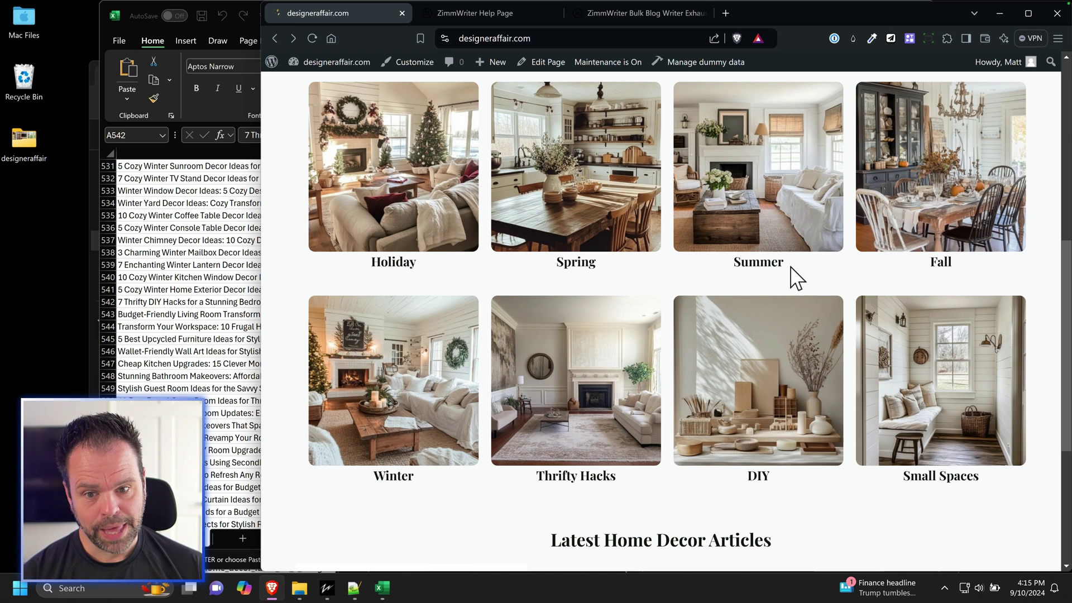
pyautogui.click(221, 235)
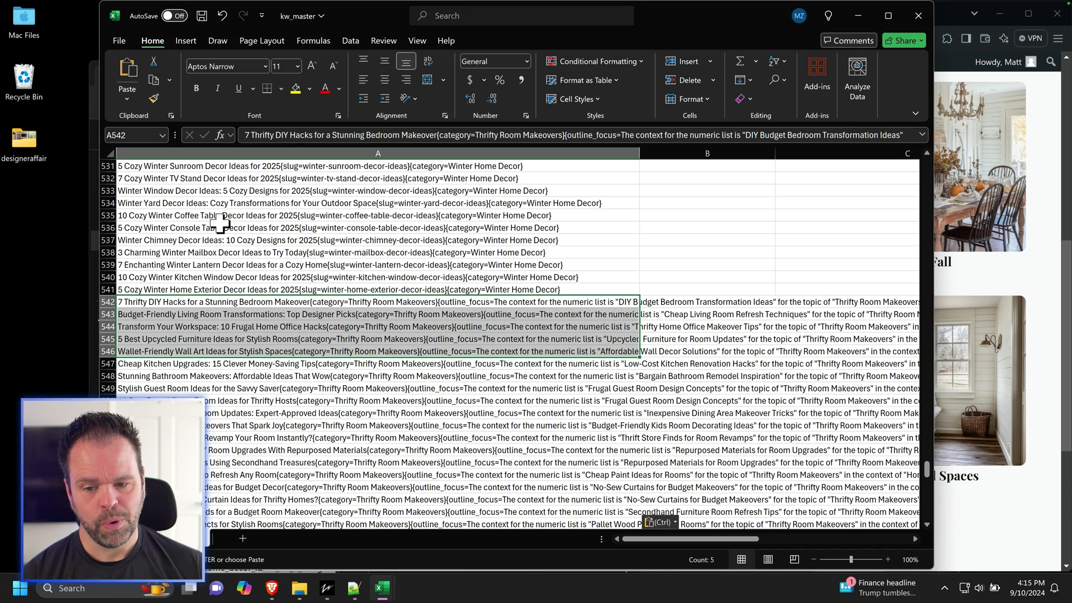
# Step: Add a new worksheet named master_seed
pyautogui.click(1064, 257)
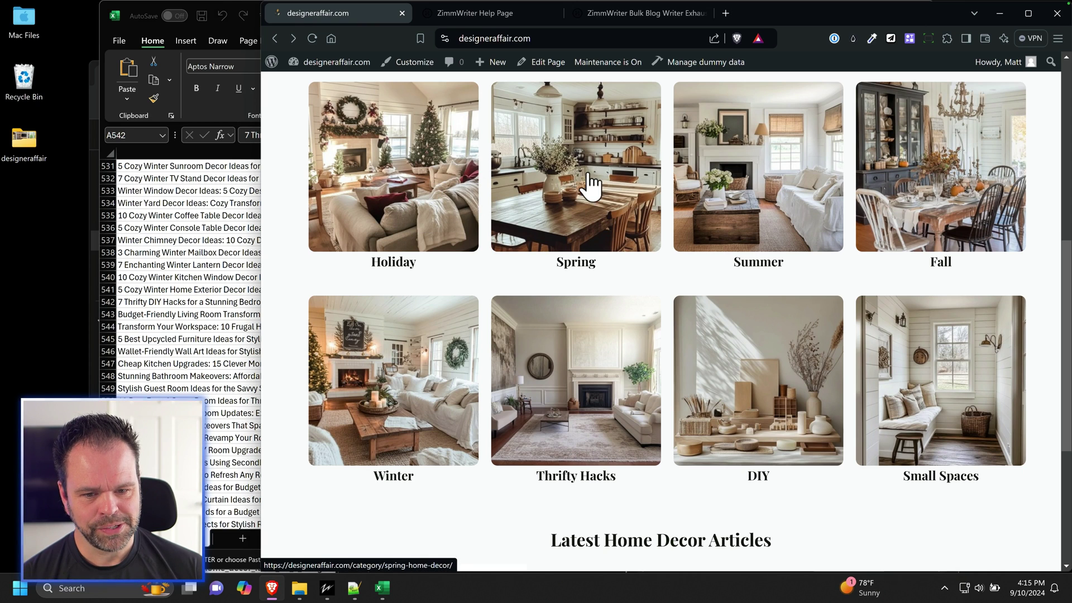
pyautogui.hotkey('alt', 'Tab')
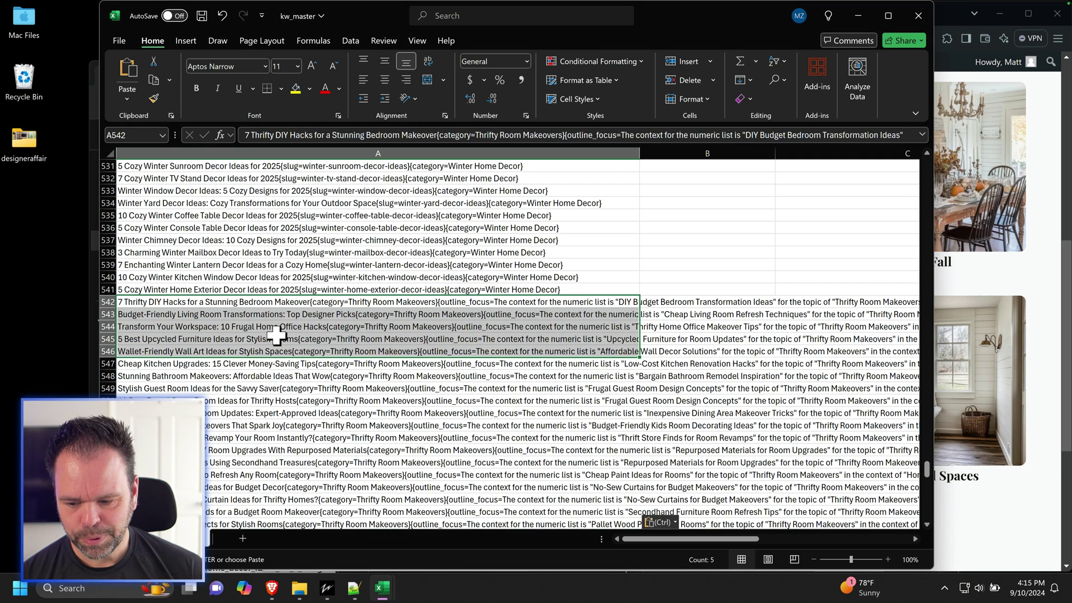
pyautogui.click(243, 537)
pyautogui.doubleClick(234, 538)
pyautogui.write('master_seed')
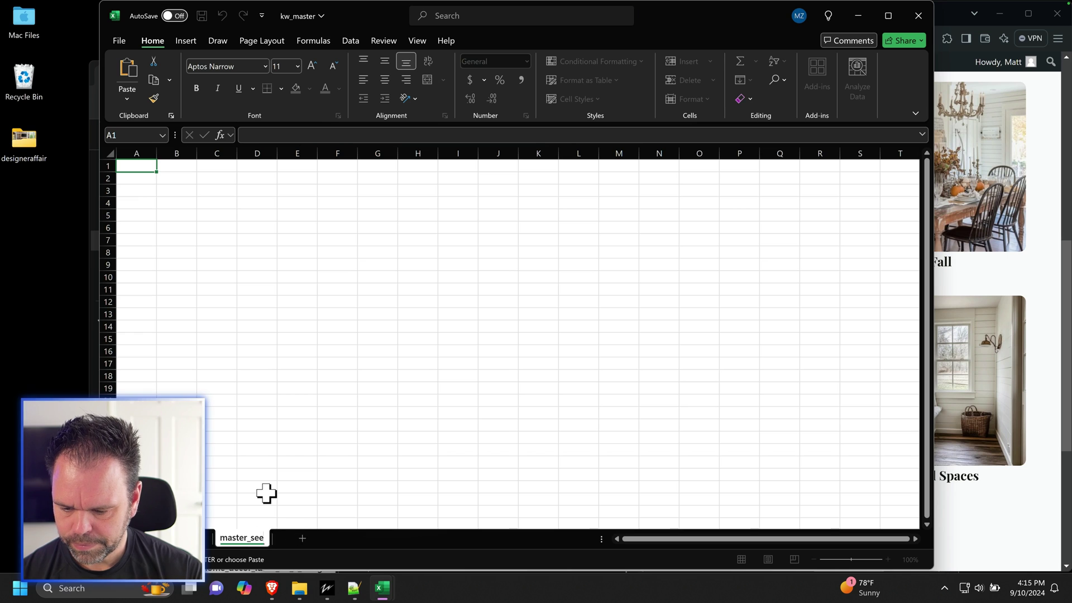
pyautogui.press('Return')
# Step: Move the first five Thrifty Room Makeovers rows (A542:A546) into master_seed at A1
pyautogui.hotkey('ctrl', 'v')
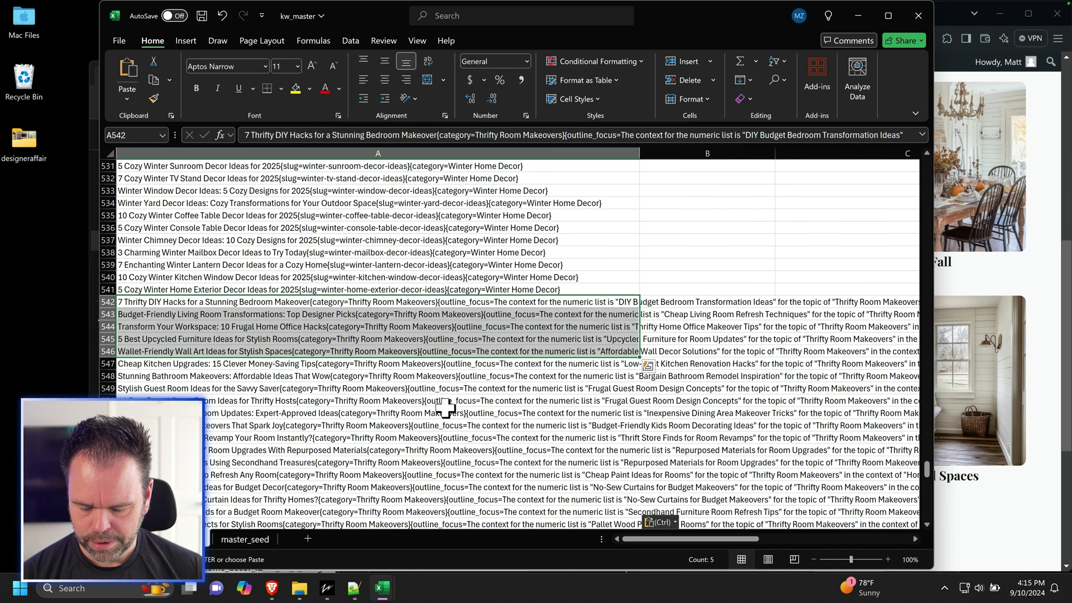
pyautogui.hotkey('ctrl', 'c')
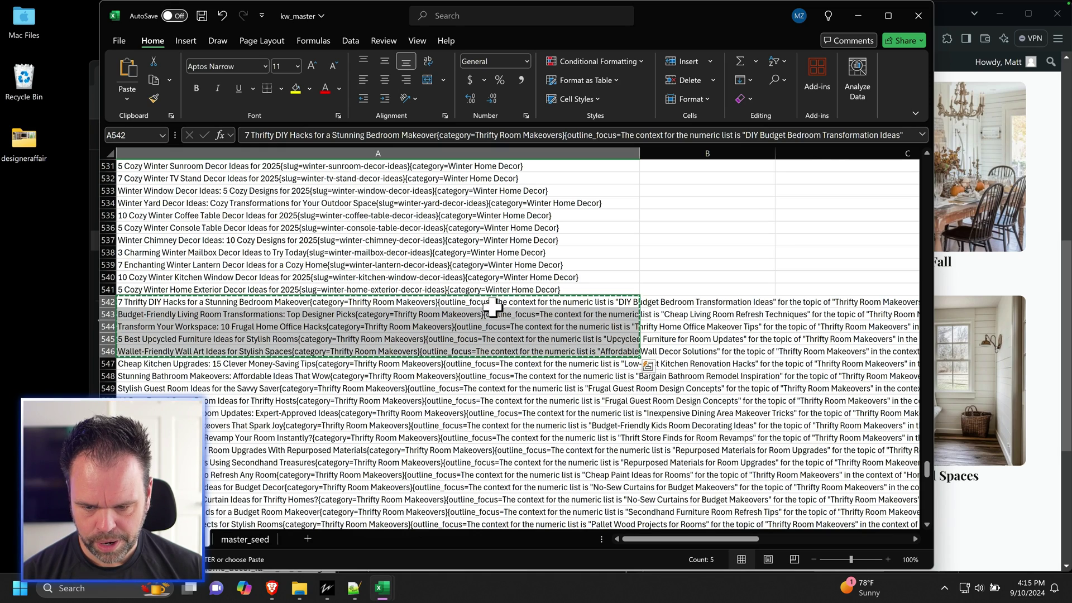
pyautogui.click(261, 543)
pyautogui.hotkey('ctrl', 'v')
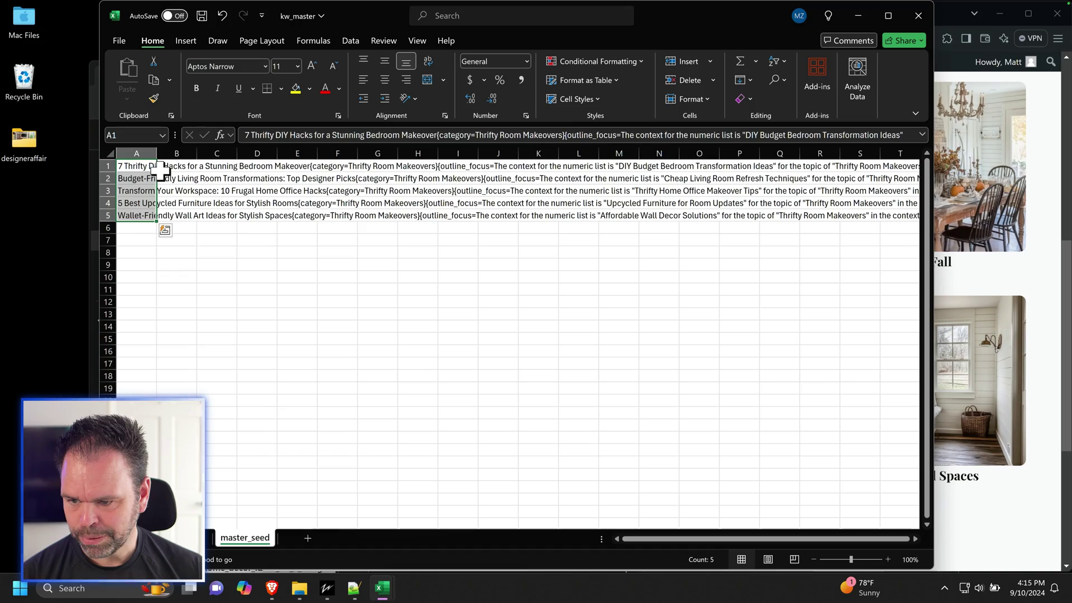
# Step: Move DIY Decor rows 576–580 into master_seed rows 6–10
pyautogui.press('Escape')
pyautogui.hotkey('ctrl', 'pageup')
pyautogui.scroll(-4, 330, 363)
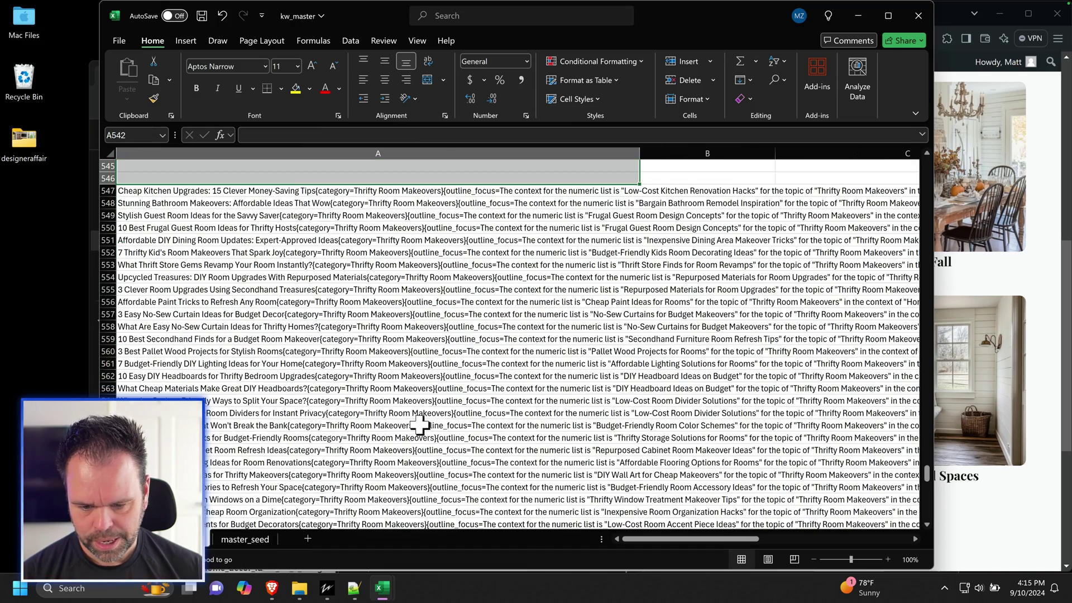
pyautogui.scroll(-2, 402, 409)
pyautogui.click(394, 389)
pyautogui.scroll(-2, 401, 420)
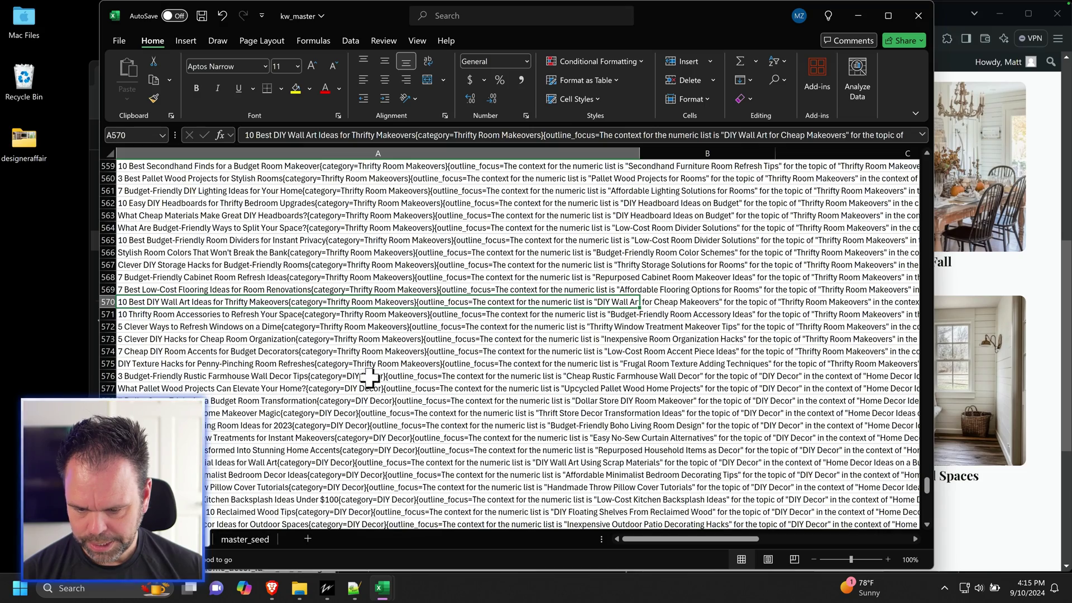
pyautogui.click(168, 376)
pyautogui.scroll(6, 258, 475)
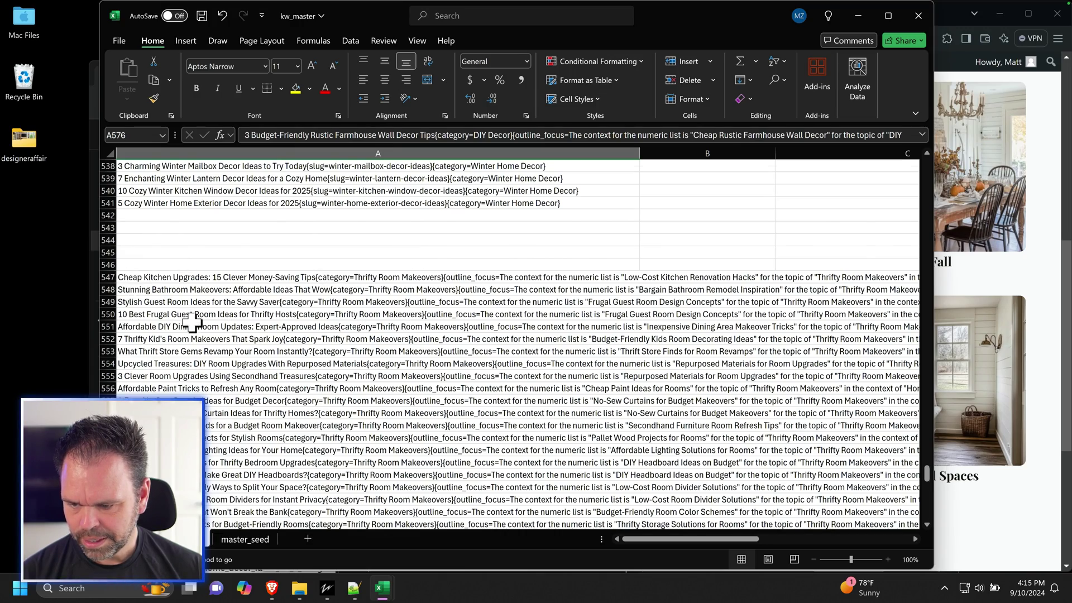
pyautogui.scroll(-1, 128, 282)
pyautogui.scroll(-9, 211, 331)
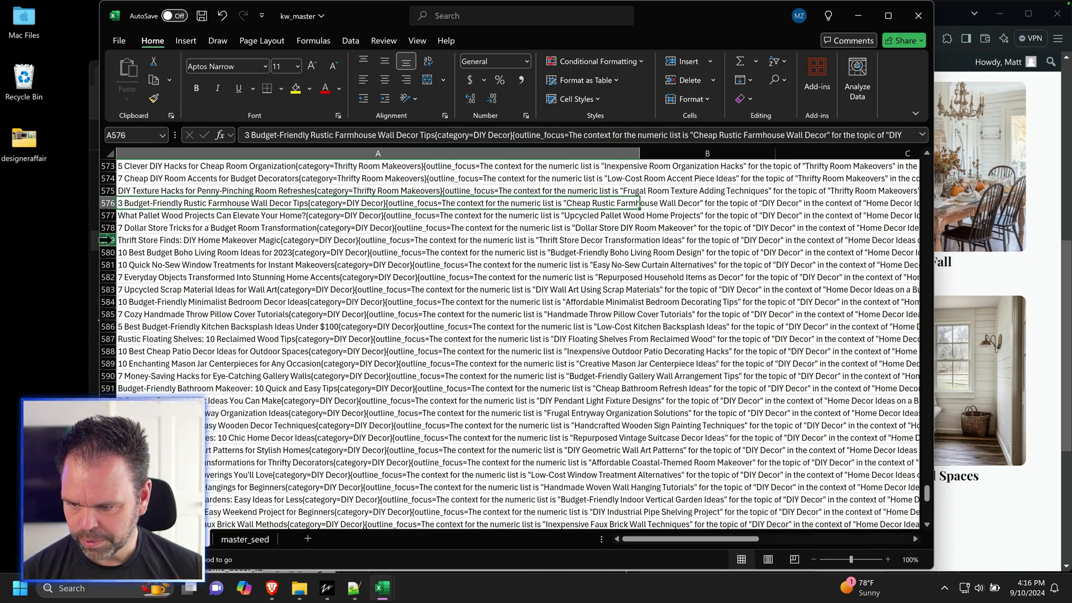
pyautogui.moveTo(106, 252); pyautogui.dragTo(107, 254)
pyautogui.hotkey('ctrl', 'c')
pyautogui.click(246, 539)
pyautogui.click(137, 228)
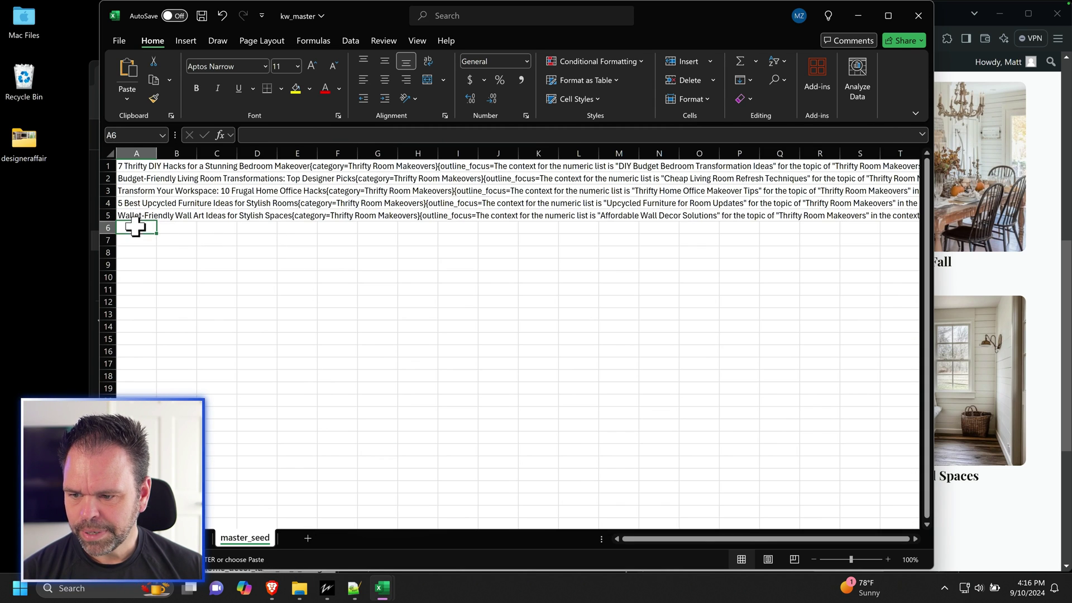
pyautogui.hotkey('ctrl', 'v')
# Step: Select Small Space Solutions rows 609–613 and carry them over to master_seed
pyautogui.click(192, 537)
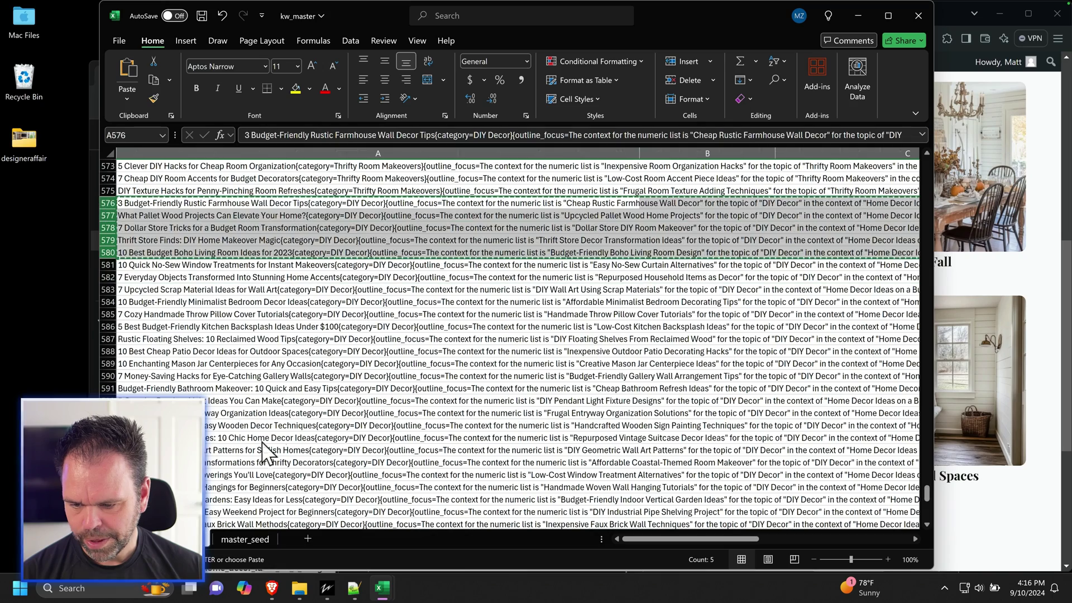
pyautogui.scroll(-10, 111, 268)
pyautogui.click(103, 265)
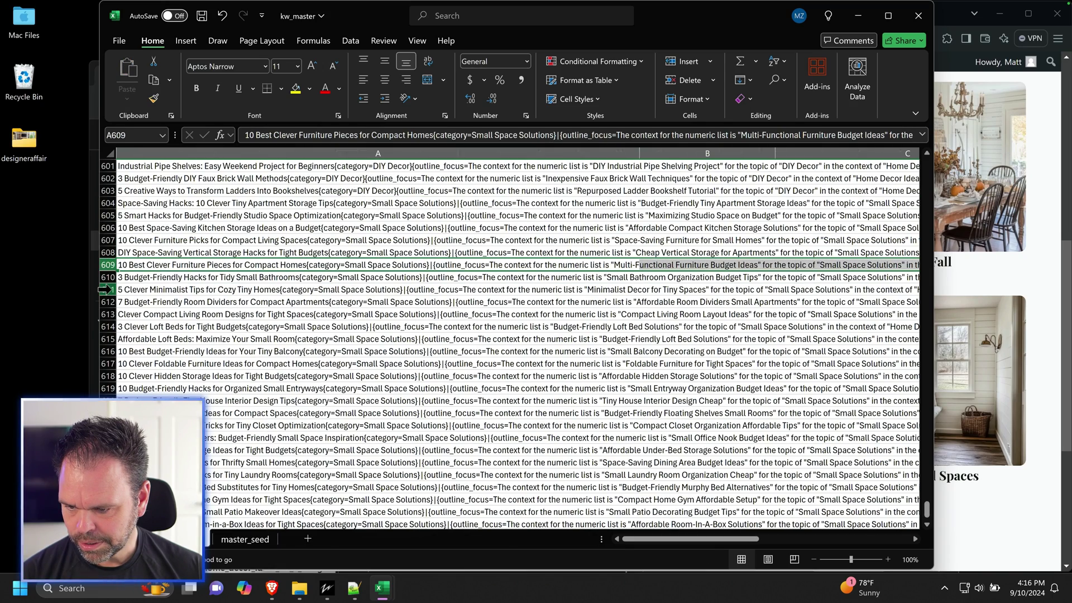
pyautogui.keyDown('shift'); pyautogui.click(110, 315); pyautogui.keyUp('shift')
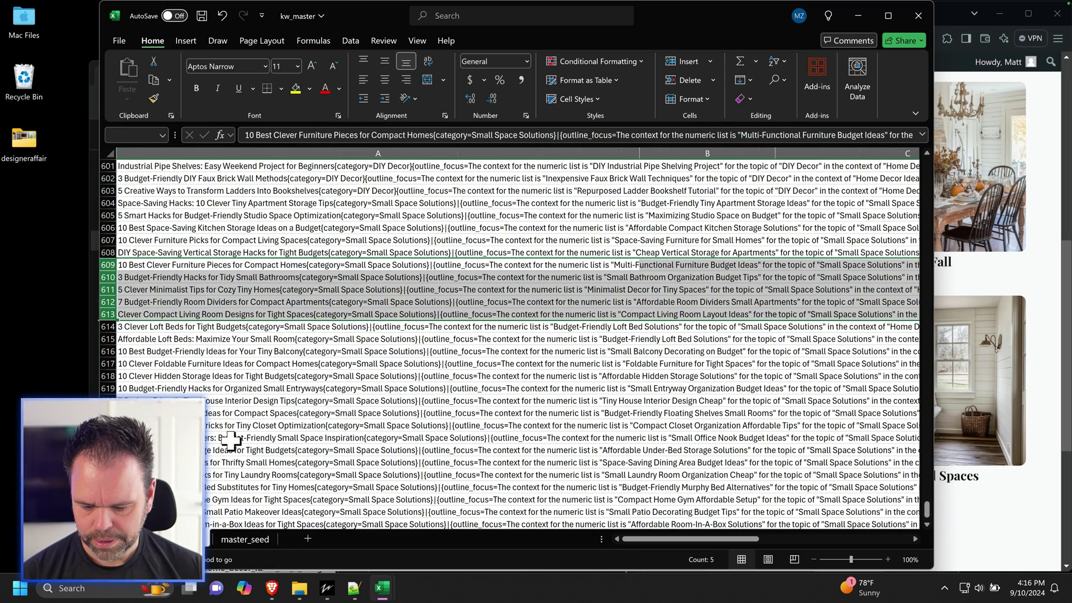
pyautogui.click(243, 541)
pyautogui.moveTo(108, 166); pyautogui.dragTo(109, 290)
pyautogui.click(232, 546)
pyautogui.hotkey('ctrl', 'pageup')
# Step: Select Spring rows 455–459, then move Summer Home Decor rows 502–506 into master_seed rows 31–35
pyautogui.scroll(-18, 383, 251)
pyautogui.click(383, 206)
pyautogui.click(104, 203)
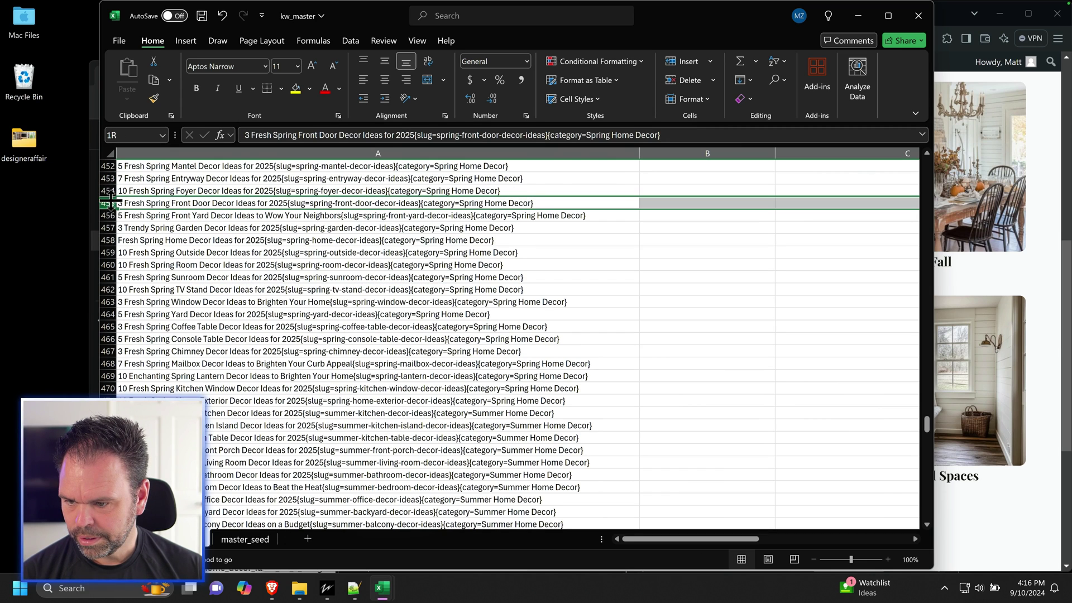
pyautogui.keyDown('shift'); pyautogui.click(109, 253); pyautogui.keyUp('shift')
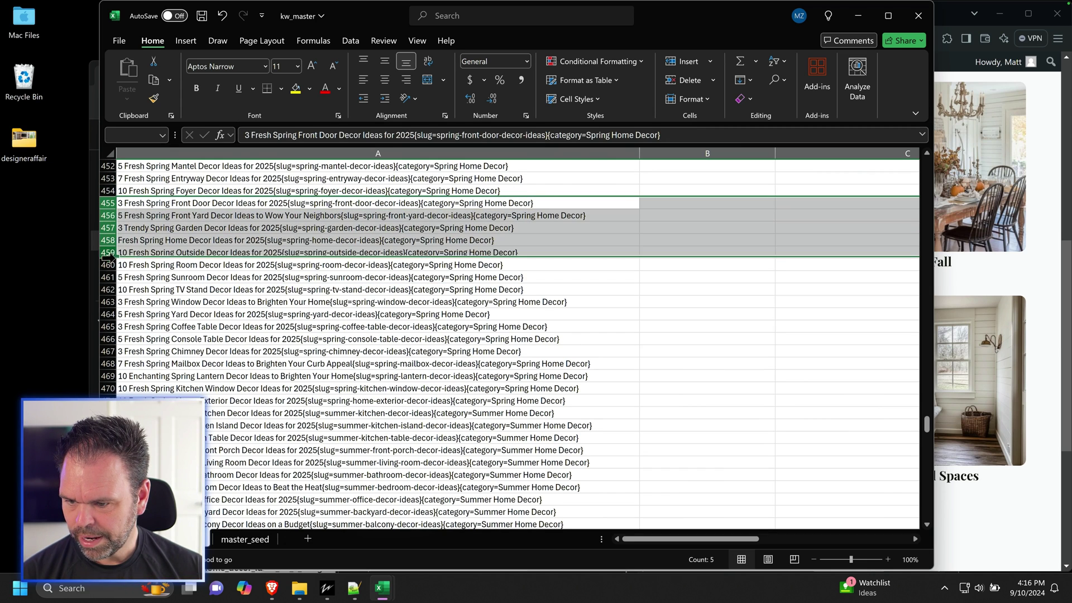
pyautogui.scroll(-15, 110, 259)
pyautogui.click(391, 215)
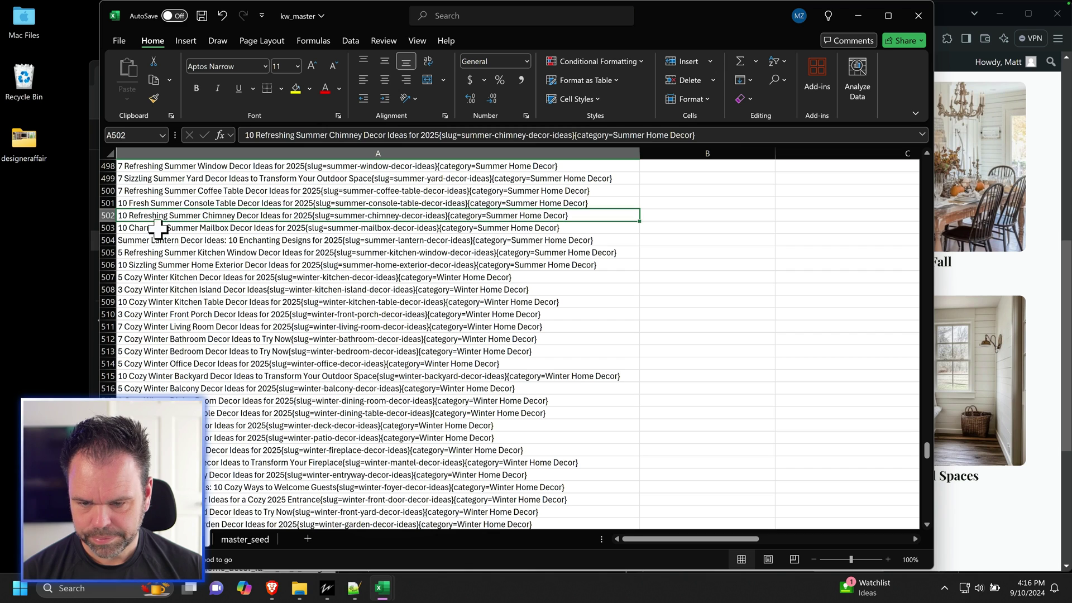
pyautogui.keyDown('shift'); pyautogui.click(107, 264); pyautogui.keyUp('shift')
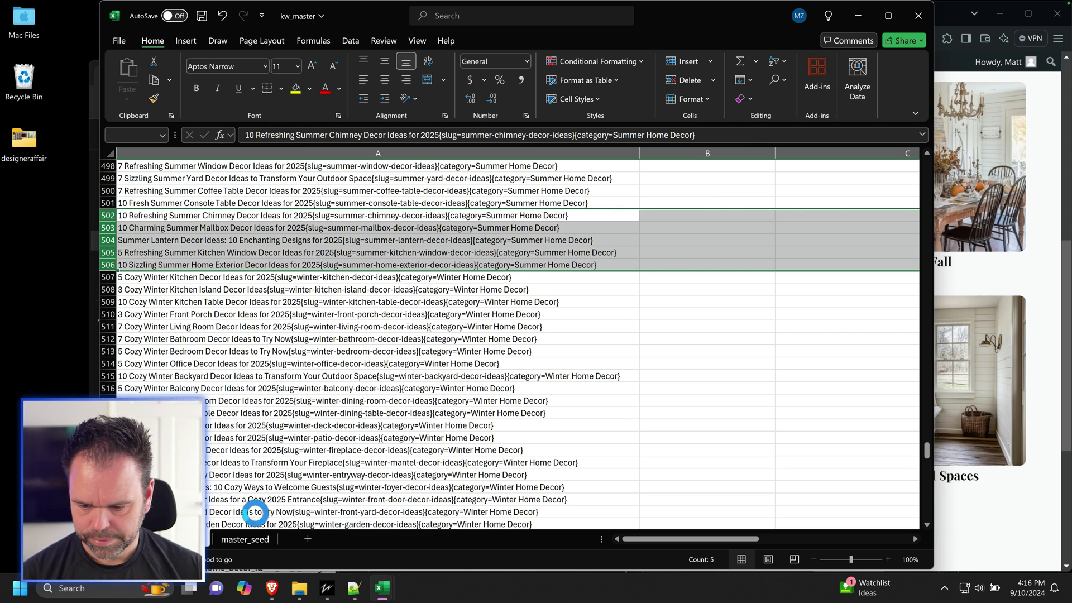
pyautogui.hotkey('ctrl', 'c')
pyautogui.click(245, 539)
pyautogui.click(147, 365)
pyautogui.press('Return')
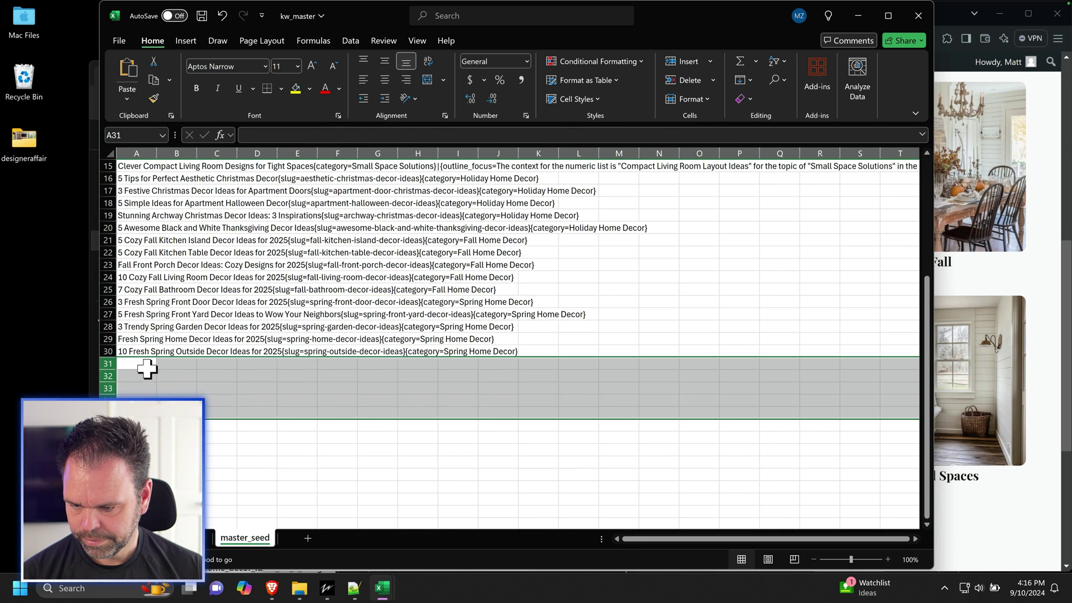
# Step: Move Winter Home Decor rows 510–514 into master_seed rows 36–40
pyautogui.hotkey('ctrl', 'pageup')
pyautogui.scroll(-2, 220, 472)
pyautogui.click(108, 228)
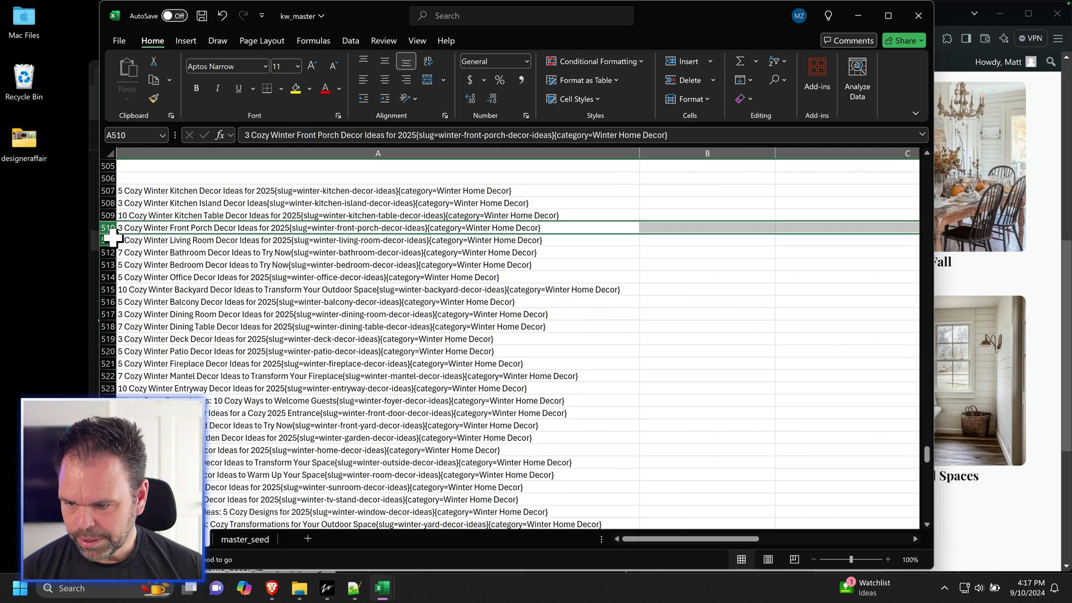
pyautogui.keyDown('shift'); pyautogui.click(103, 277); pyautogui.keyUp('shift')
pyautogui.hotkey('ctrl', 'c')
pyautogui.hotkey('ctrl', 'pagedown')
pyautogui.press('Return')
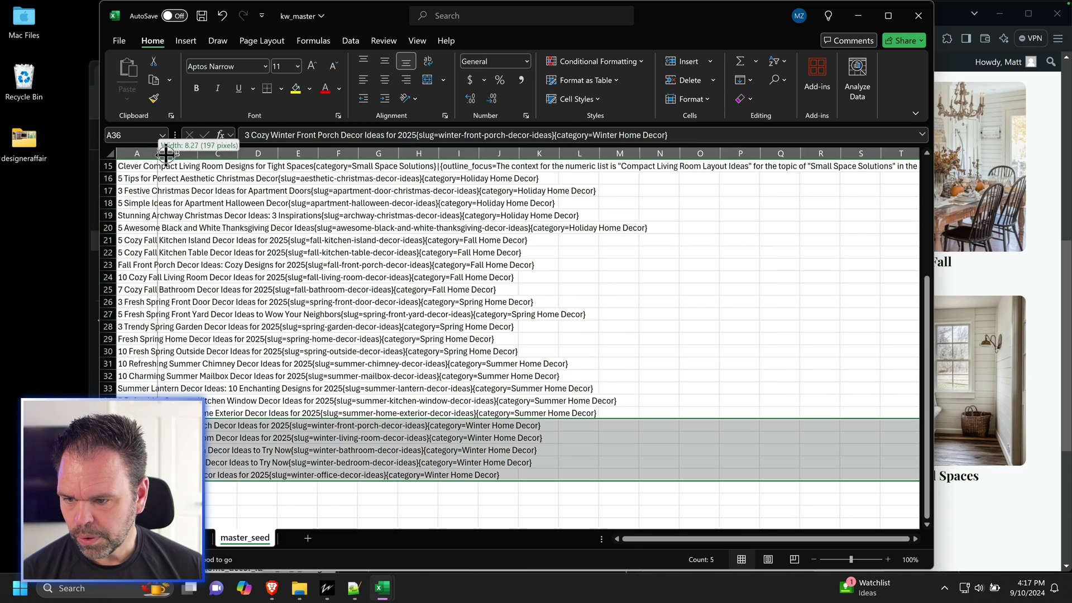
pyautogui.scroll(5, 495, 408)
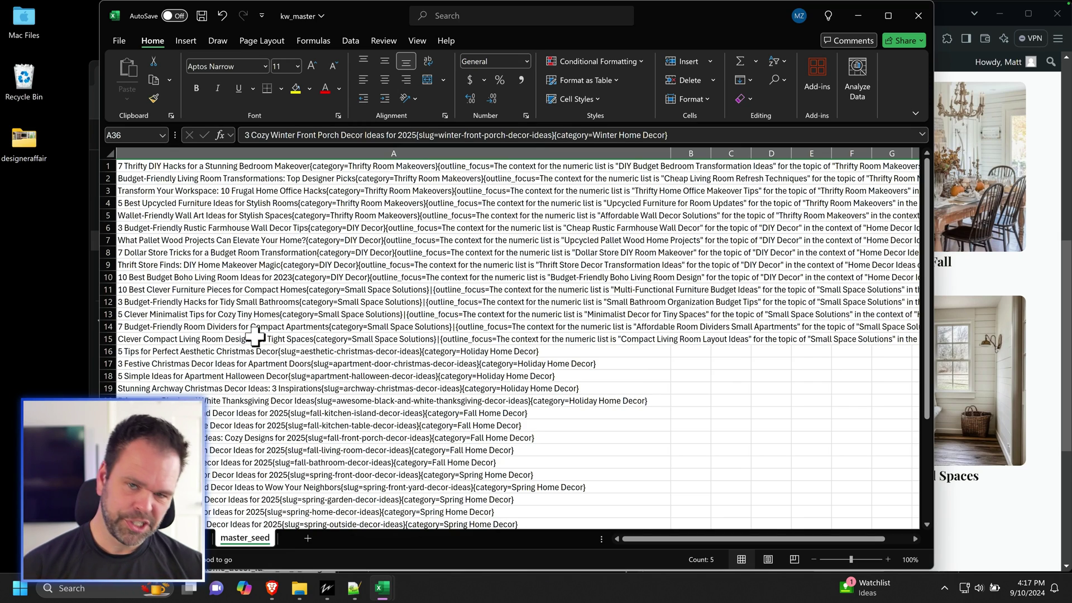
pyautogui.scroll(-5, 262, 340)
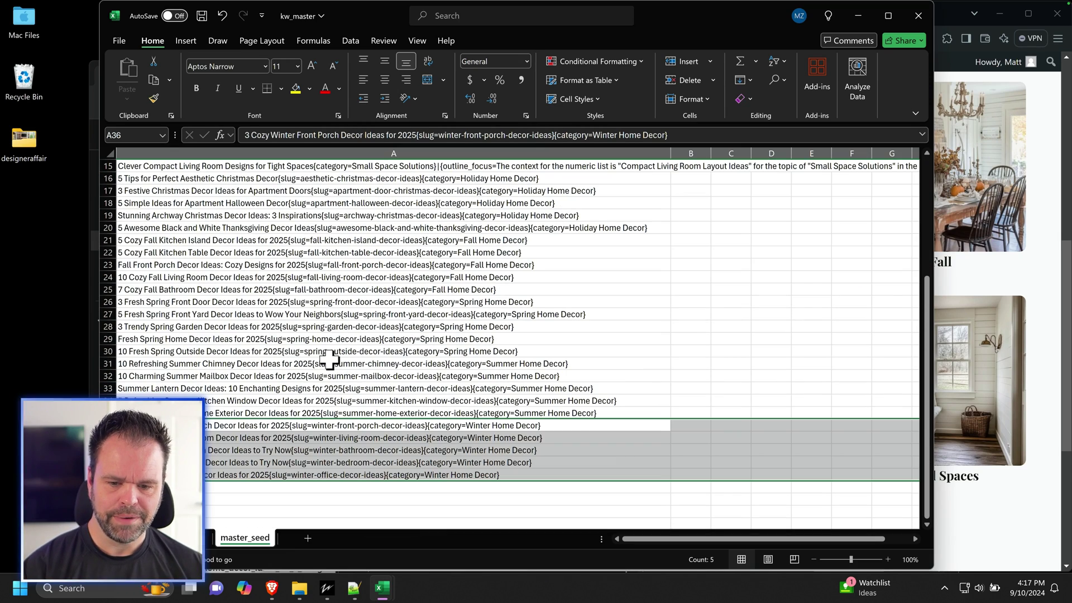
pyautogui.scroll(5, 338, 364)
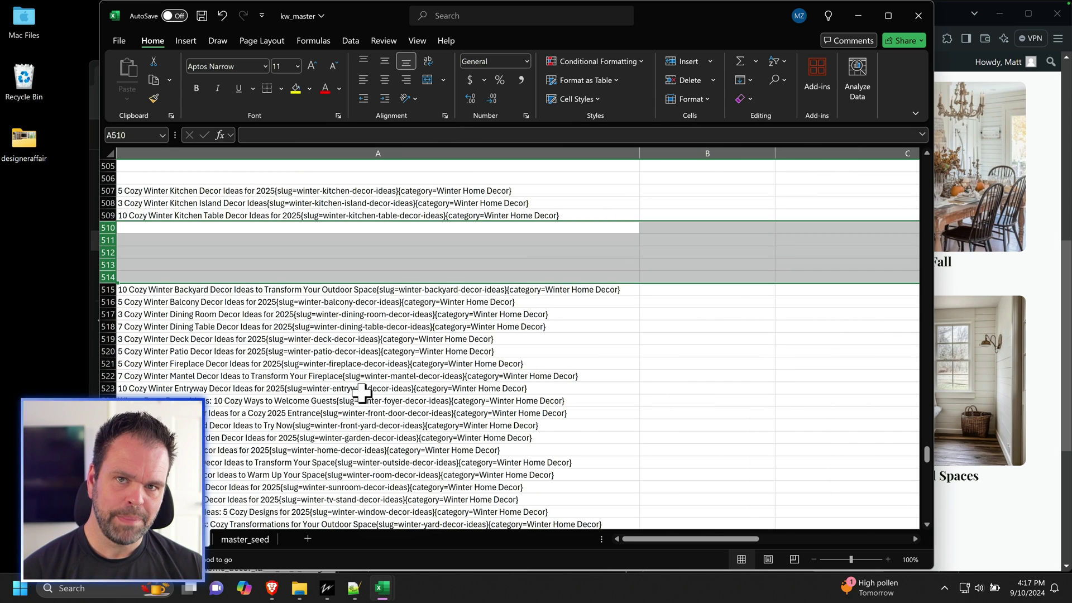
# Step: Set the Bulk Blog Writer's WordPress uploads to publish weekly, starting in 2024
pyautogui.click(327, 588)
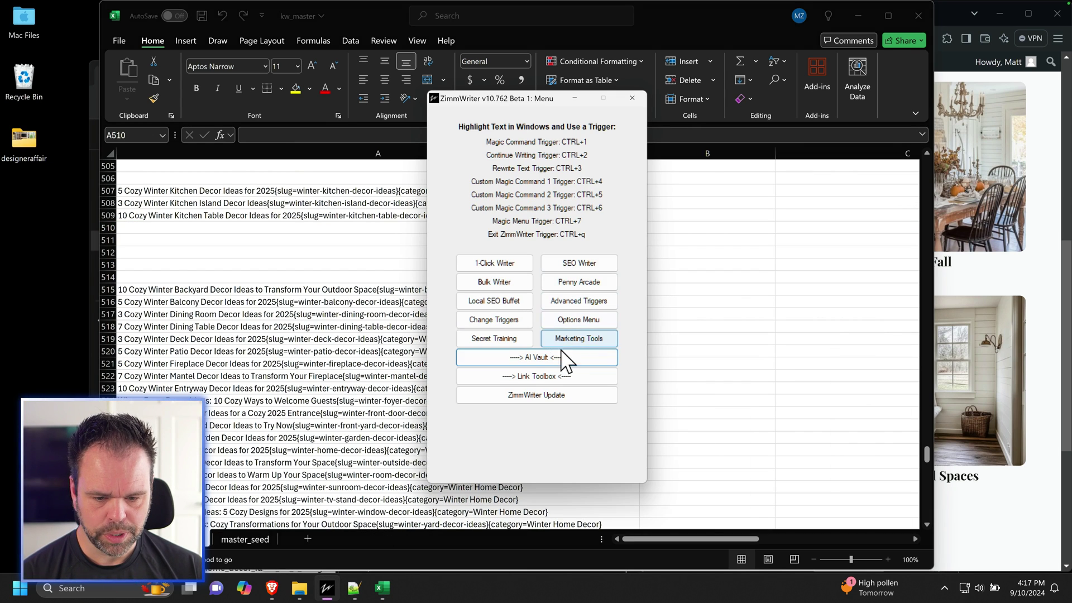
pyautogui.click(516, 282)
pyautogui.click(753, 285)
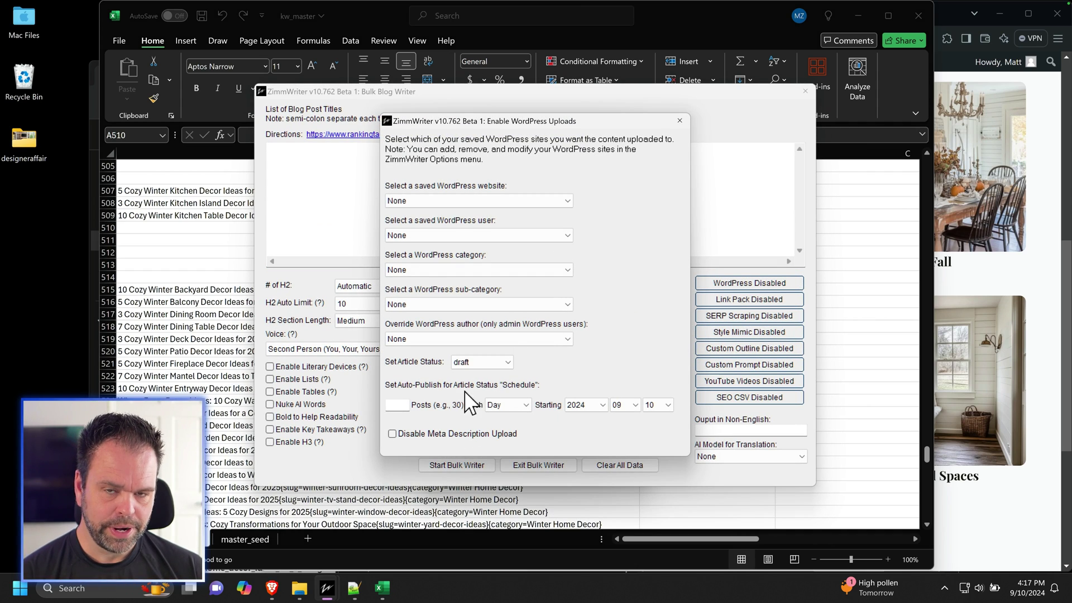
pyautogui.click(497, 411)
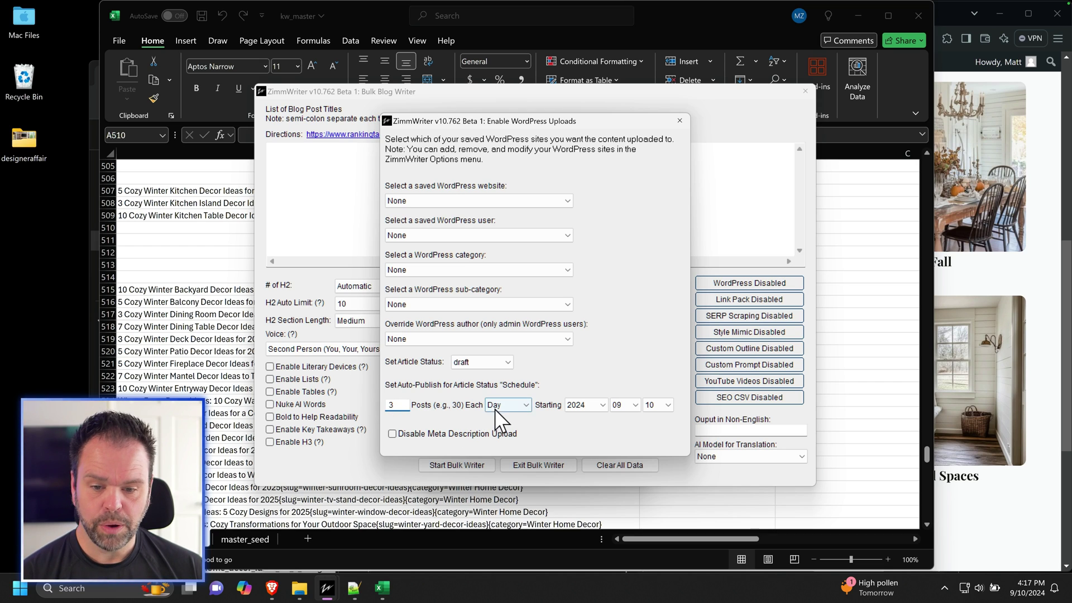
pyautogui.click(497, 426)
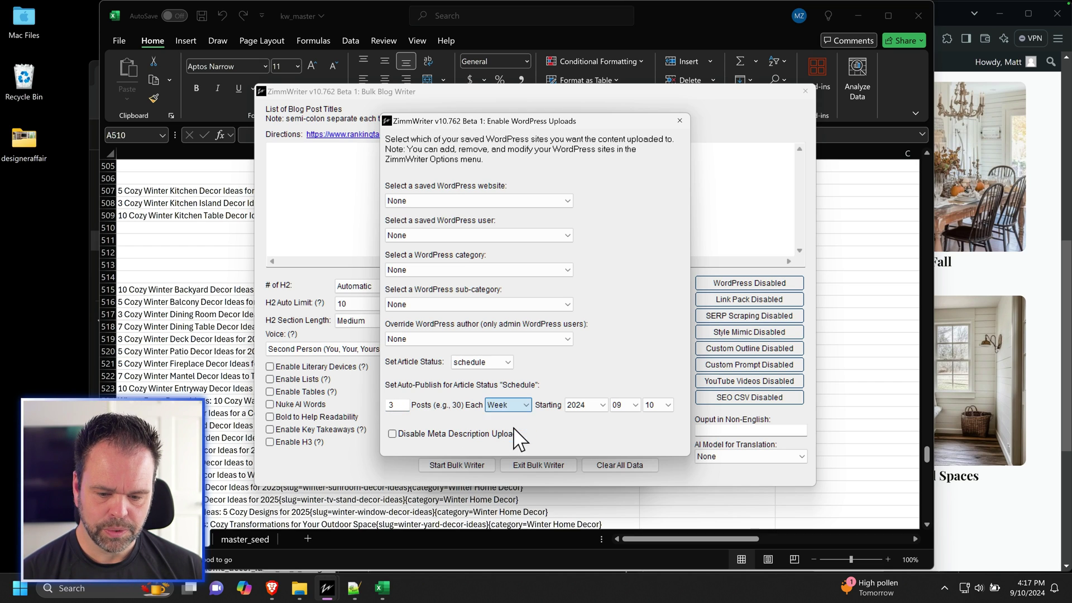
pyautogui.click(586, 405)
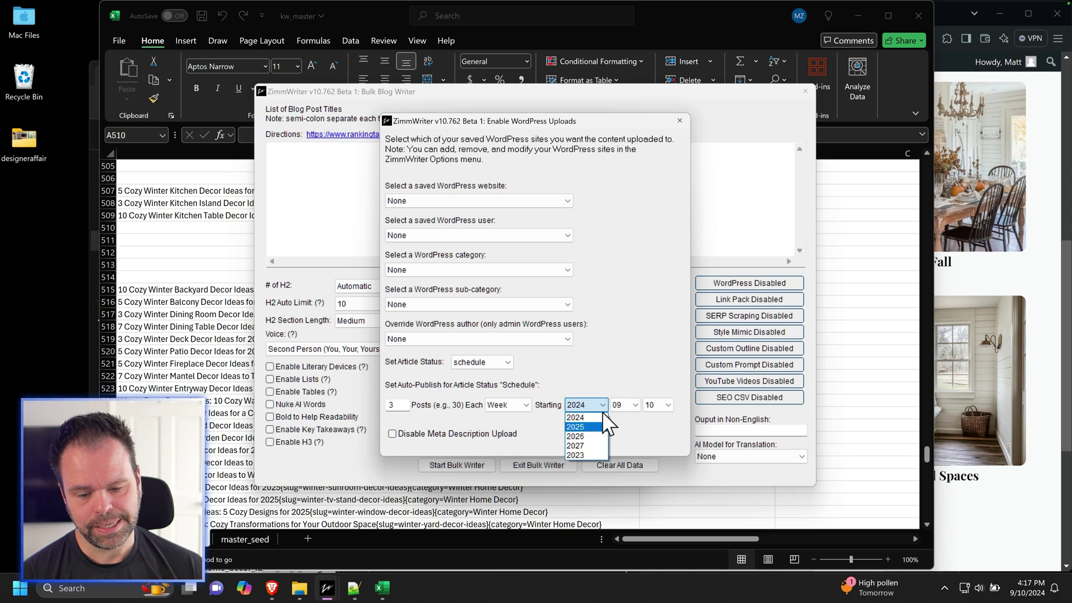
pyautogui.click(619, 386)
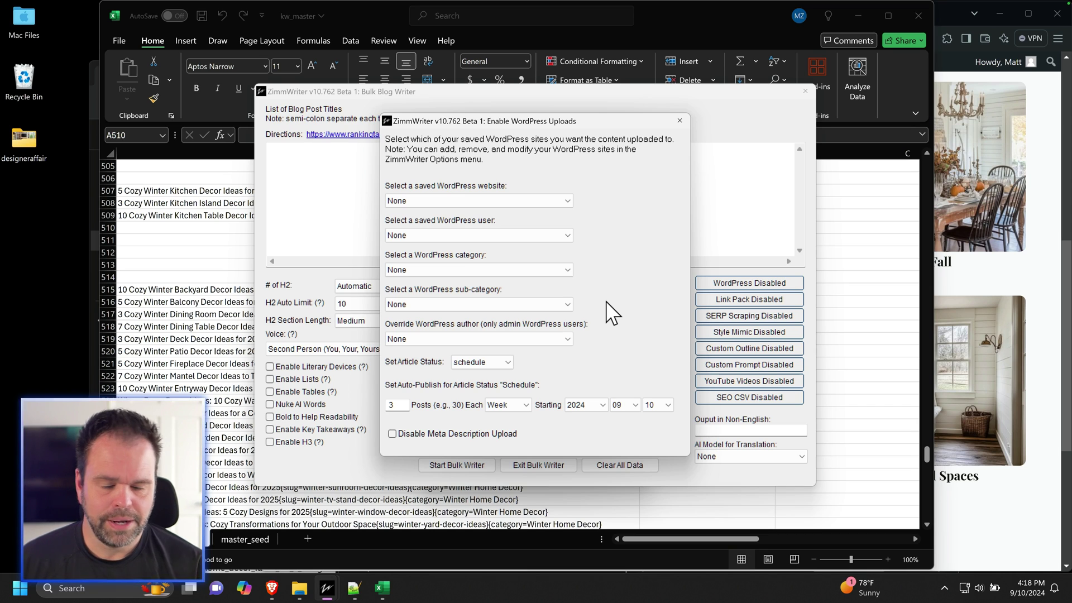
# Step: Remove duplicates from column A of the master list, dropping 39 and leaving 593 unique titles
pyautogui.click(686, 123)
pyautogui.click(805, 92)
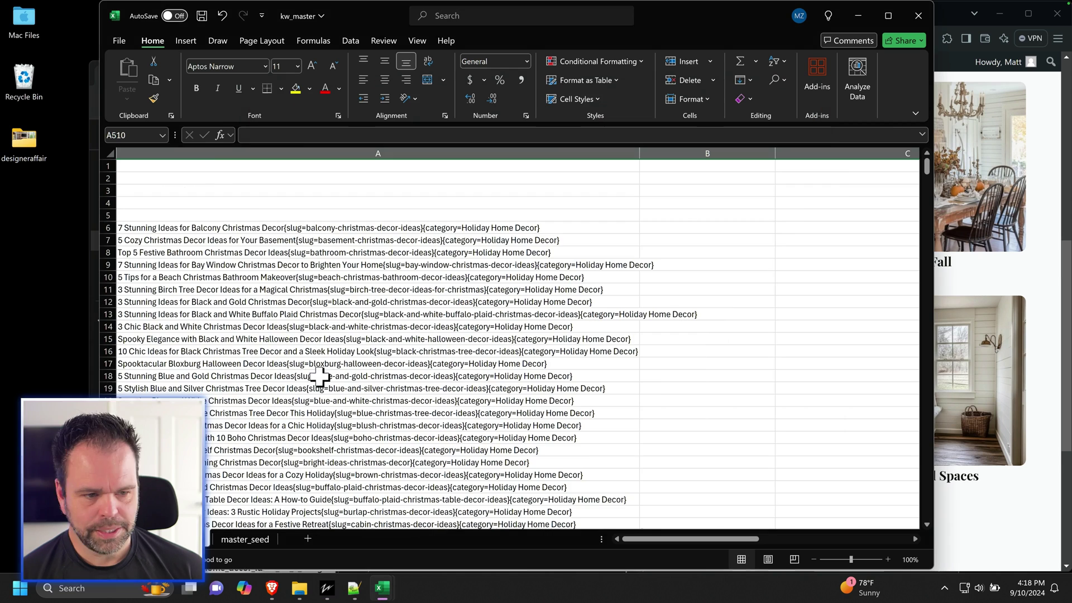
pyautogui.click(230, 154)
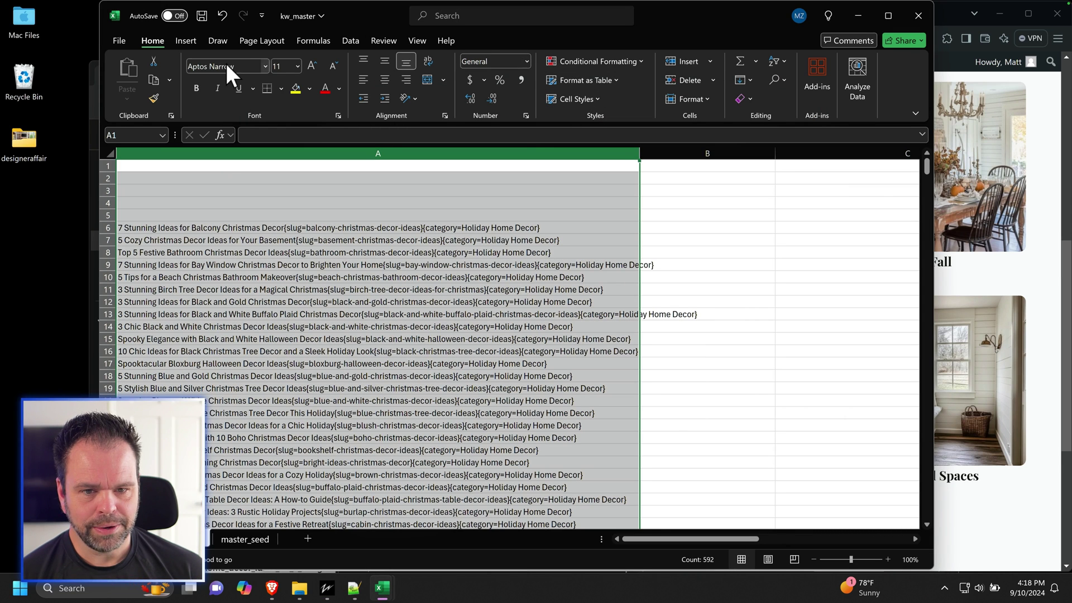
pyautogui.click(350, 41)
pyautogui.click(669, 80)
pyautogui.click(258, 200)
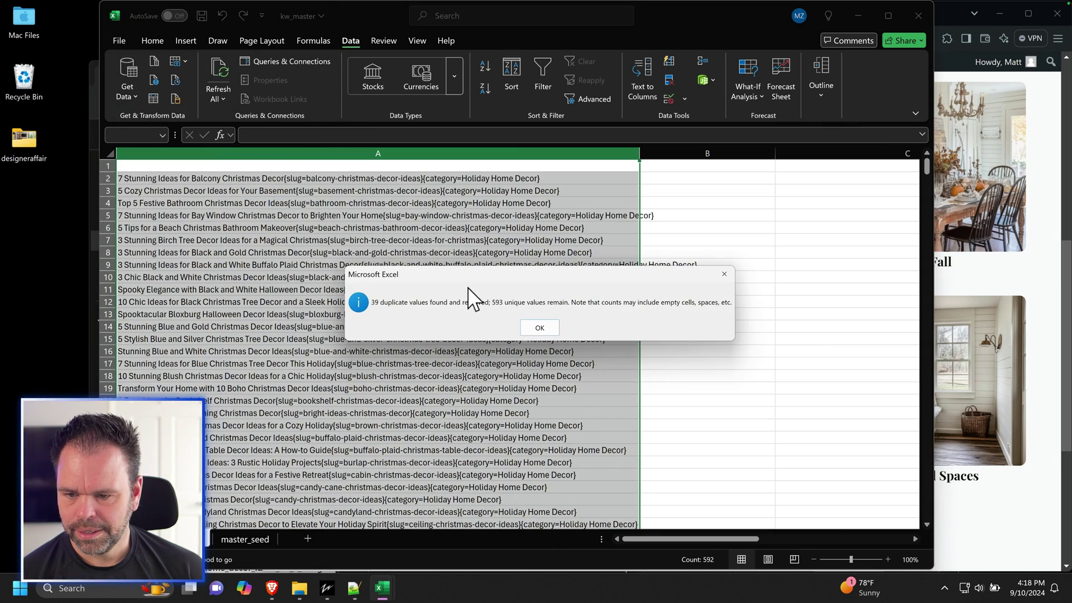
pyautogui.click(539, 327)
# Step: Delete the empty first row and add a new blank sheet
pyautogui.click(101, 165)
pyautogui.rightClick(100, 165)
pyautogui.click(137, 309)
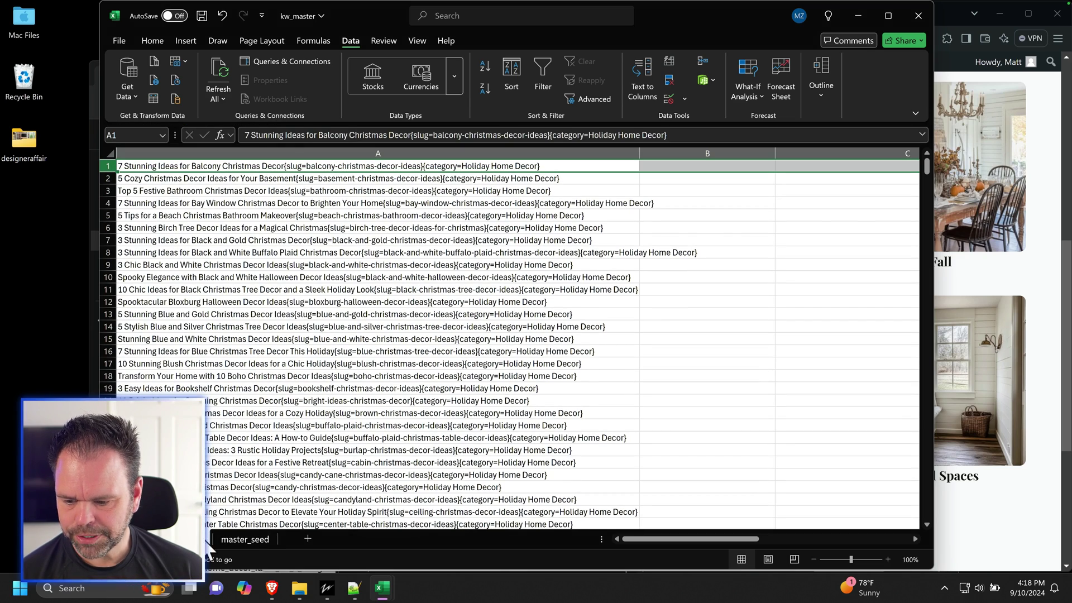
pyautogui.click(241, 540)
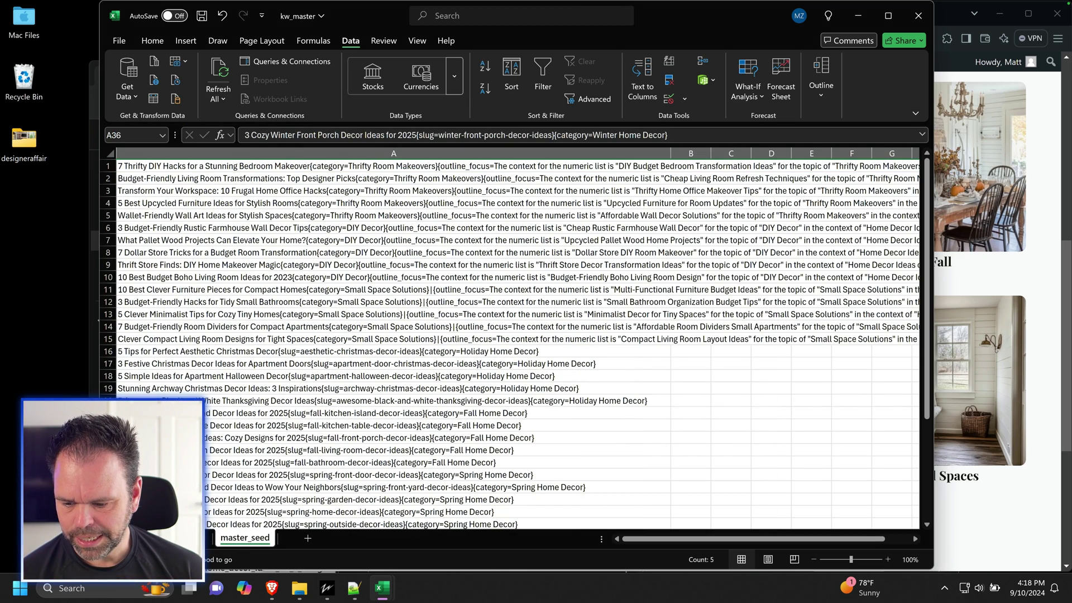
pyautogui.click(308, 539)
# Step: Move the new sheet after master and name it product_roundups
pyautogui.moveTo(267, 541); pyautogui.dragTo(331, 537)
pyautogui.write('product_roundups')
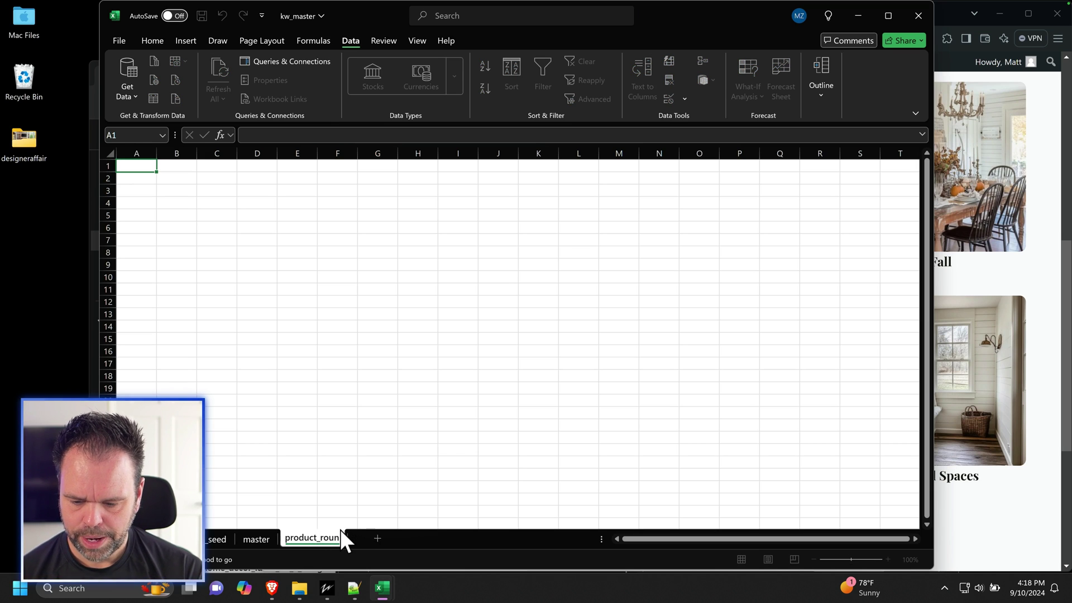
pyautogui.press('Return')
pyautogui.click(385, 430)
pyautogui.click(410, 461)
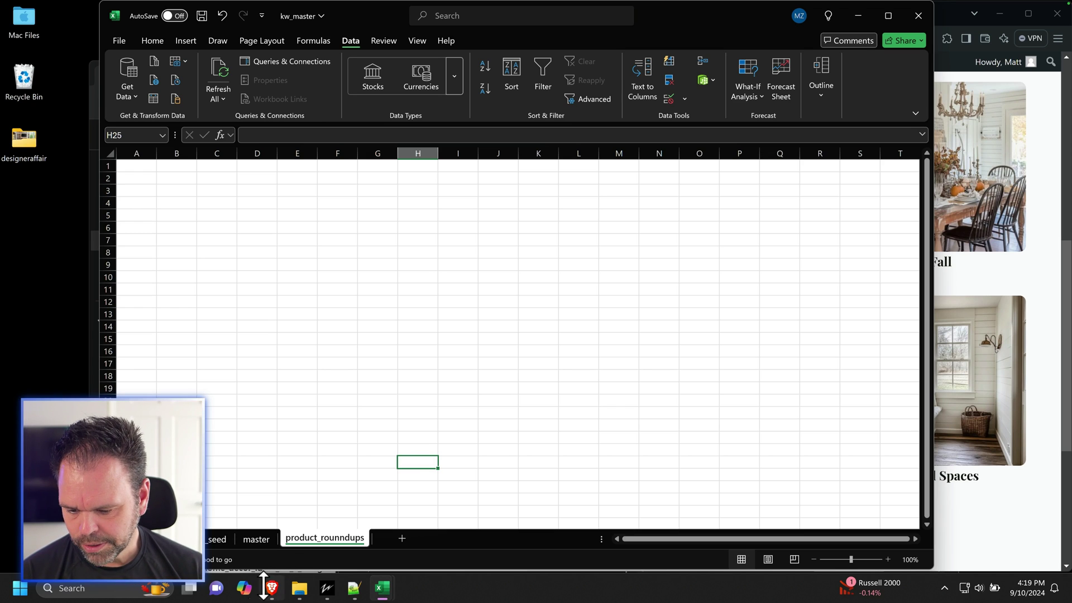
# Step: Find kw_roundups_done in the zimmwriter output folder, cancel an accidental rename, and return to Excel
pyautogui.hotkey('alt', 'Tab')
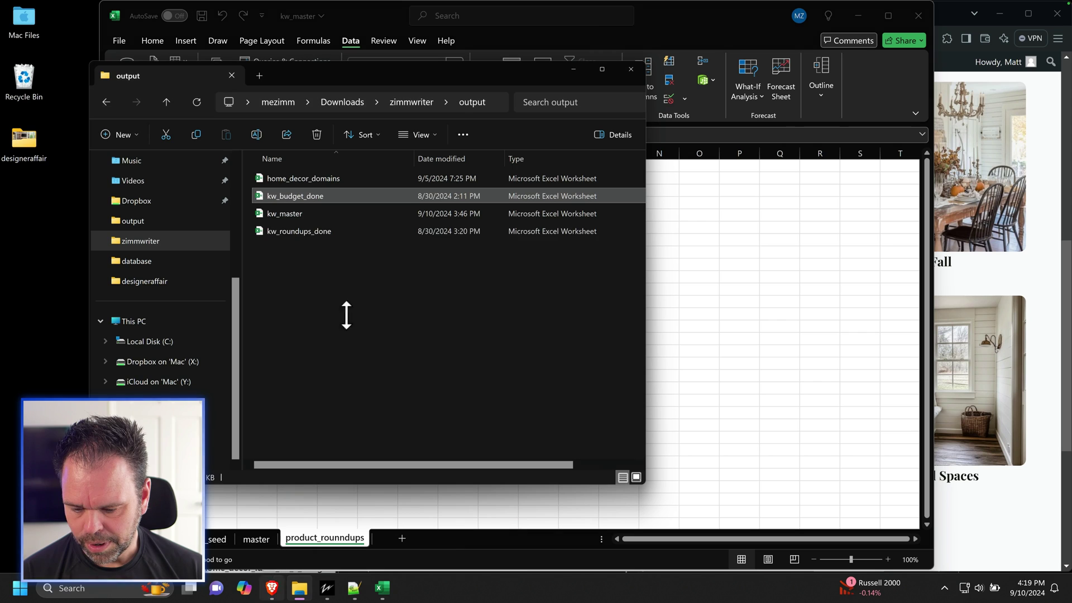
pyautogui.moveTo(309, 195); pyautogui.dragTo(24, 146)
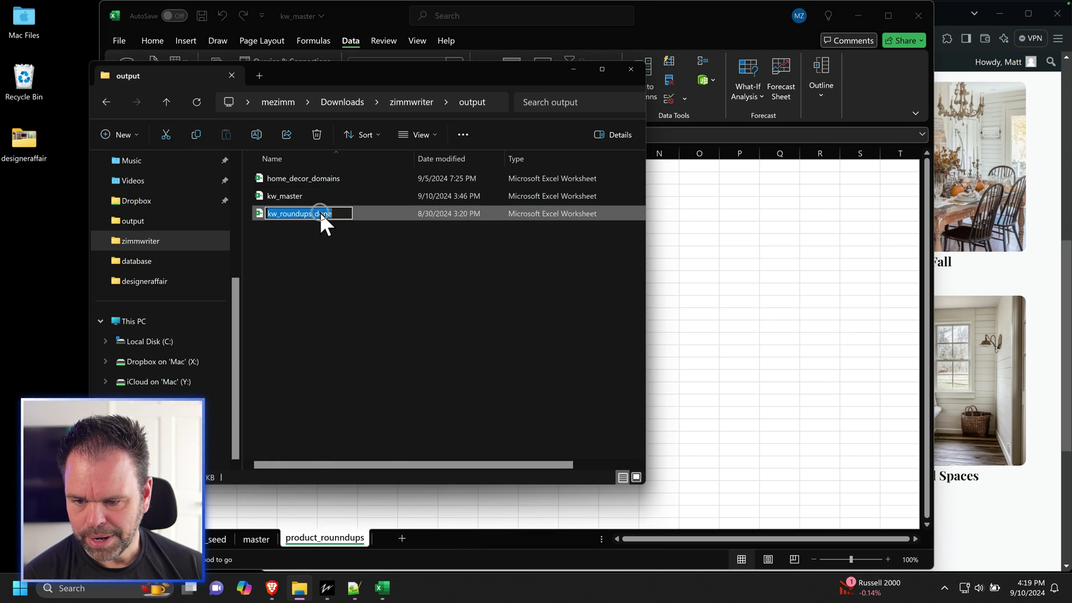
pyautogui.press('Return')
pyautogui.hotkey('alt', 'Tab')
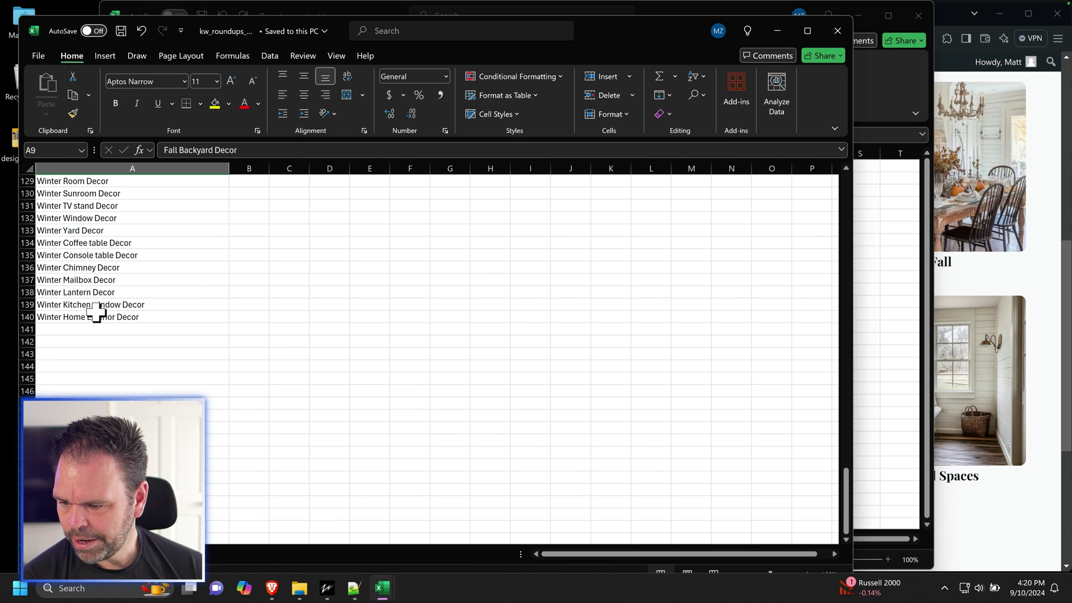
# Step: Copy the 140 roundup keywords from kw_roundups_done into column A of product_rounndups, starting with Fall Kitchen Decor
pyautogui.moveTo(95, 316); pyautogui.dragTo(108, 179)
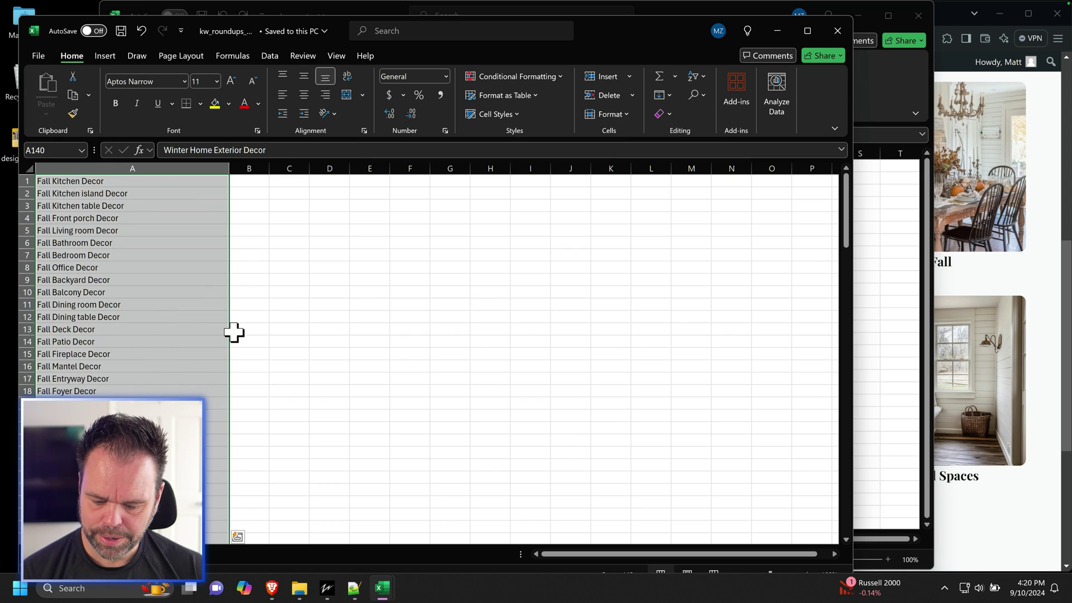
pyautogui.hotkey('ctrl', 'c')
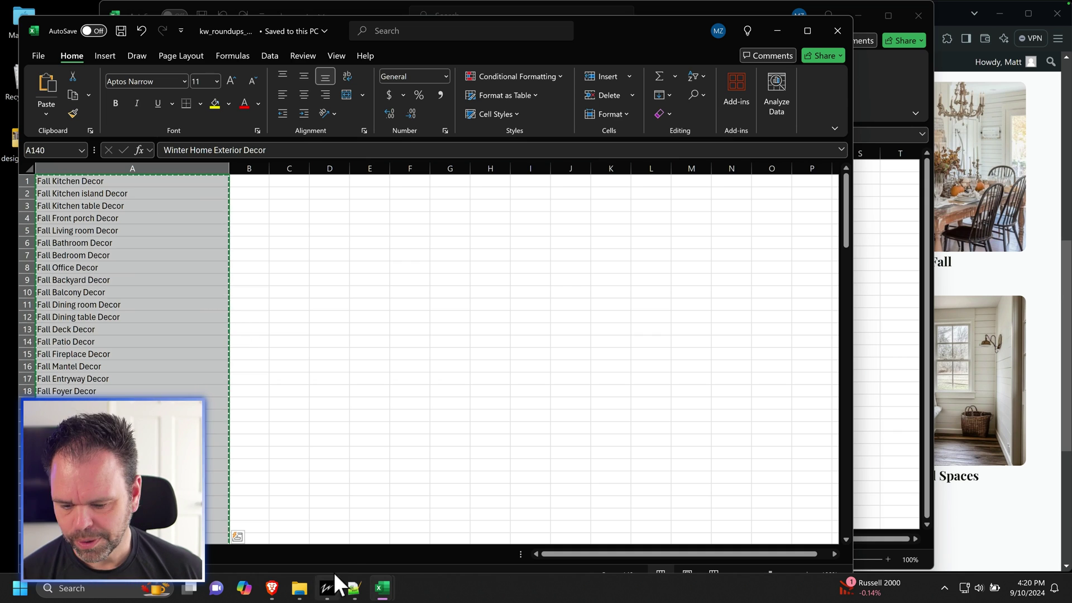
pyautogui.moveTo(384, 591)
pyautogui.click(342, 539)
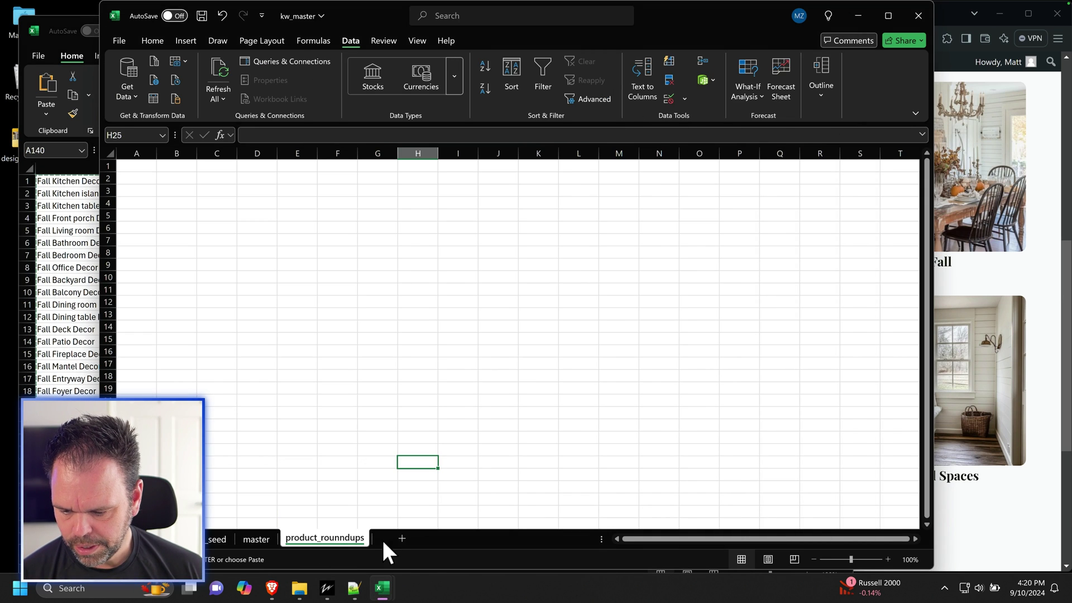
pyautogui.click(138, 158)
pyautogui.hotkey('ctrl', 'v')
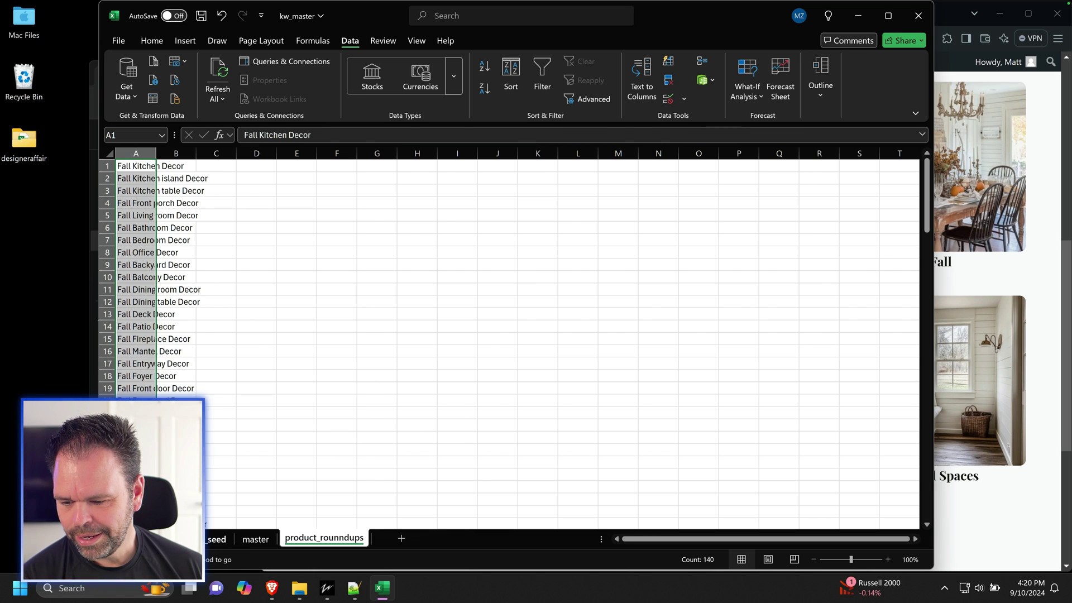
pyautogui.click(218, 539)
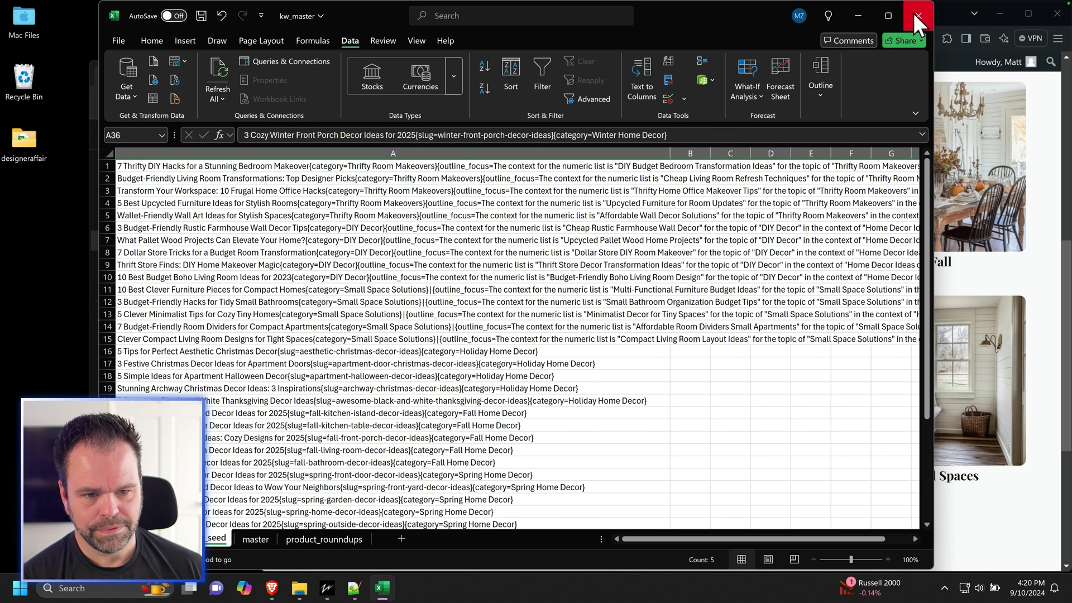
pyautogui.click(510, 376)
pyautogui.scroll(-20, 235, 469)
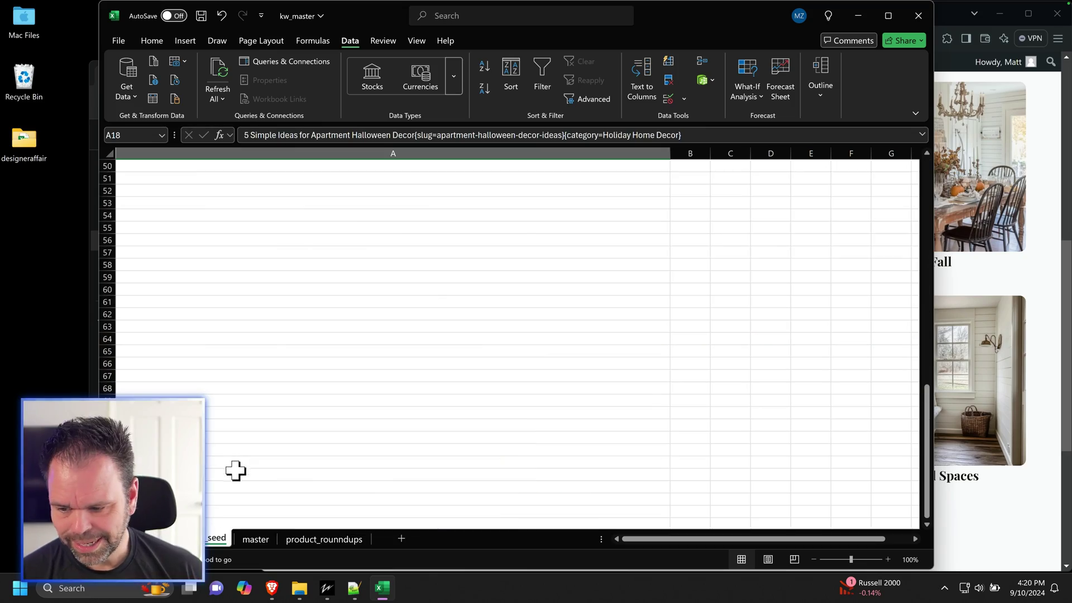
pyautogui.scroll(10, 236, 459)
pyautogui.scroll(2, 226, 433)
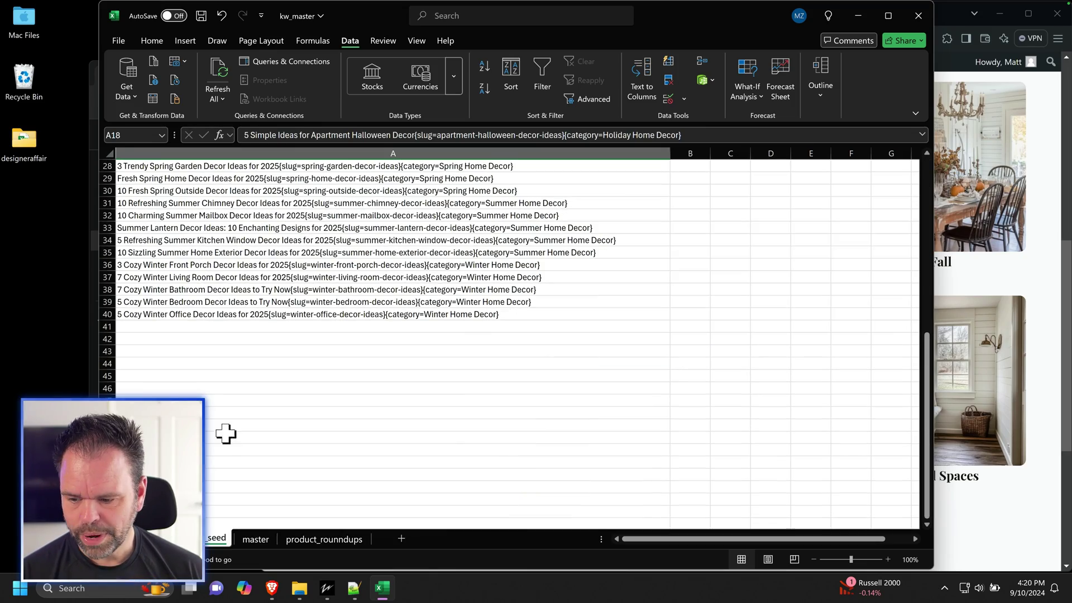
pyautogui.click(157, 314)
pyautogui.click(256, 539)
pyautogui.scroll(-20, 358, 404)
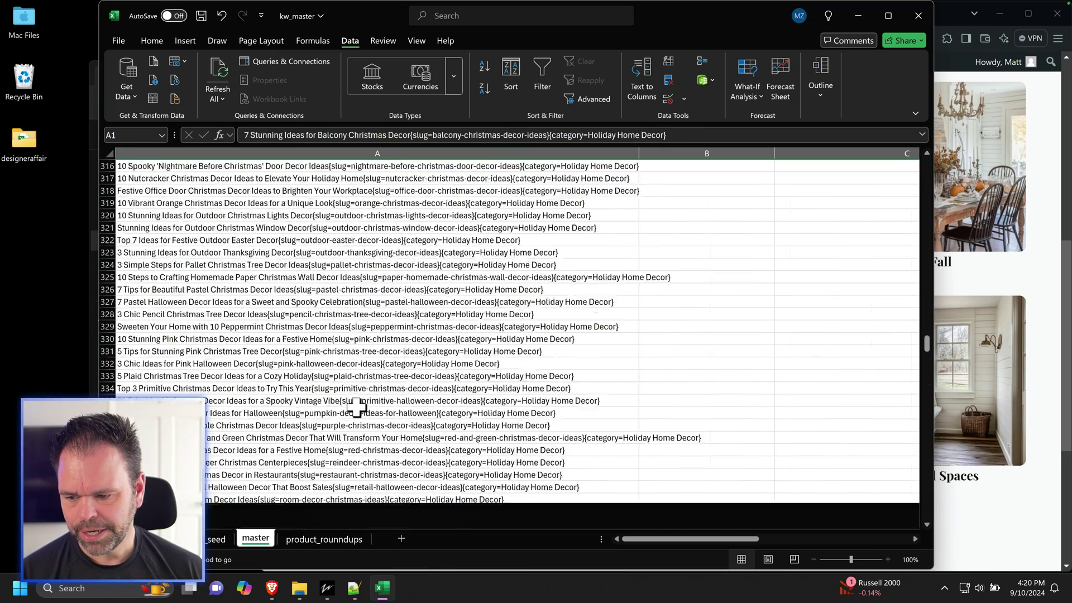
pyautogui.scroll(-20, 358, 405)
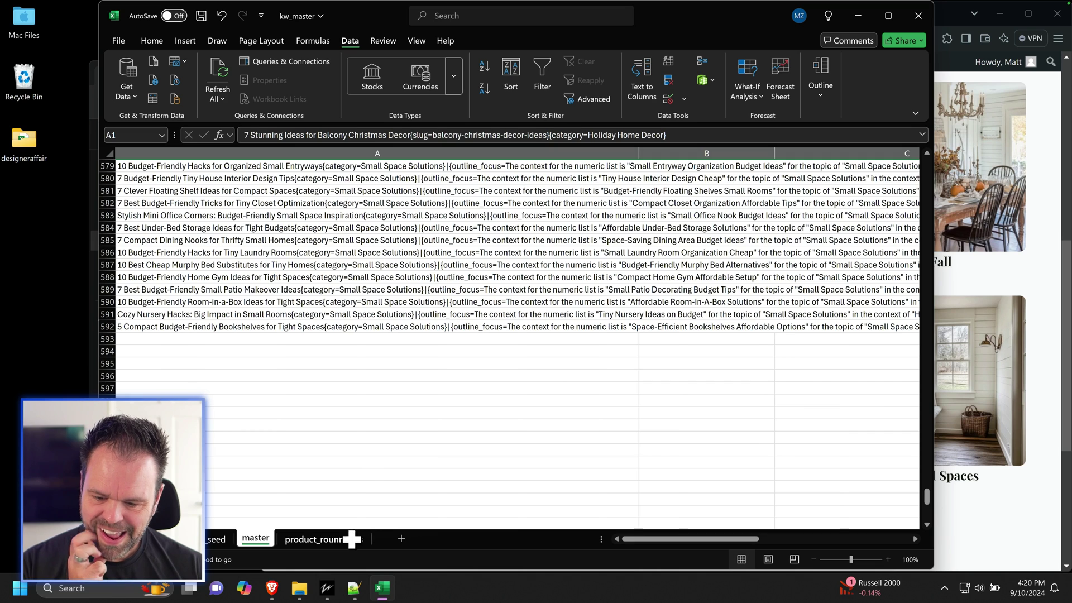
pyautogui.click(324, 539)
pyautogui.scroll(-12, 254, 459)
pyautogui.scroll(-20, 254, 459)
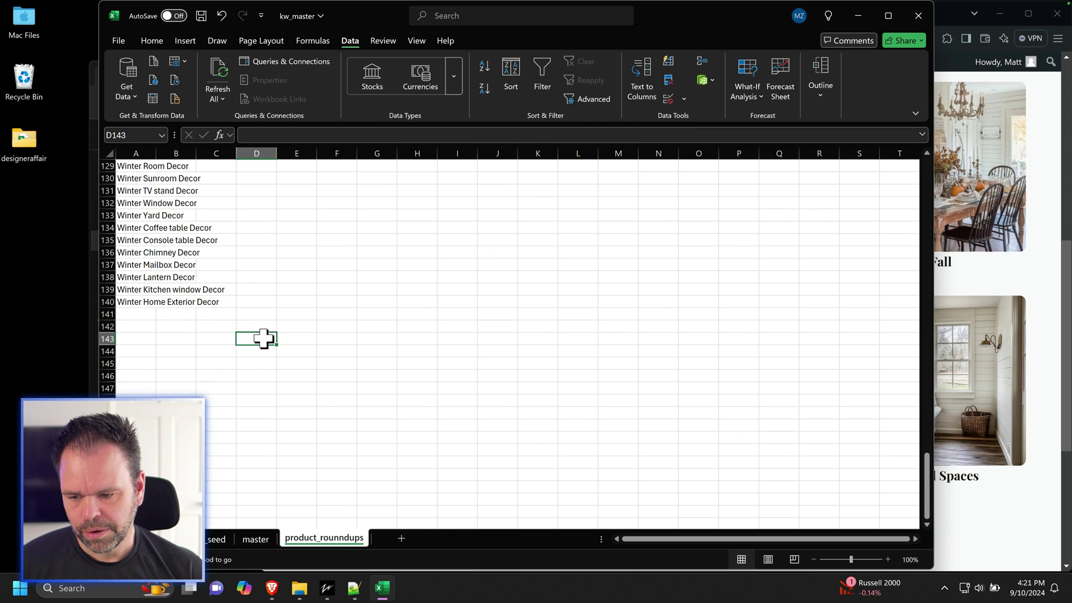
pyautogui.click(261, 339)
pyautogui.click(214, 539)
pyautogui.click(320, 387)
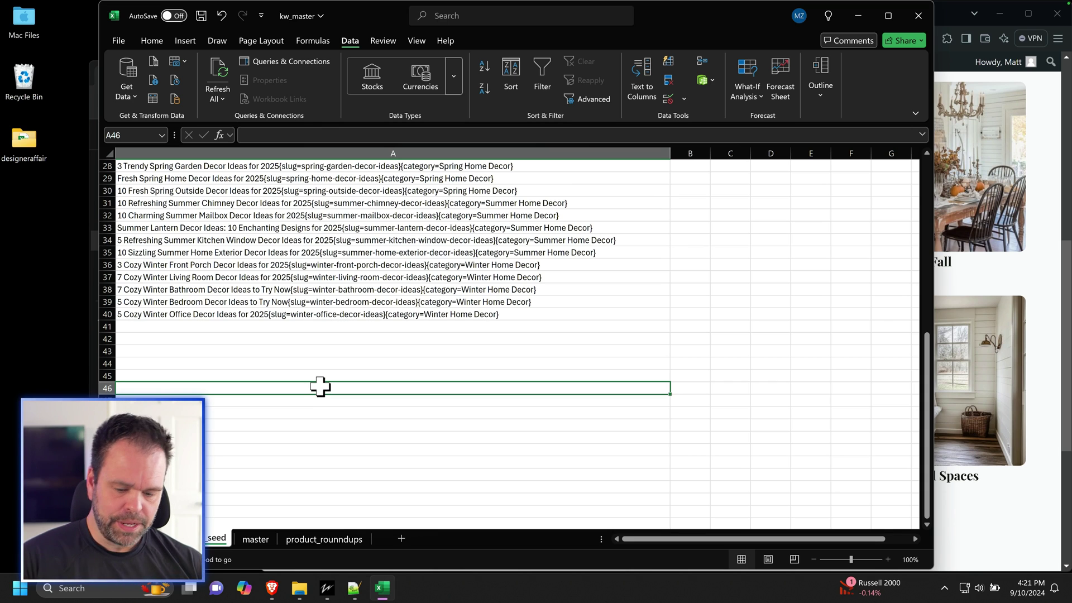
pyautogui.hotkey('ctrl', 'pagedown')
pyautogui.hotkey('ctrl', 'pagedown')
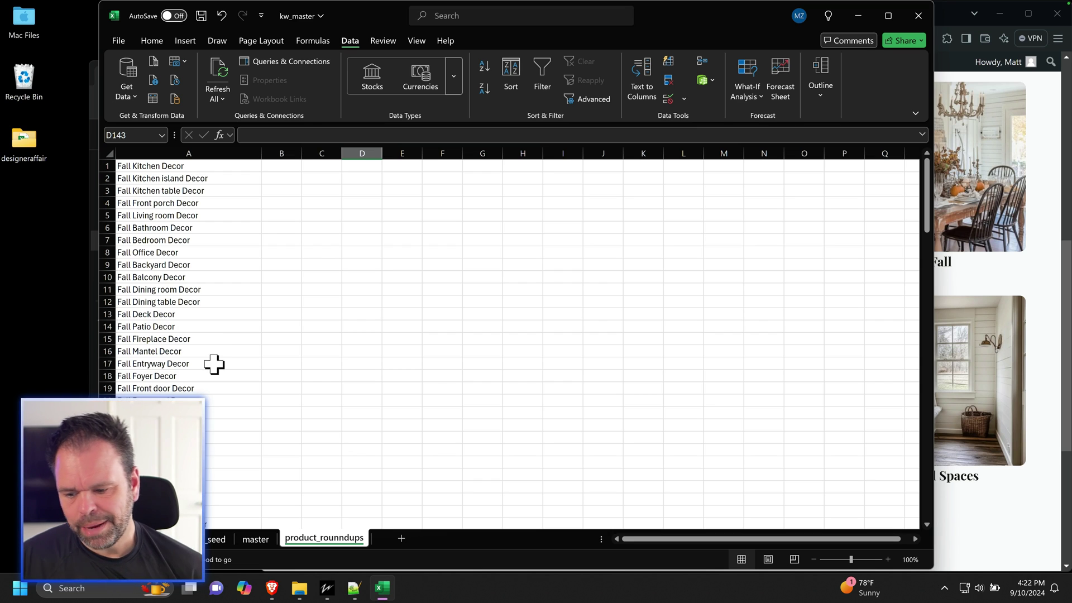
pyautogui.click(217, 539)
pyautogui.scroll(8, 223, 441)
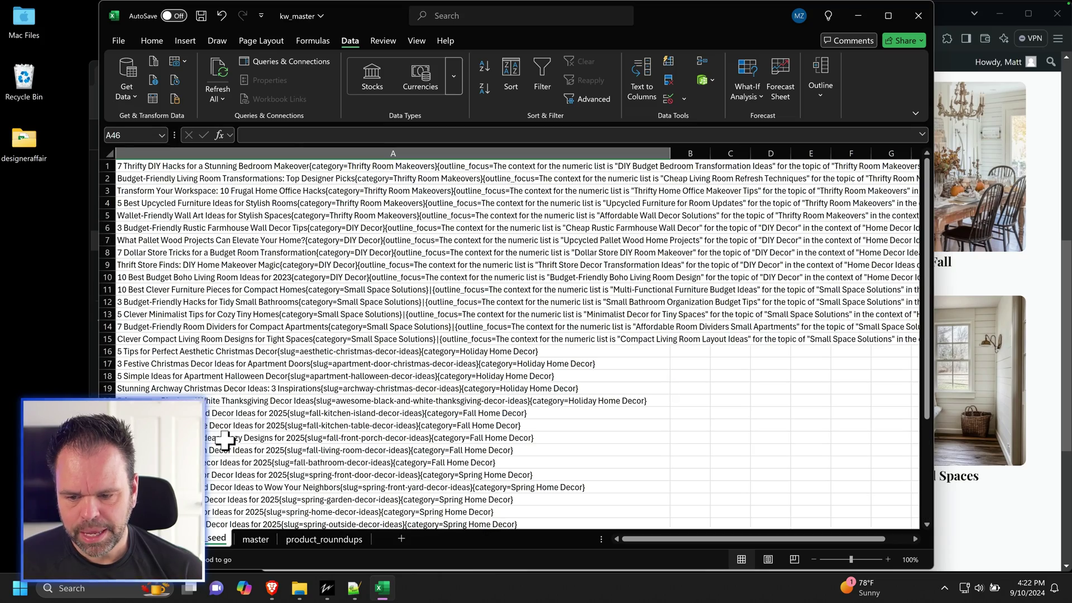
pyautogui.scroll(-7, 254, 413)
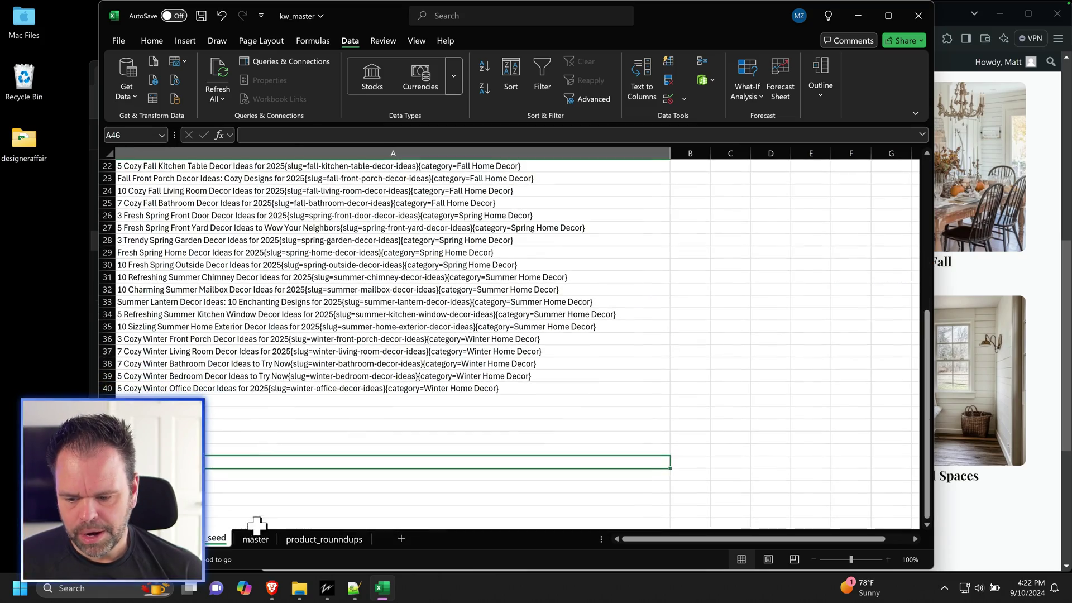
pyautogui.click(254, 538)
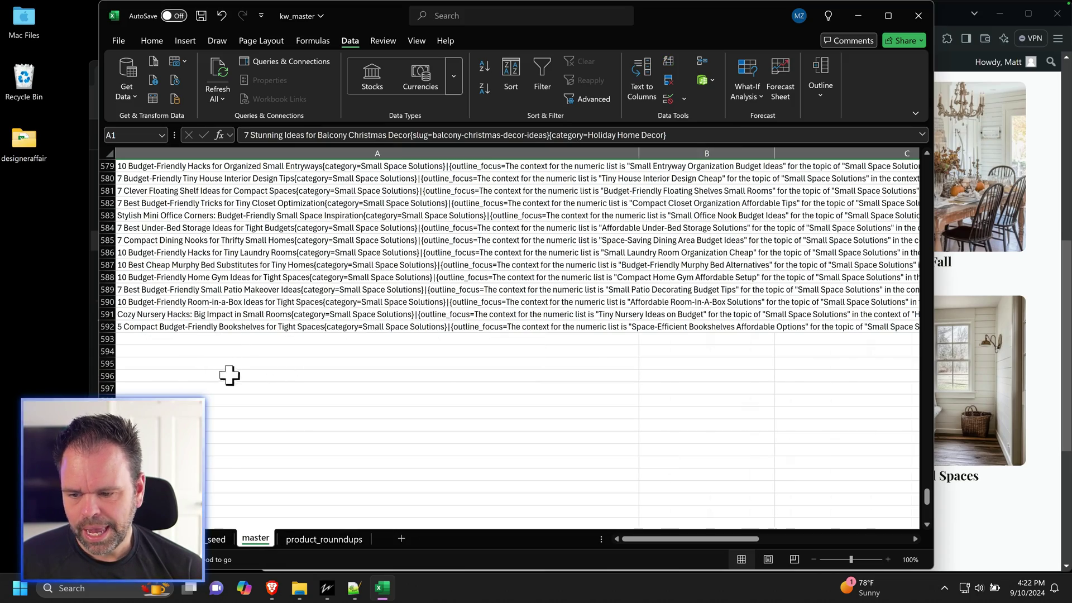
pyautogui.scroll(16, 230, 375)
pyautogui.scroll(20, 208, 399)
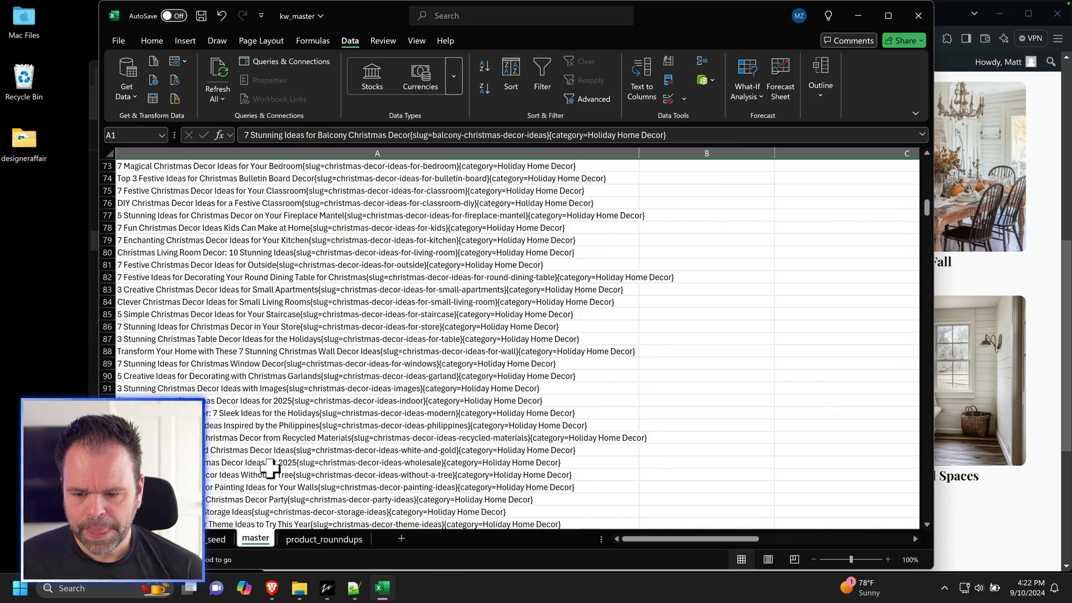
pyautogui.hotkey('ctrl', 'pageup')
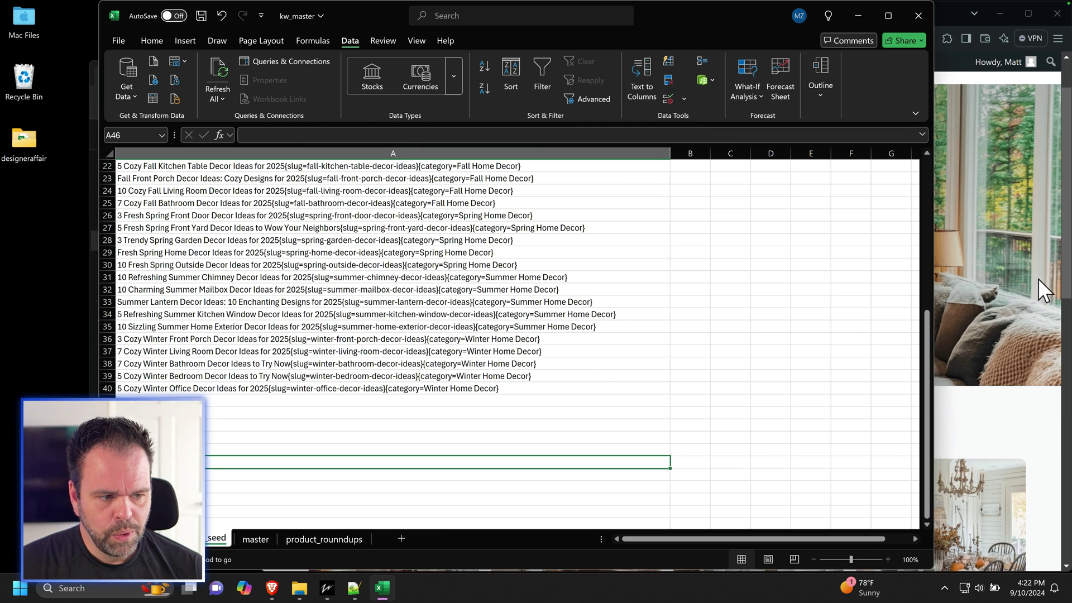
pyautogui.click(1038, 278)
pyautogui.press('F5')
# Step: View the Summer Home Decor category and Terms of Use pages, then scroll the Privacy Policy page
pyautogui.click(760, 127)
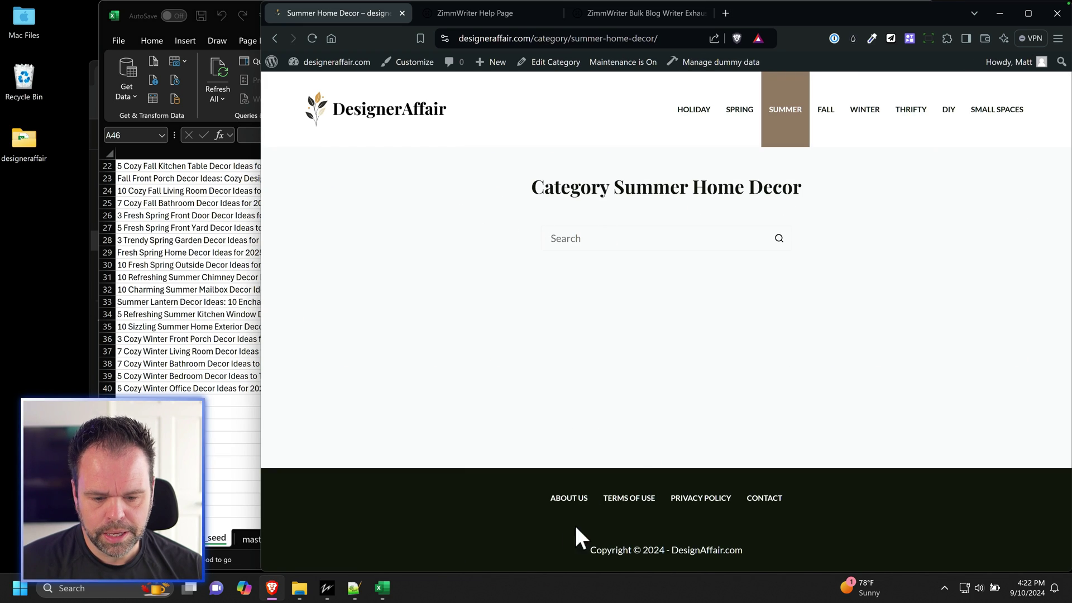
pyautogui.click(617, 499)
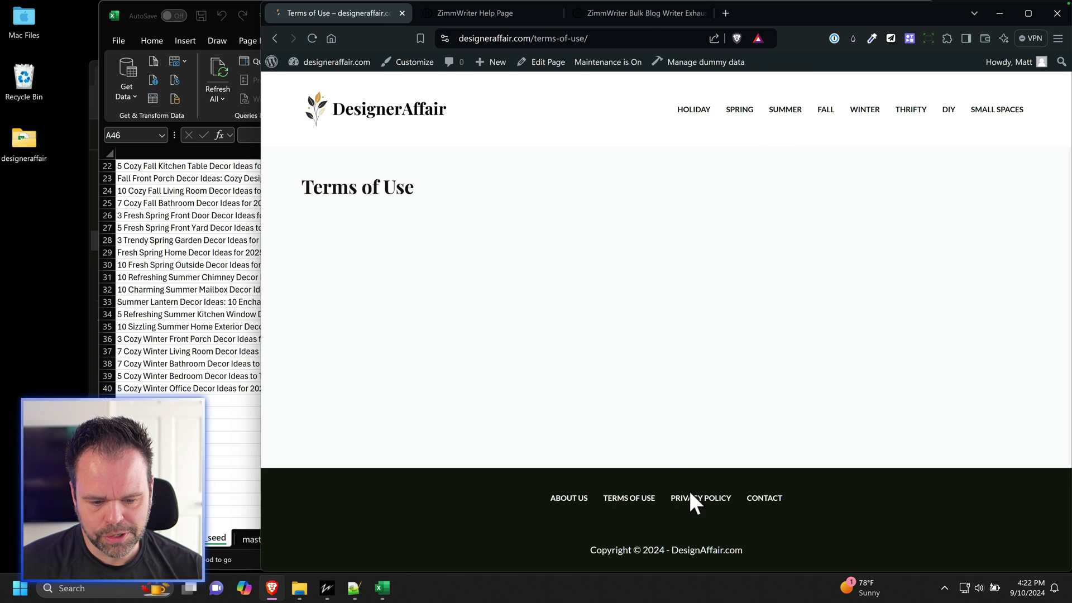
pyautogui.click(694, 496)
pyautogui.hotkey('alt', 'Left')
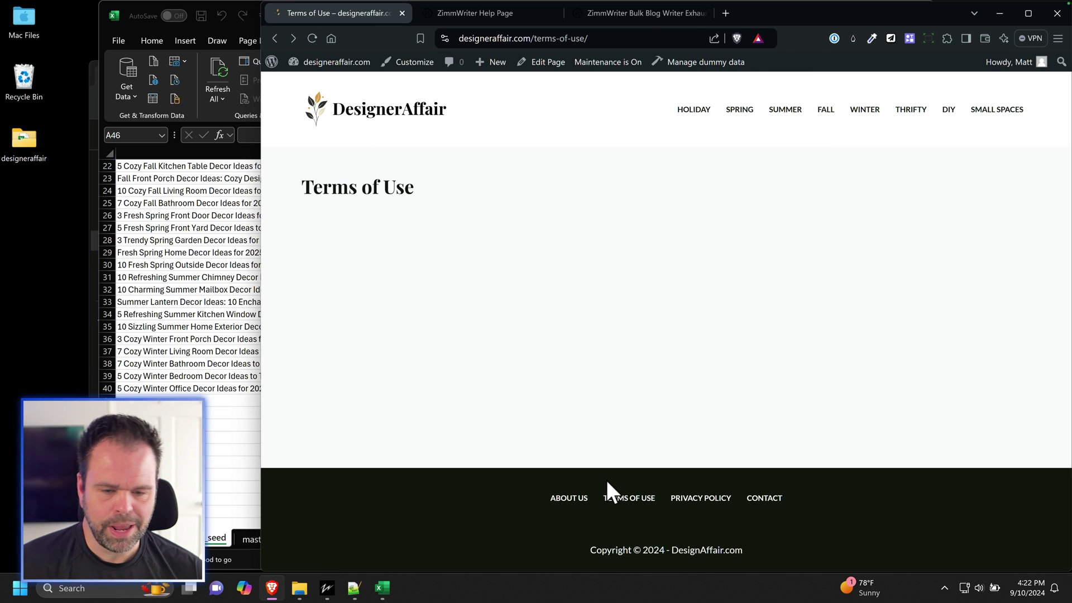
pyautogui.click(695, 499)
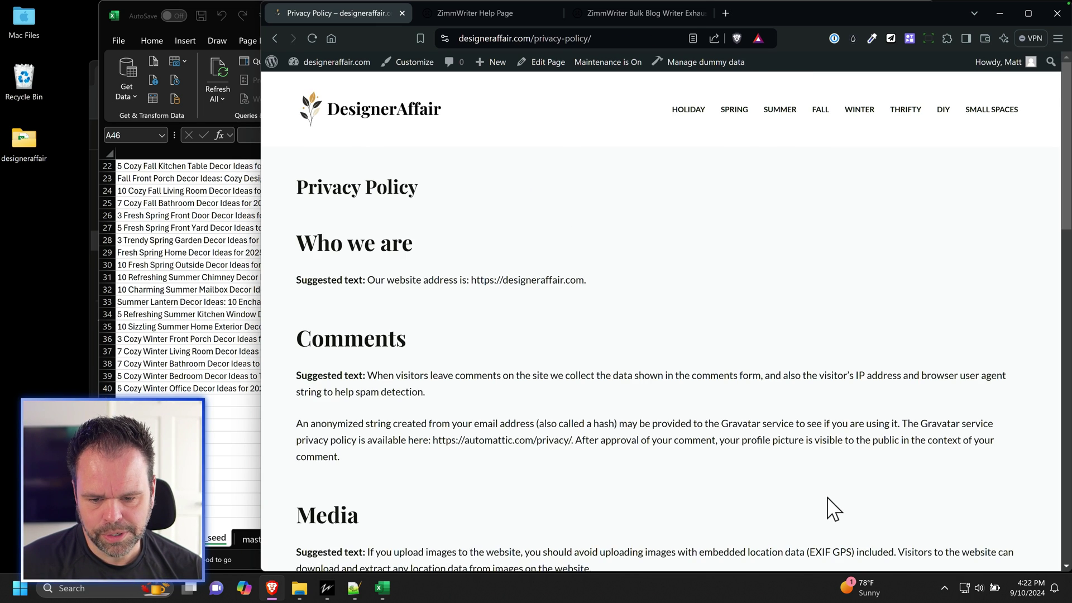
pyautogui.scroll(-15, 831, 504)
# Step: Return to the kw_master workbook with Alt+Tab, showing the 40 seed titles on master_seed
pyautogui.hotkey('alt', 'Tab')
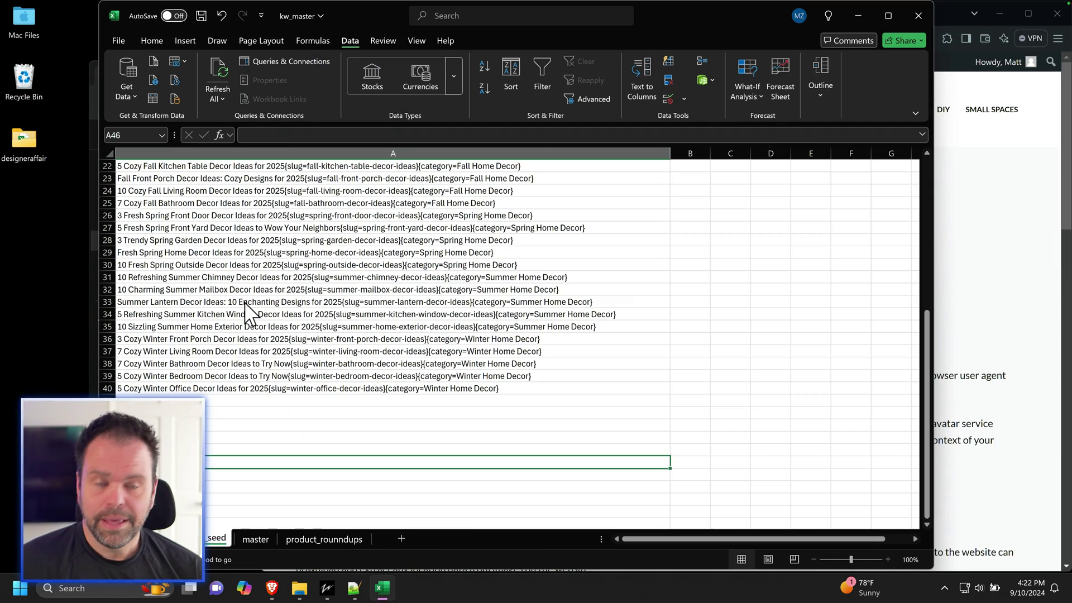